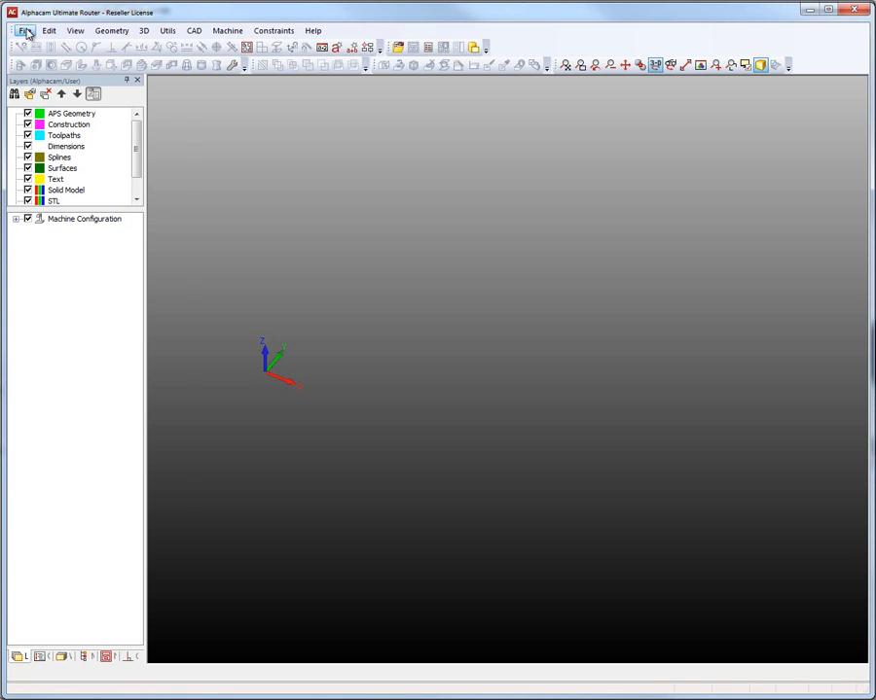
# - Open the drawing 2 Newel_Post_Edit.ard from the GRC Demo folder
pyautogui.click(26, 30)
pyautogui.click(45, 61)
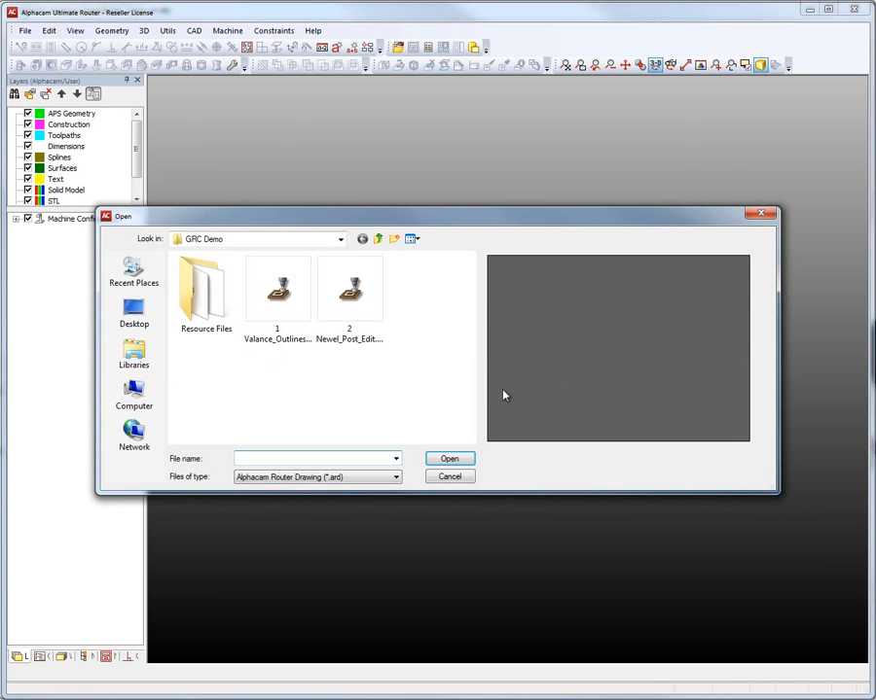
pyautogui.click(364, 312)
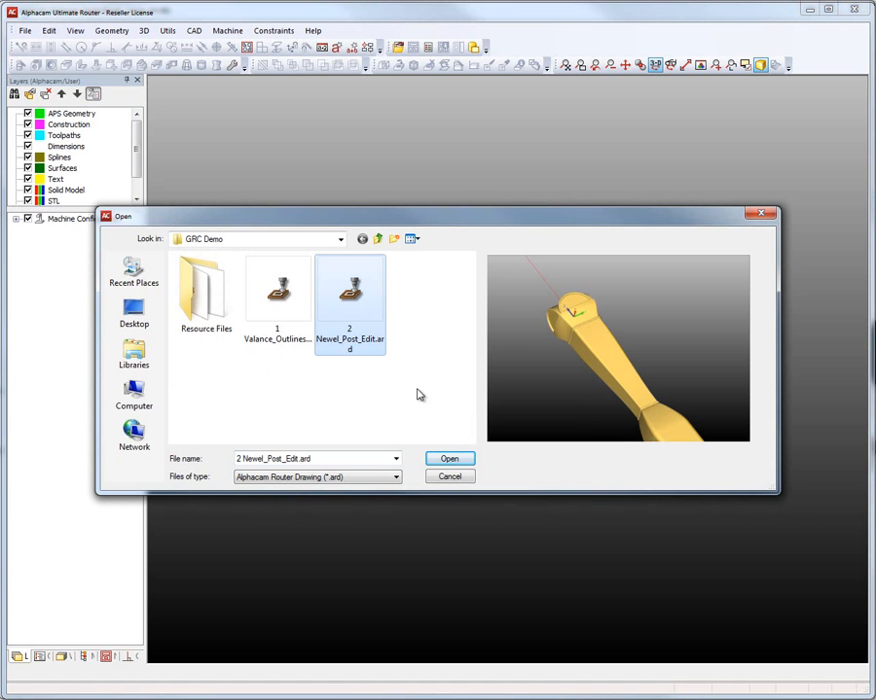
pyautogui.click(449, 458)
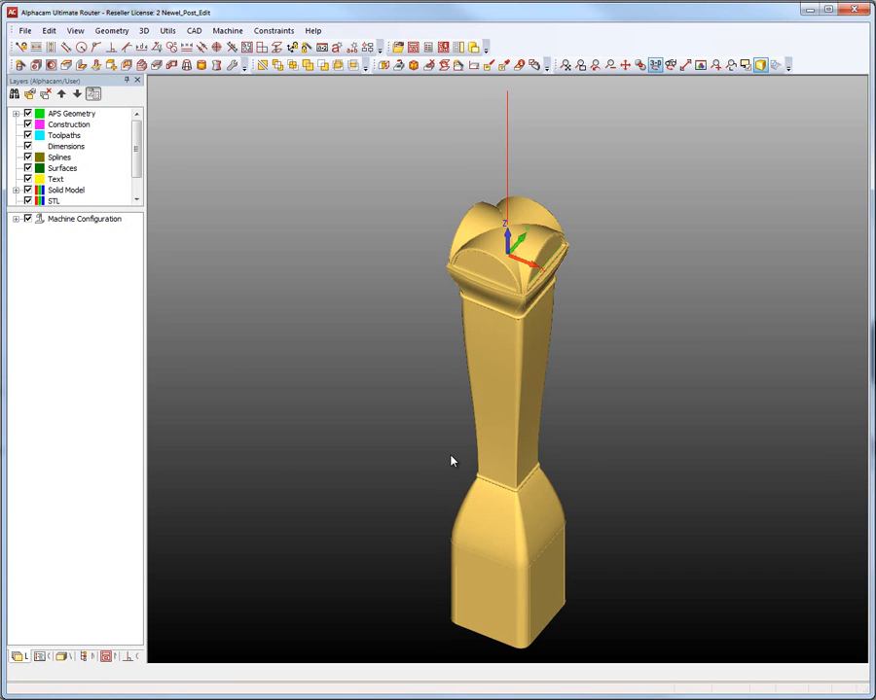
# - Set the work plane from the existing arched geometry on the end face of the newel post's cap
pyautogui.moveTo(598, 292); pyautogui.dragTo(195, 76, button='middle')
pyautogui.moveTo(737, 623); pyautogui.dragTo(720, 643, button='middle')
pyautogui.moveTo(395, 472); pyautogui.dragTo(506, 477, button='middle')
pyautogui.moveTo(289, 493); pyautogui.dragTo(232, 566, button='middle')
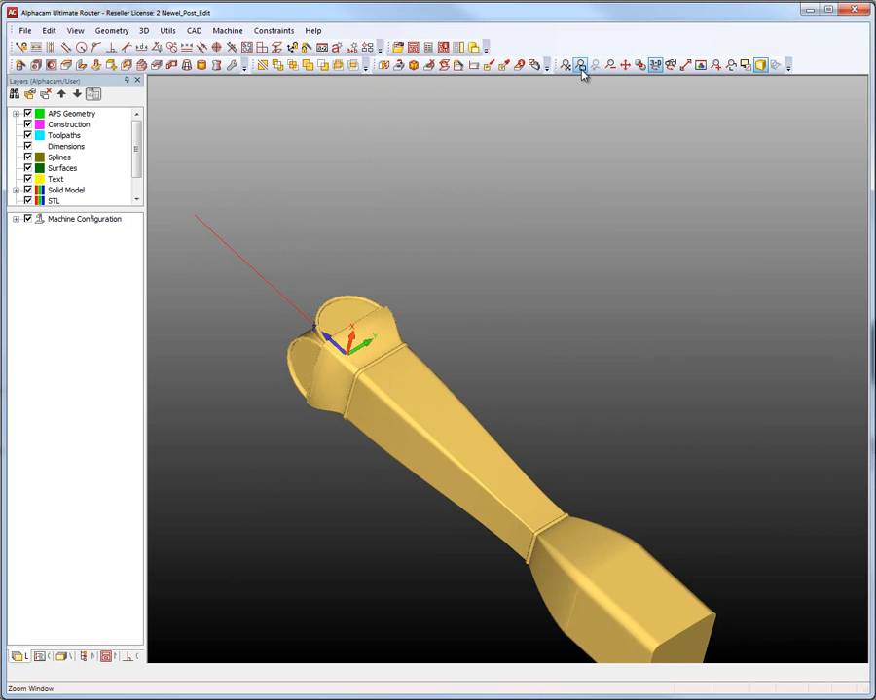
pyautogui.rightClick(573, 174)
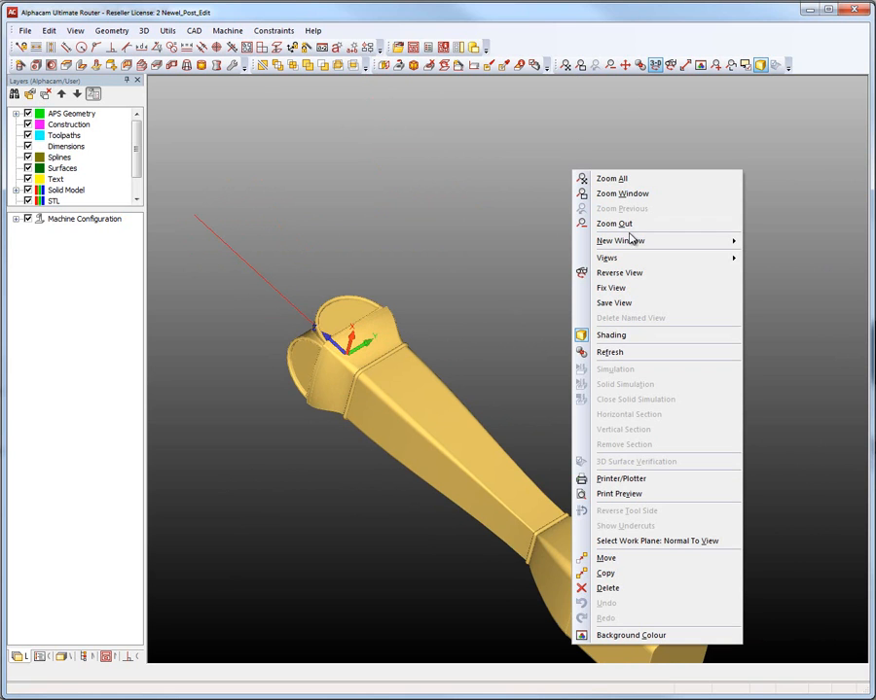
pyautogui.click(600, 180)
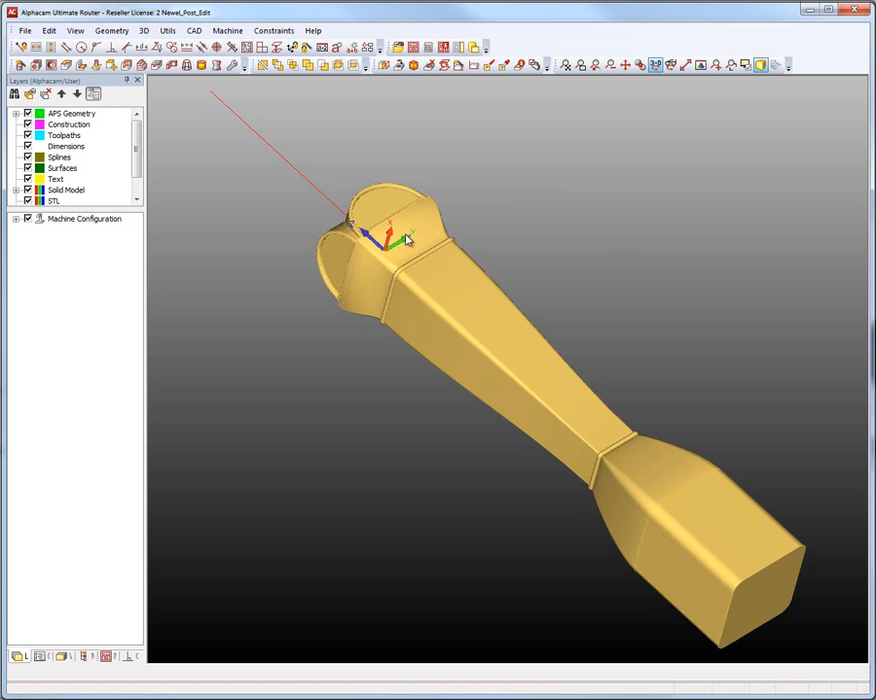
pyautogui.click(143, 30)
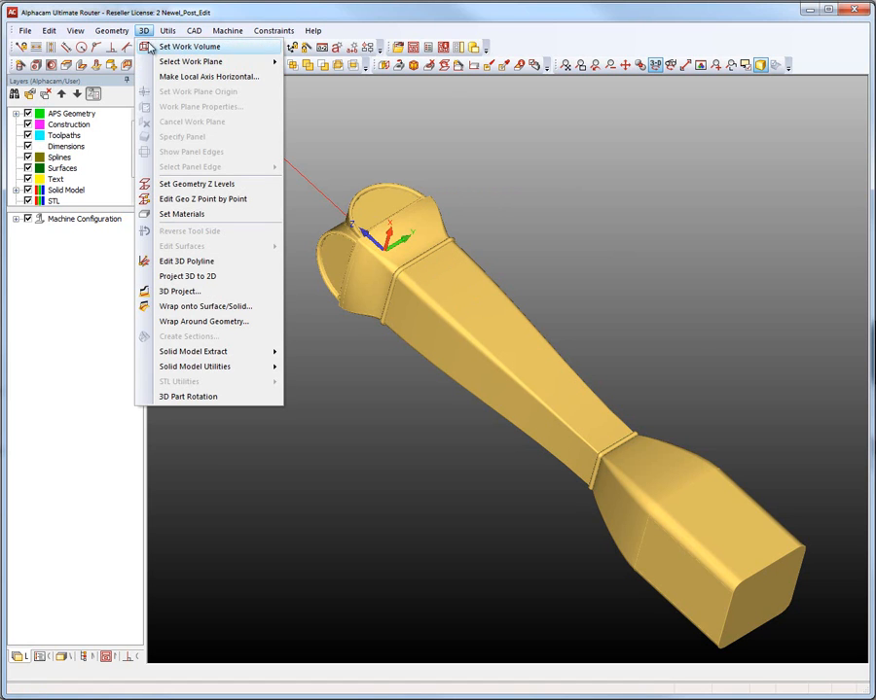
pyautogui.moveTo(155, 62)
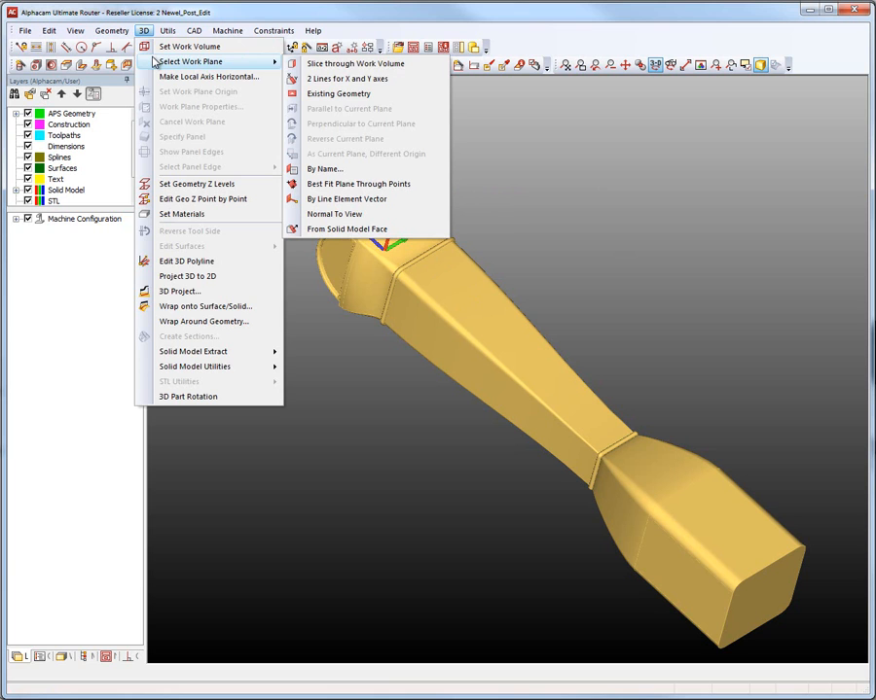
pyautogui.click(362, 95)
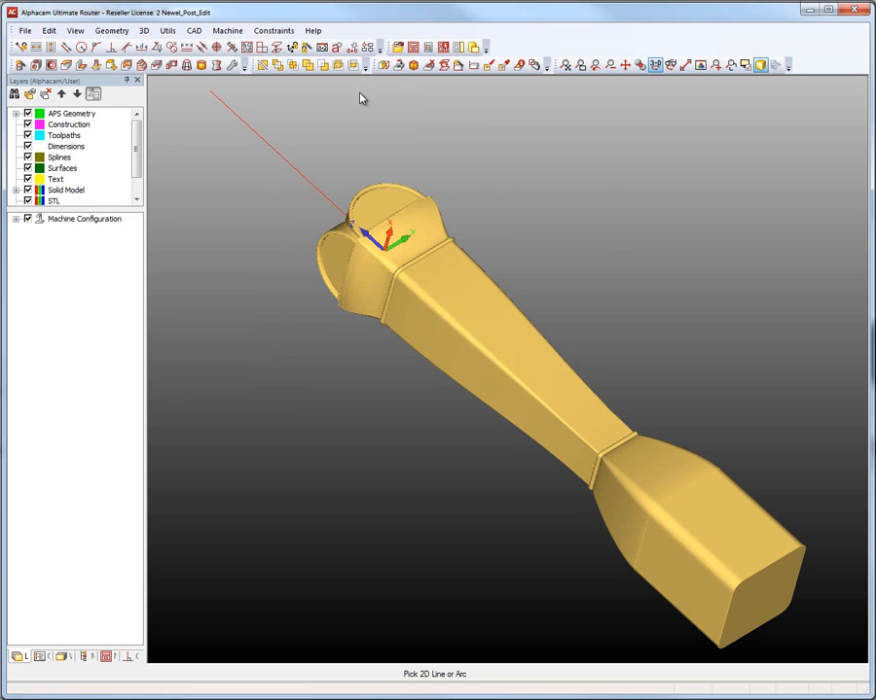
pyautogui.click(389, 197)
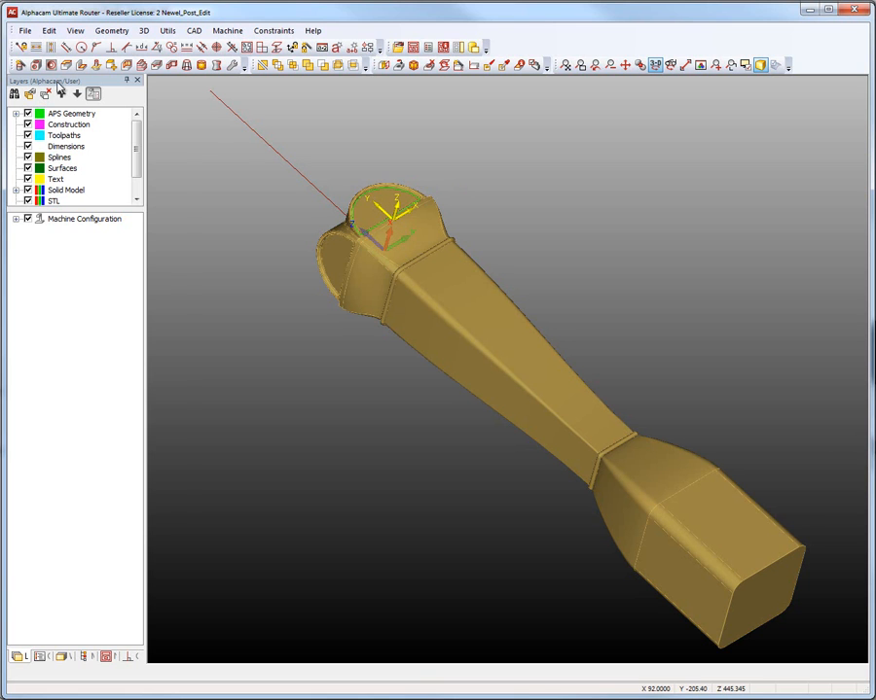
# - Export the arched outline on the newel post's cap to Aspire
pyautogui.click(25, 30)
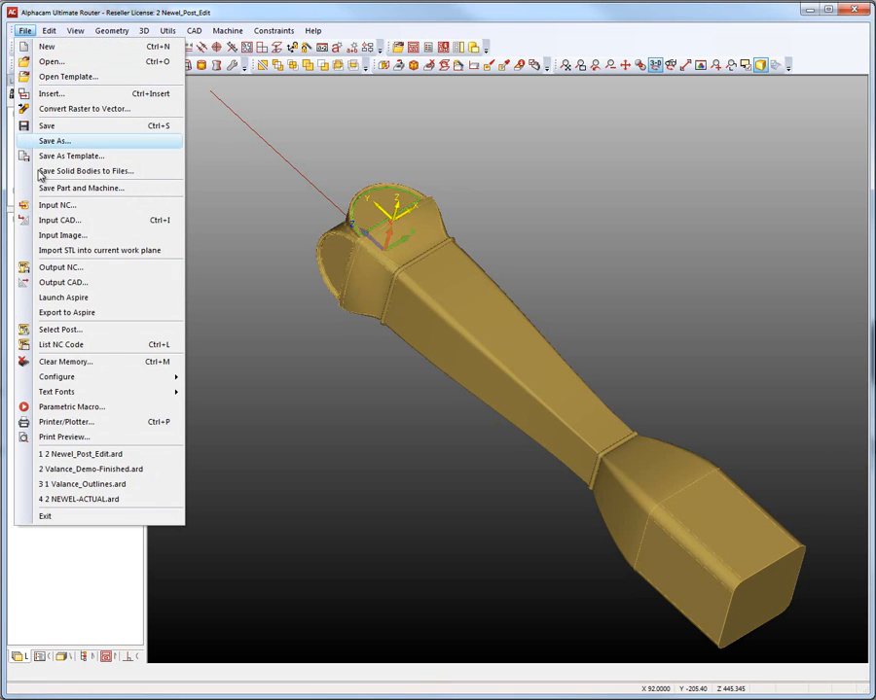
pyautogui.click(52, 314)
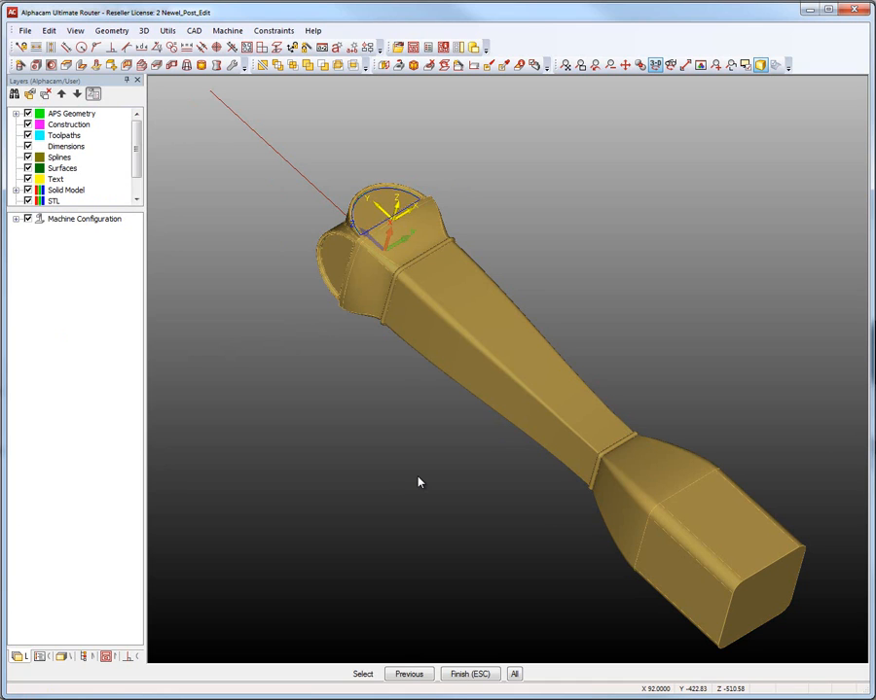
pyautogui.press('Escape')
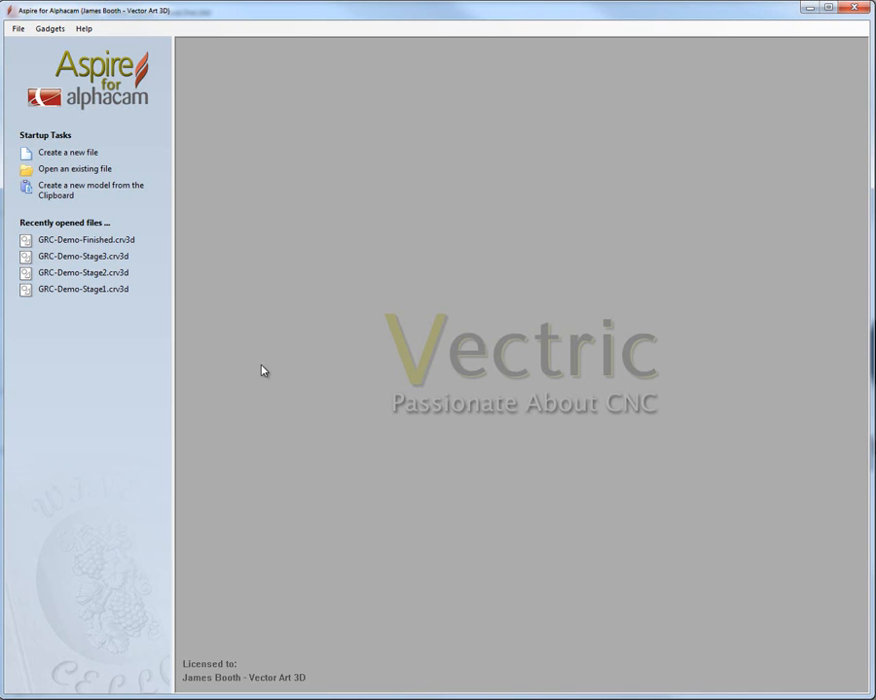
# - Create a new file in Aspire for Alphacam in mm, 200 mm wide and 200 mm high, with Very High (7 x Slower) modeling resolution
pyautogui.click(74, 151)
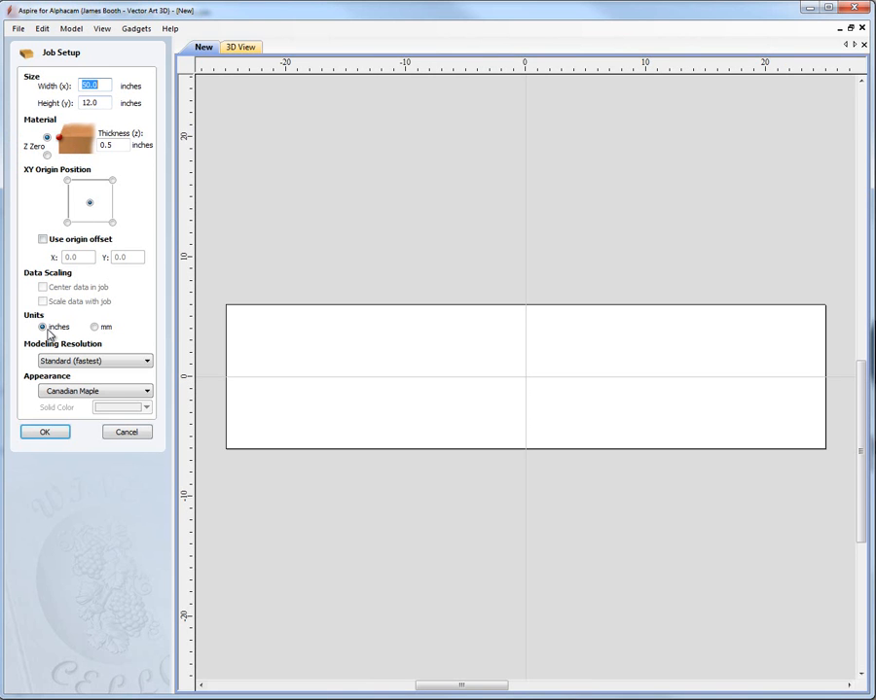
pyautogui.click(94, 327)
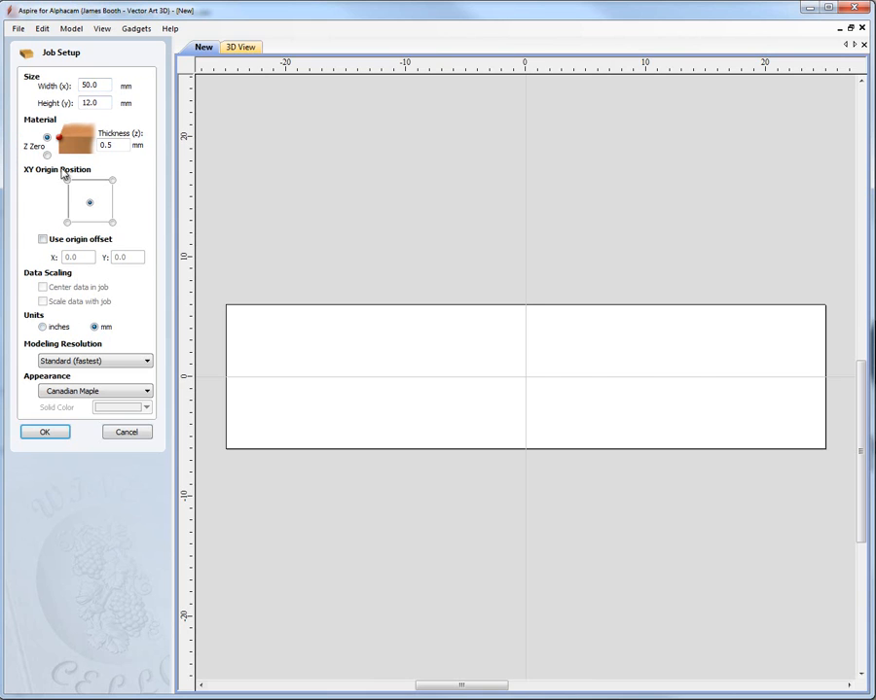
pyautogui.doubleClick(88, 84)
pyautogui.write('200')
pyautogui.press('Tab')
pyautogui.write('200')
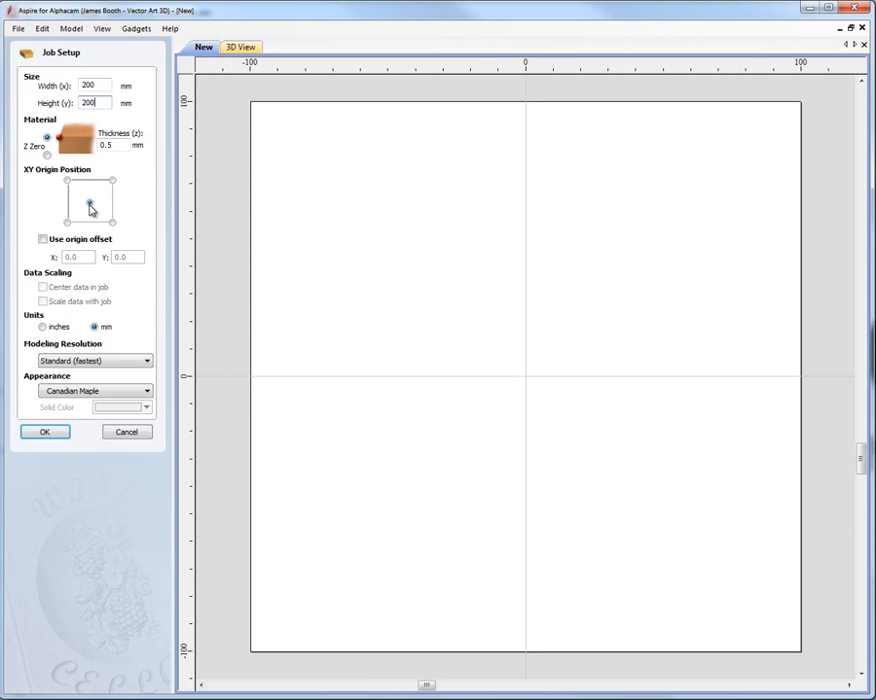
pyautogui.click(123, 363)
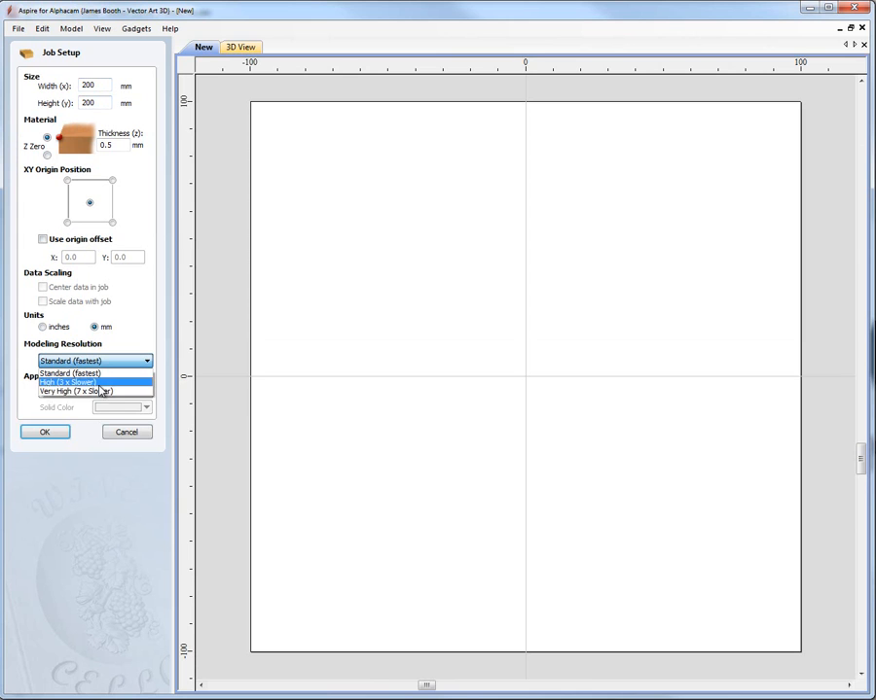
pyautogui.click(98, 390)
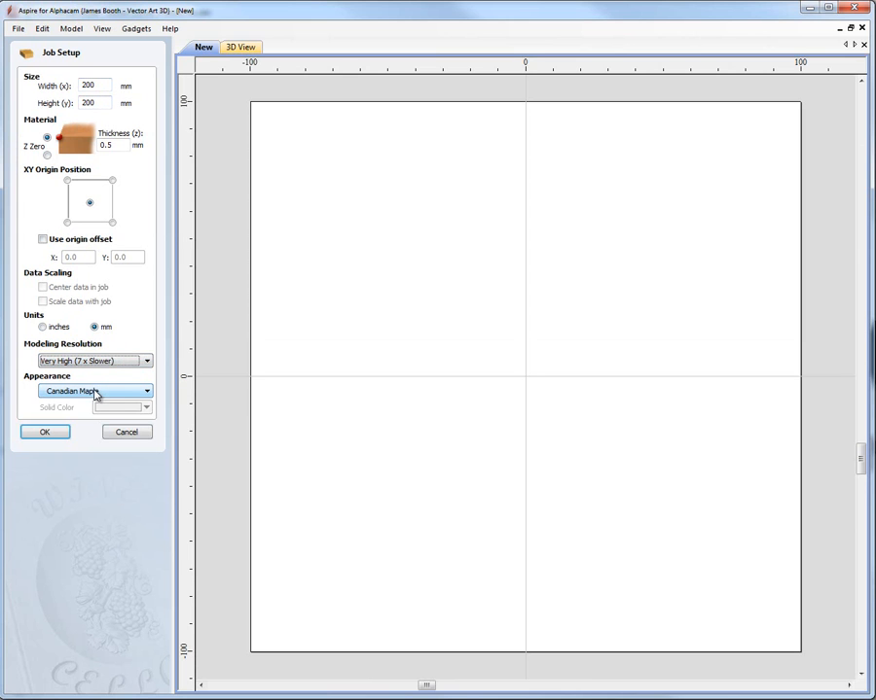
pyautogui.click(51, 434)
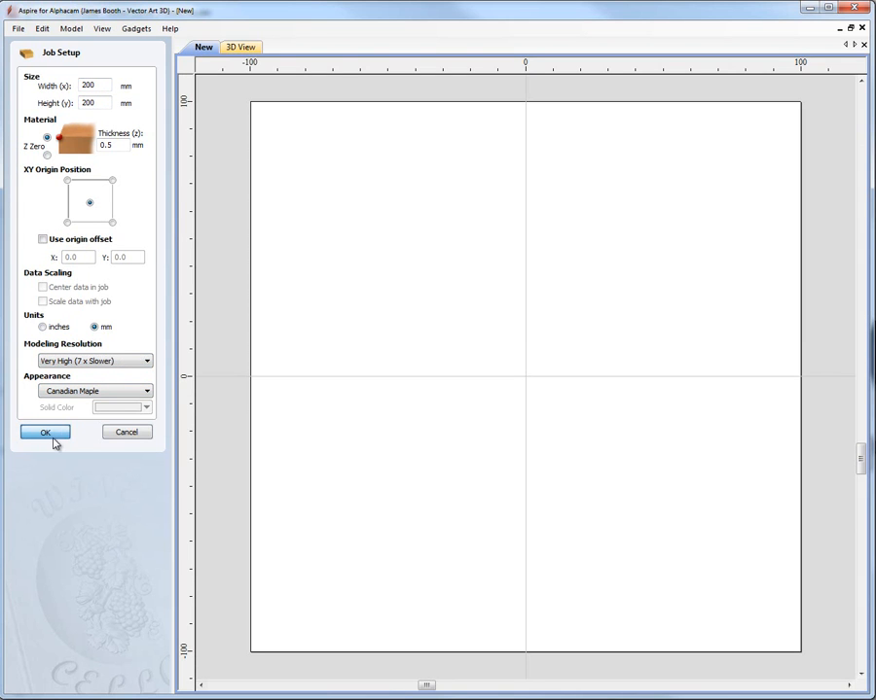
# - Paste the exported arched outline into the job and import the 3D component Flourish86A-A.v3m
pyautogui.rightClick(419, 223)
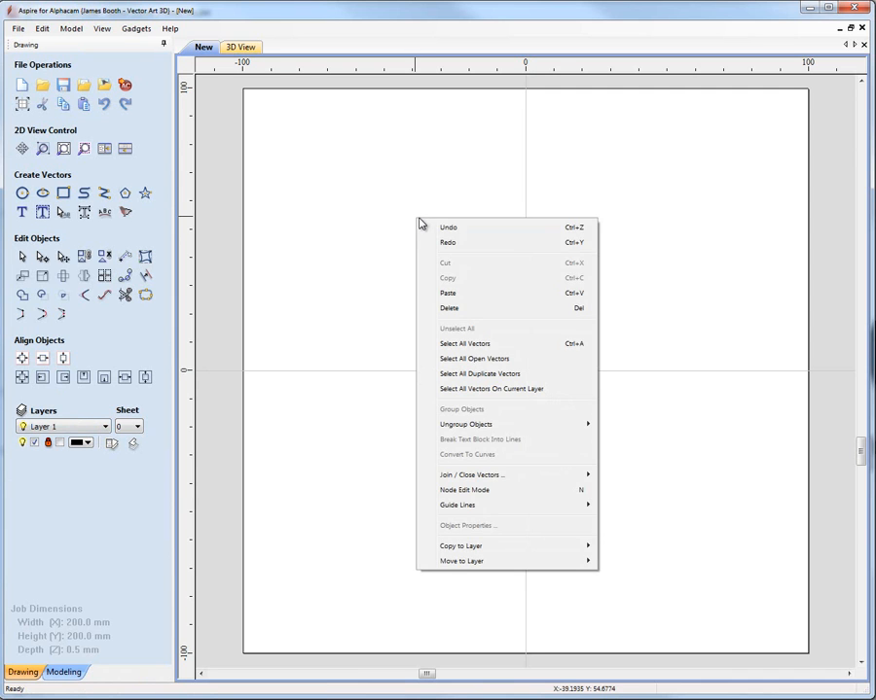
pyautogui.click(471, 293)
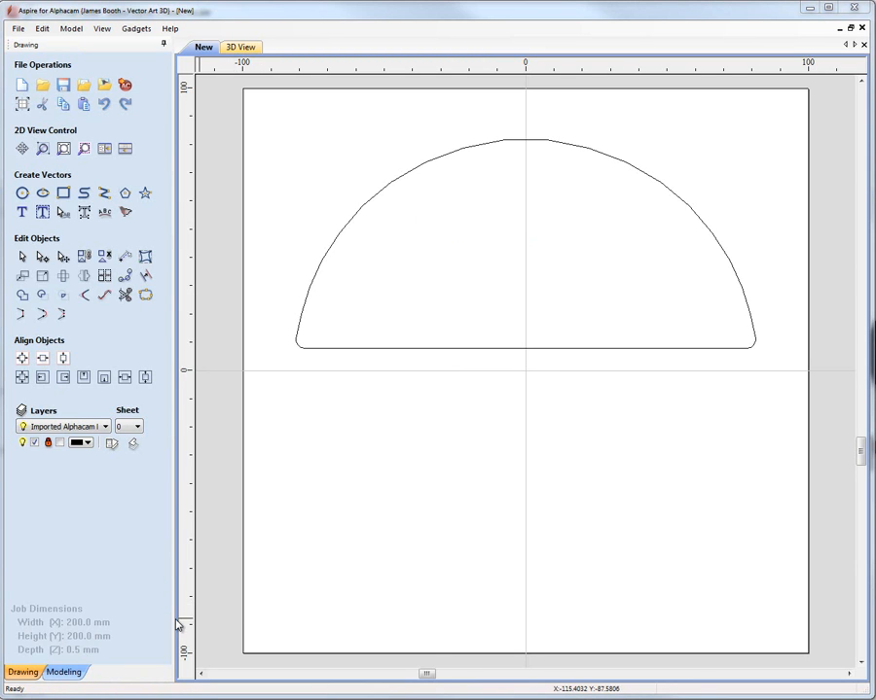
pyautogui.click(63, 672)
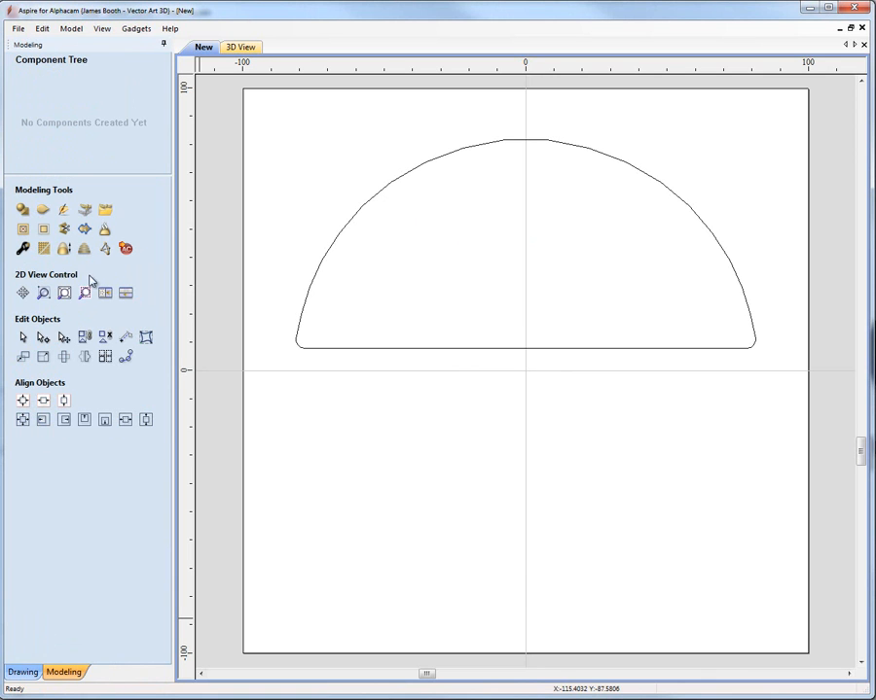
pyautogui.click(106, 214)
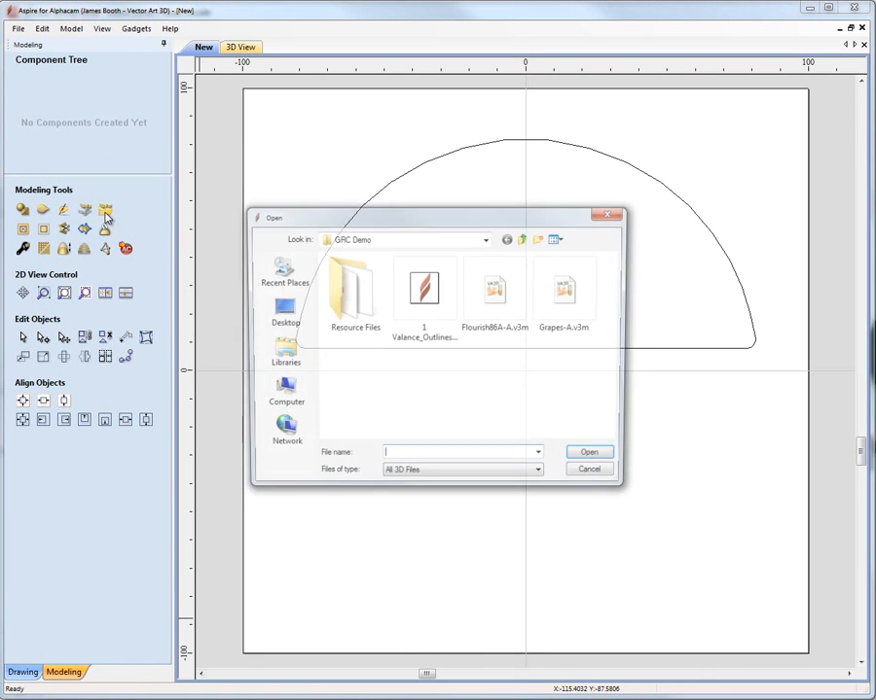
pyautogui.click(481, 261)
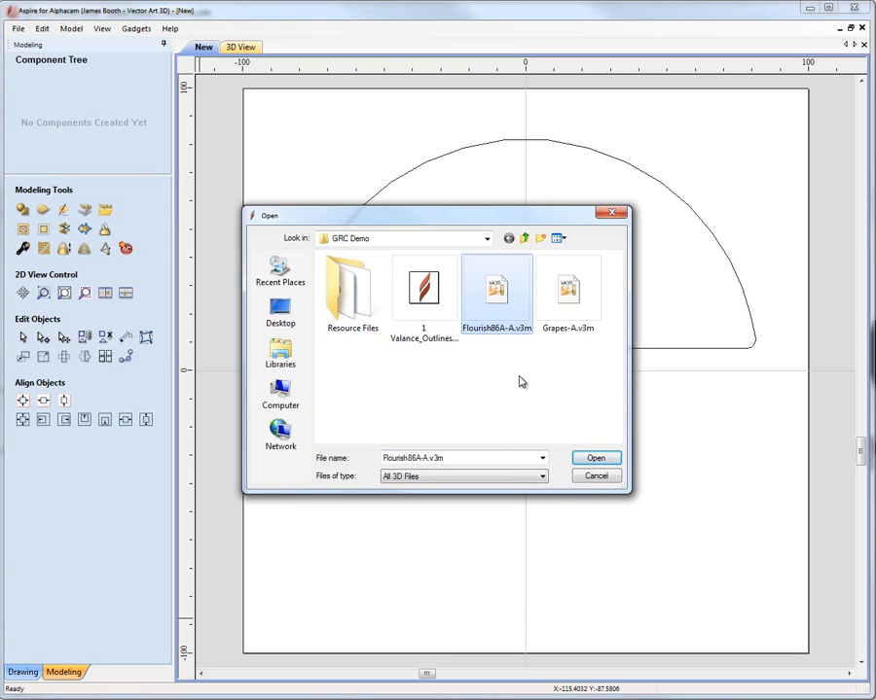
pyautogui.click(595, 458)
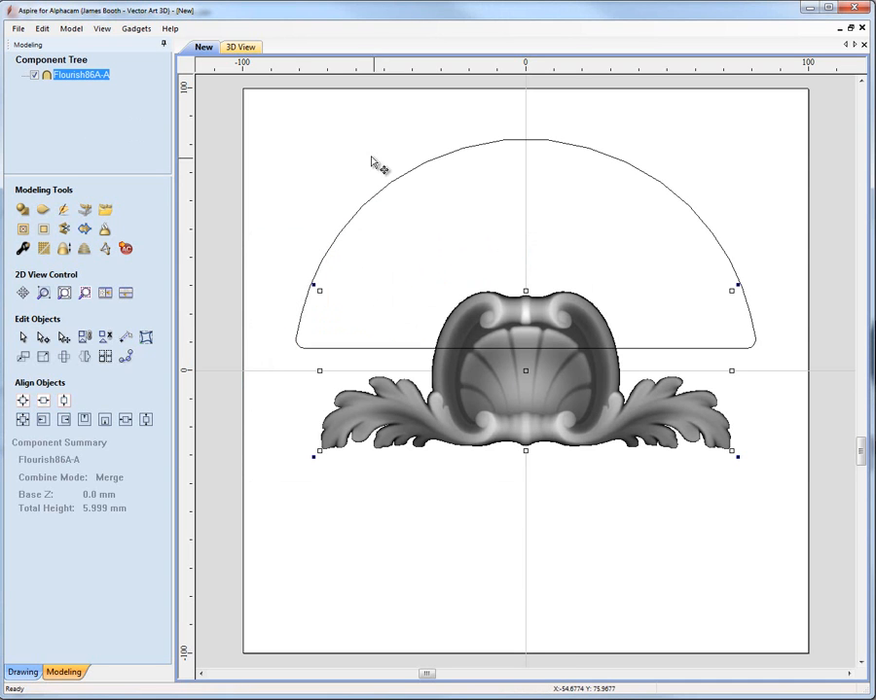
# - Tile the 2D and 3D windows vertically and angle the 3D view to show the flourish
pyautogui.click(103, 28)
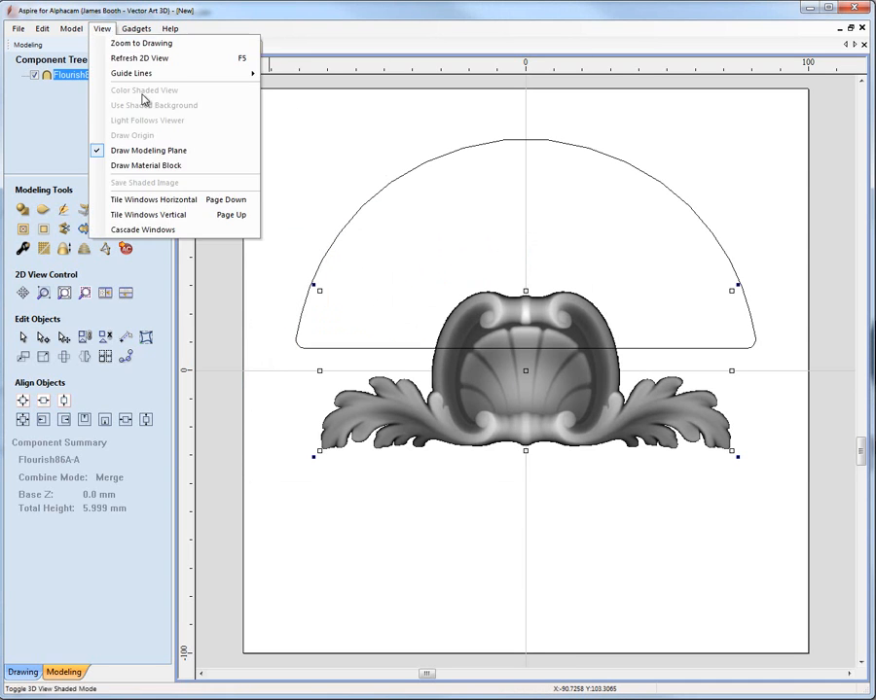
pyautogui.click(170, 215)
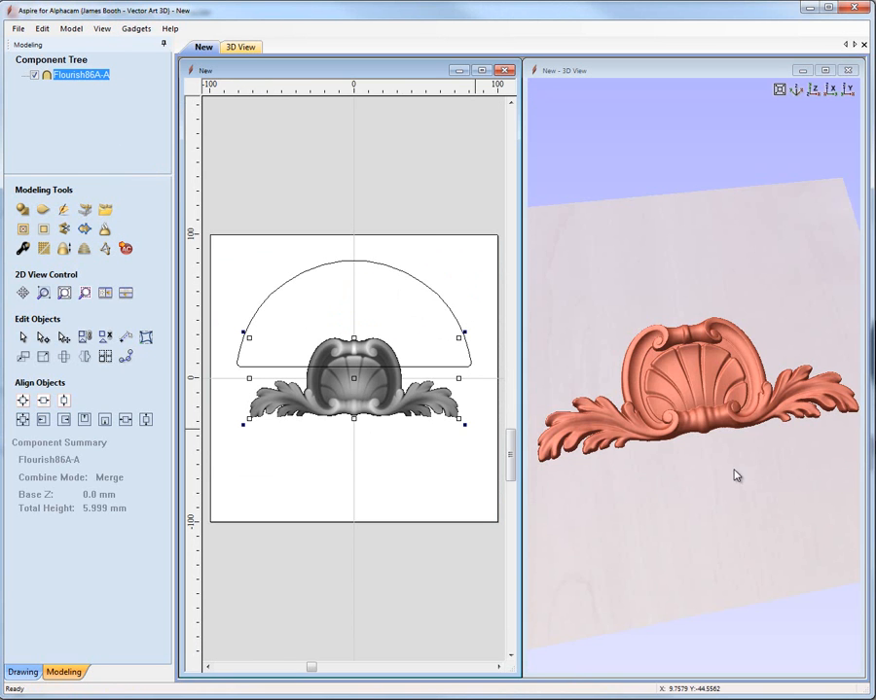
pyautogui.moveTo(729, 439)
pyautogui.mouseDown()
pyautogui.moveTo(740, 235)
pyautogui.moveTo(723, 427)
pyautogui.mouseUp()
pyautogui.moveTo(784, 371); pyautogui.dragTo(770, 374)
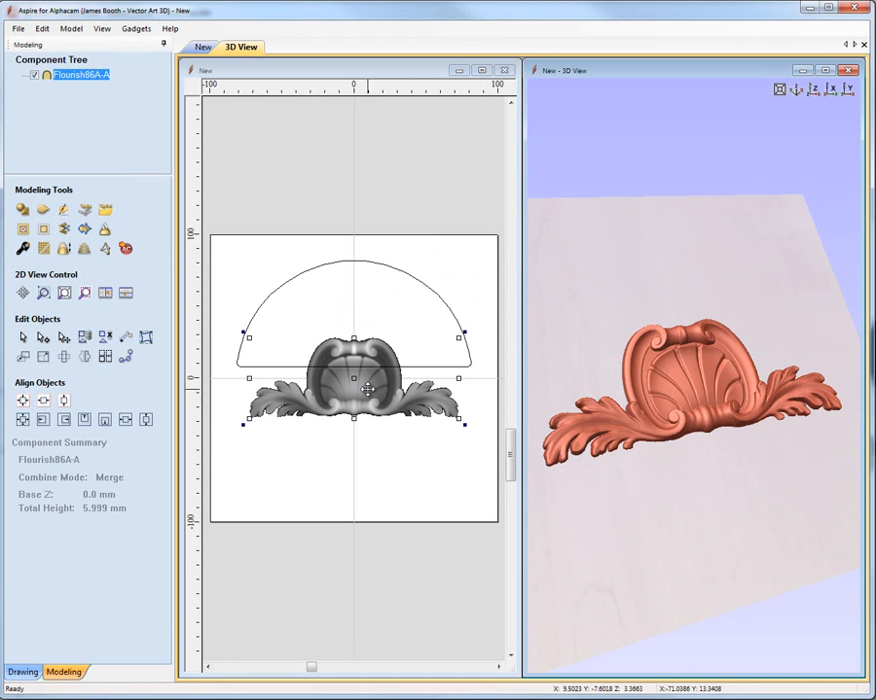
# - Centre the flourish component within the arched outline and move it slightly down toward the outline's flat edge
pyautogui.keyDown('shift'); pyautogui.click(328, 266); pyautogui.keyUp('shift')
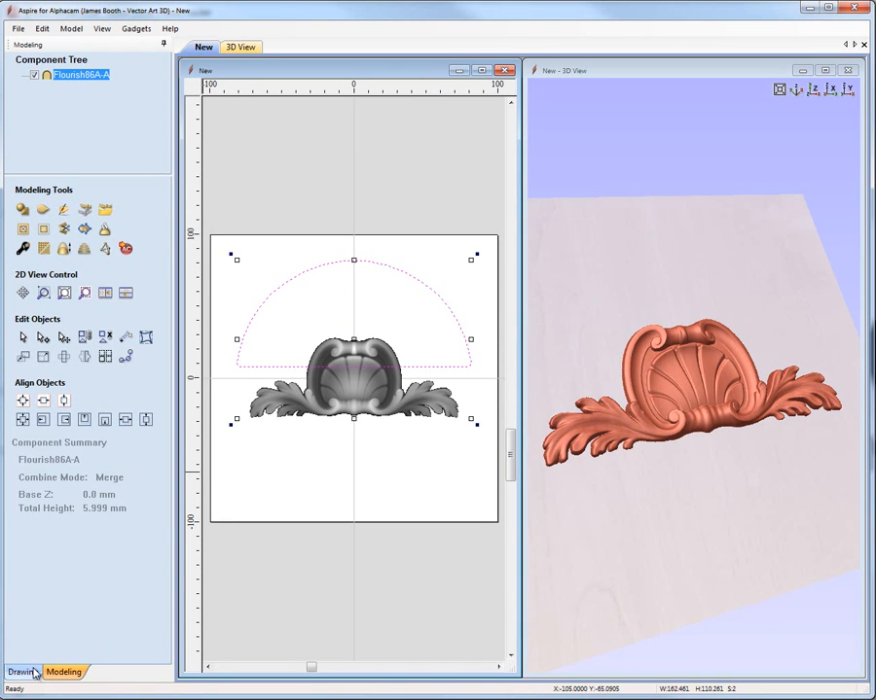
pyautogui.click(23, 420)
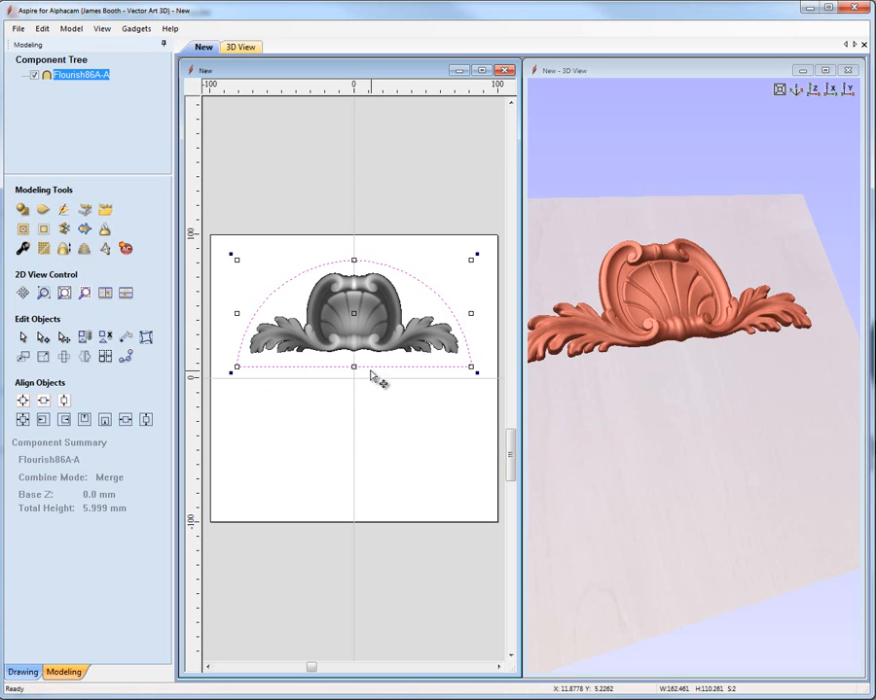
pyautogui.click(387, 404)
pyautogui.click(336, 323)
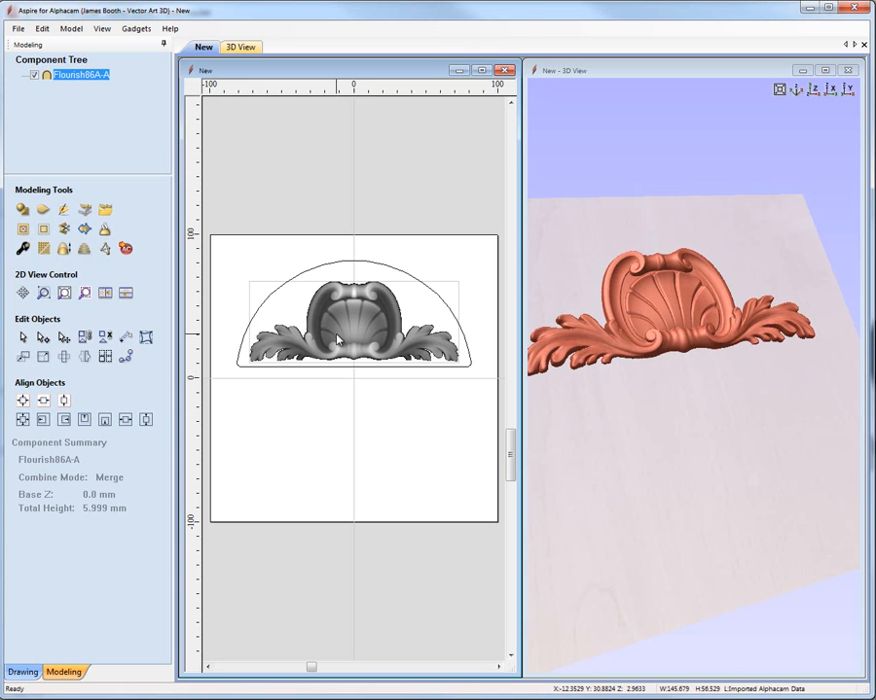
# - Stretch the flourish component upward to a height of about 64 mm to better fill the arched outline
pyautogui.click(337, 338)
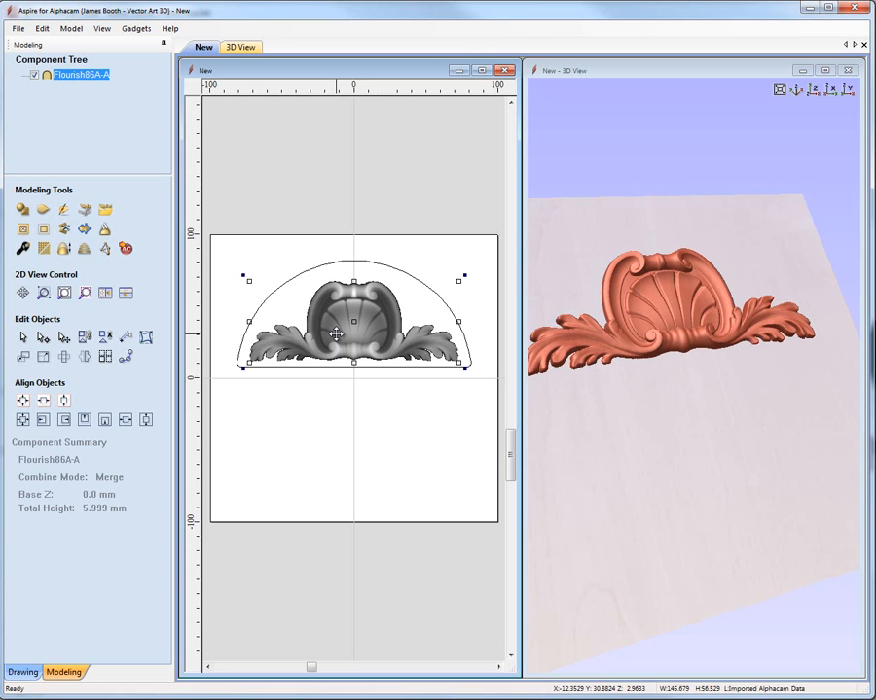
pyautogui.press('Escape')
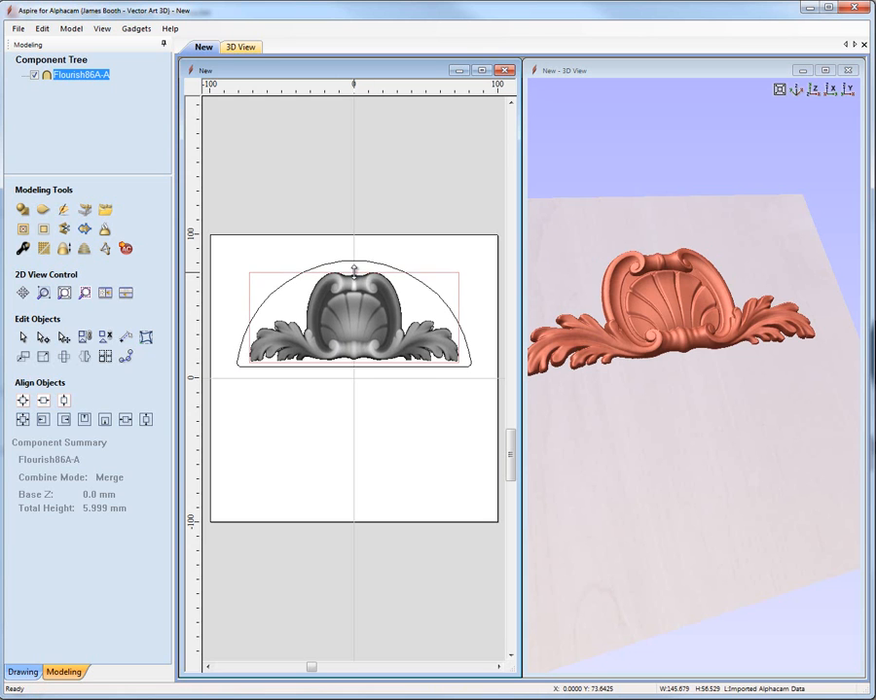
pyautogui.click(381, 368)
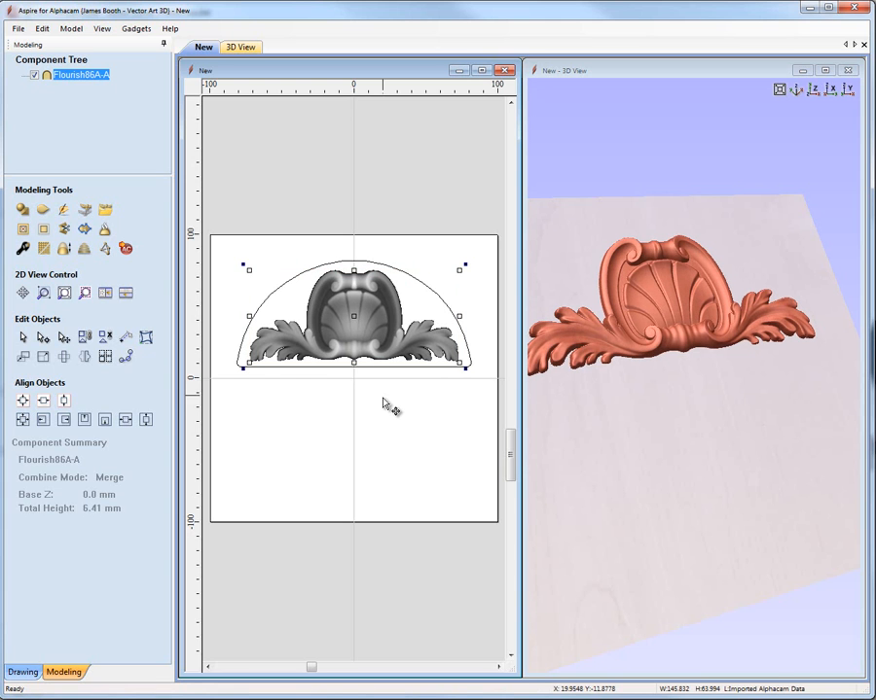
pyautogui.press('Escape')
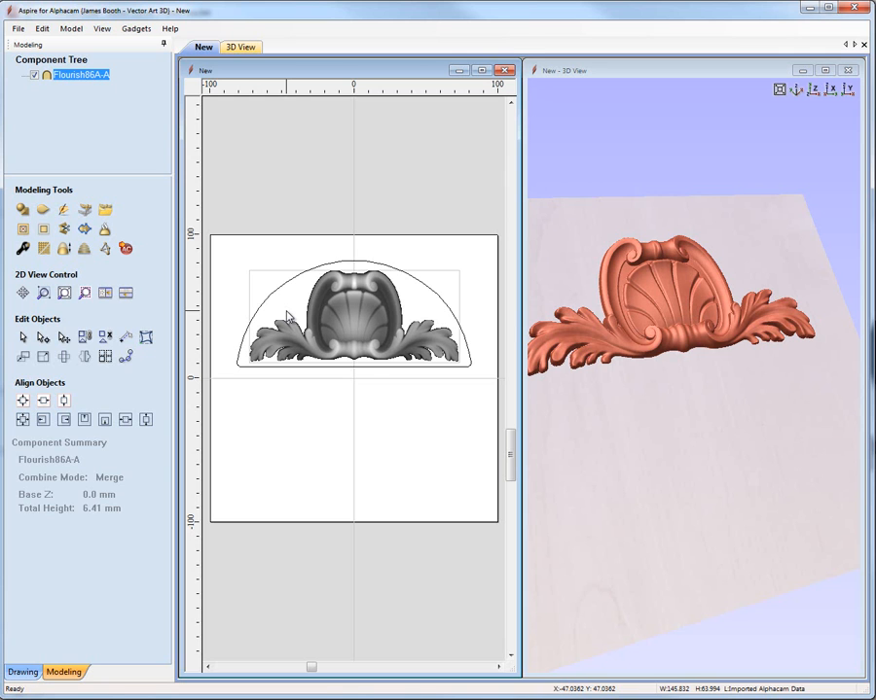
# - Draw an open polyline about 15 mm wide and 41 mm high between the left leaf and the shell, ending below the outline's flat edge
pyautogui.scroll(2, 225, 338)
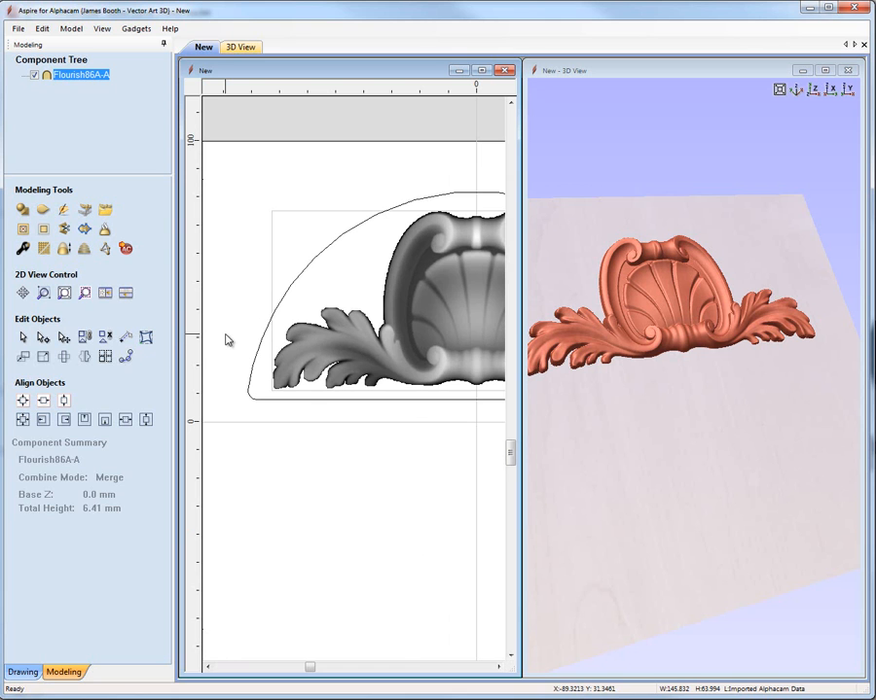
pyautogui.click(24, 674)
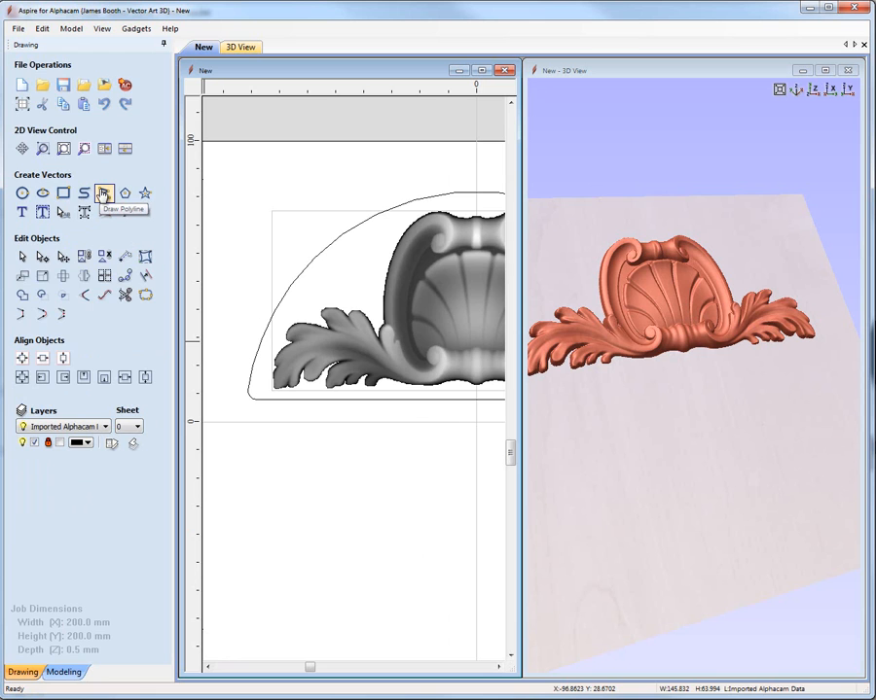
pyautogui.click(103, 195)
pyautogui.scroll(4, 394, 326)
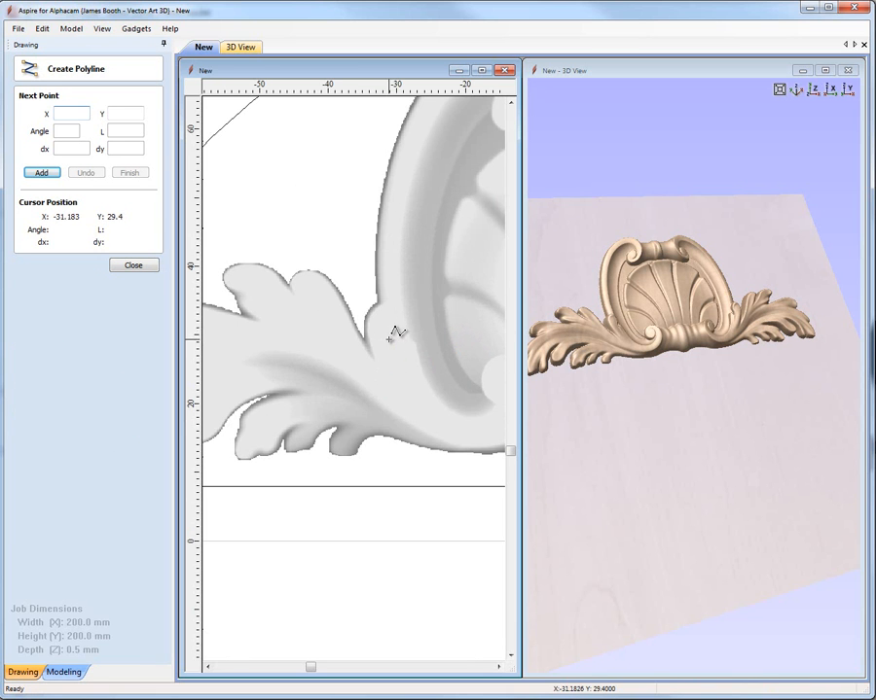
pyautogui.click(336, 223)
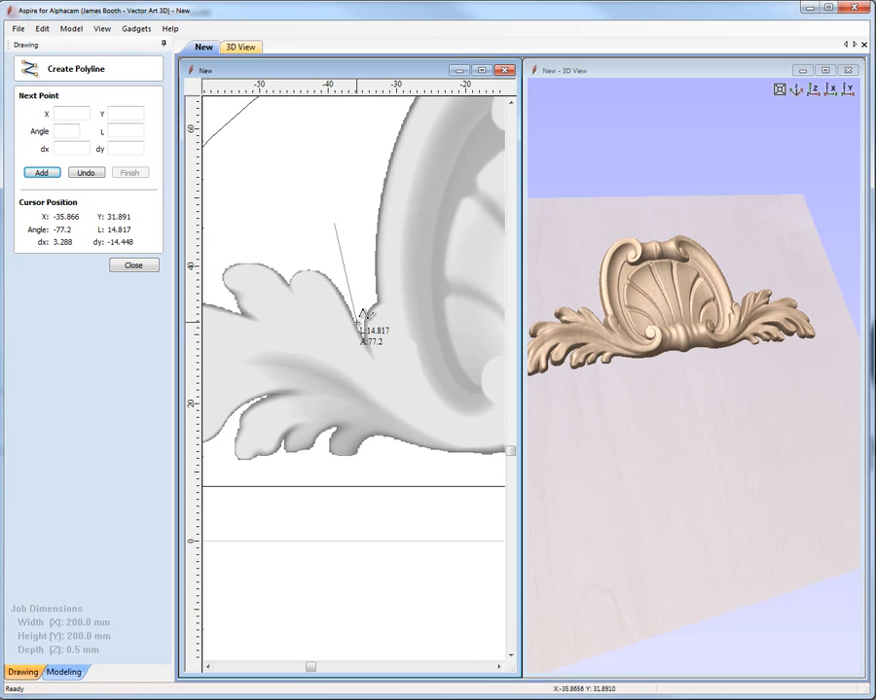
pyautogui.scroll(2, 362, 316)
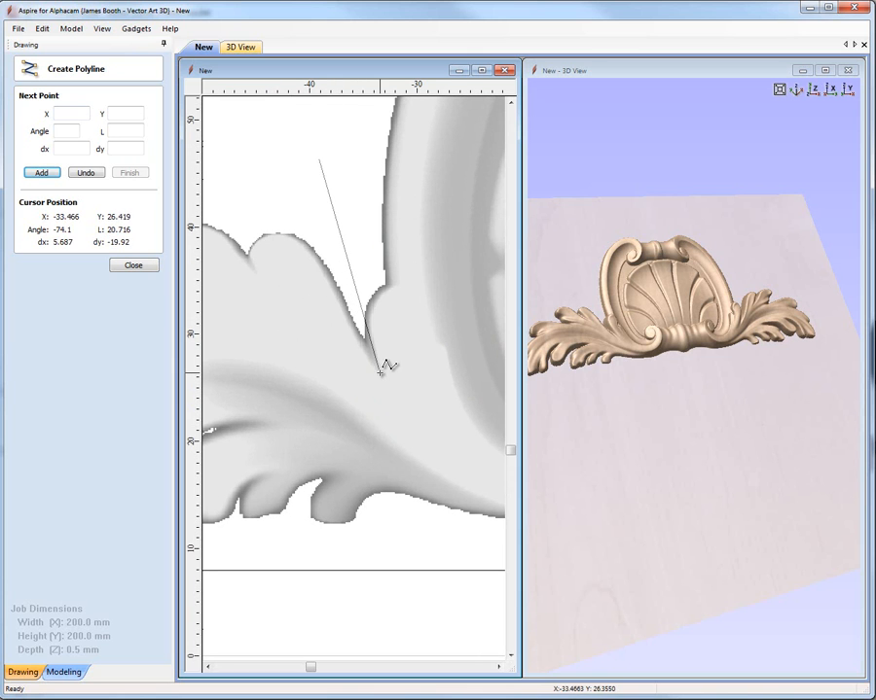
pyautogui.click(386, 397)
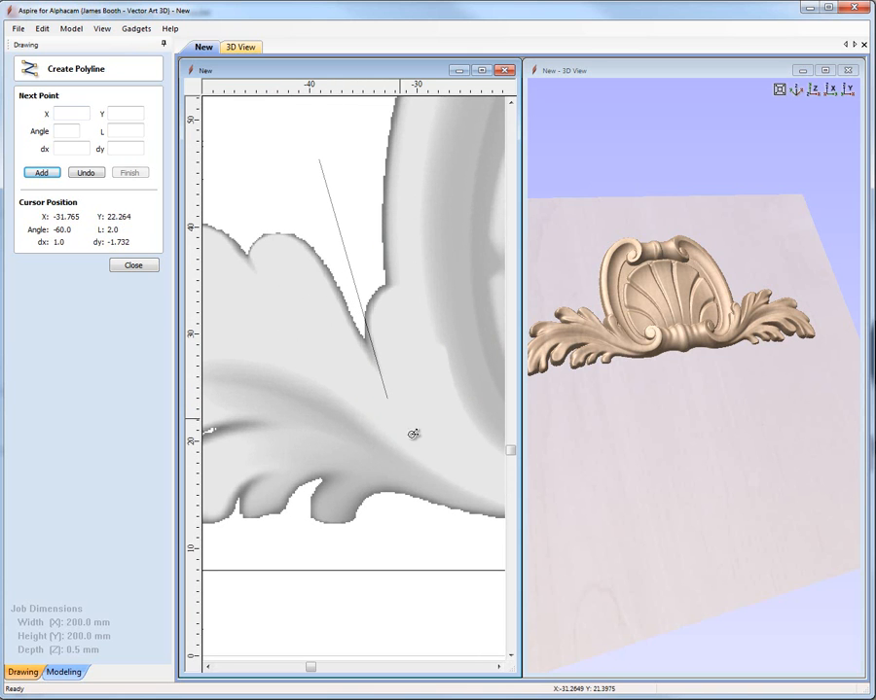
pyautogui.click(473, 493)
pyautogui.click(485, 597)
pyautogui.rightClick(493, 597)
# - Smooth the dividing polyline into a flowing curve through its nodes and nudge its upper bend slightly toward the shell
pyautogui.click(480, 555)
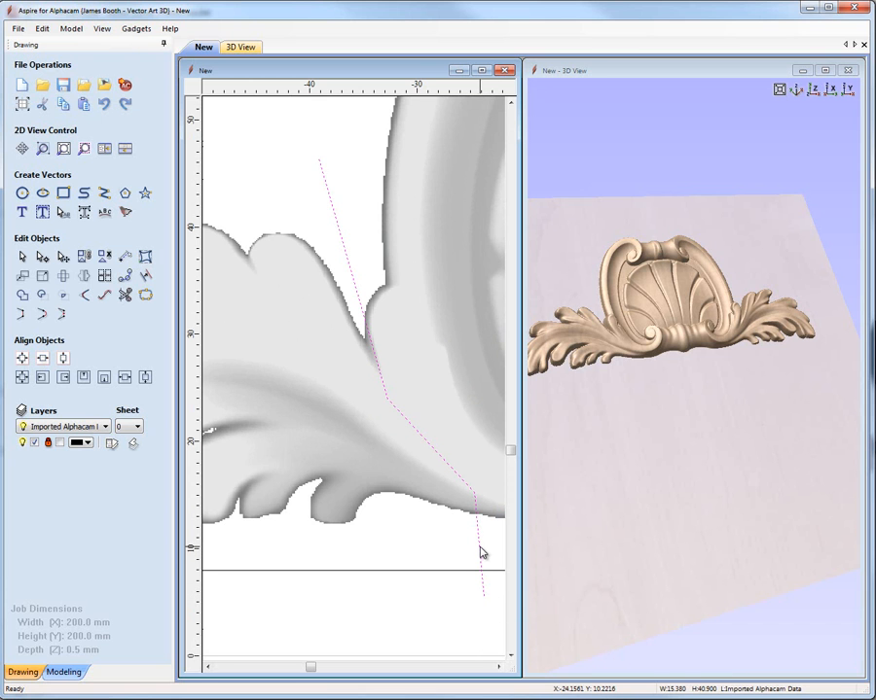
pyautogui.press('n')
pyautogui.moveTo(359, 374); pyautogui.dragTo(517, 534)
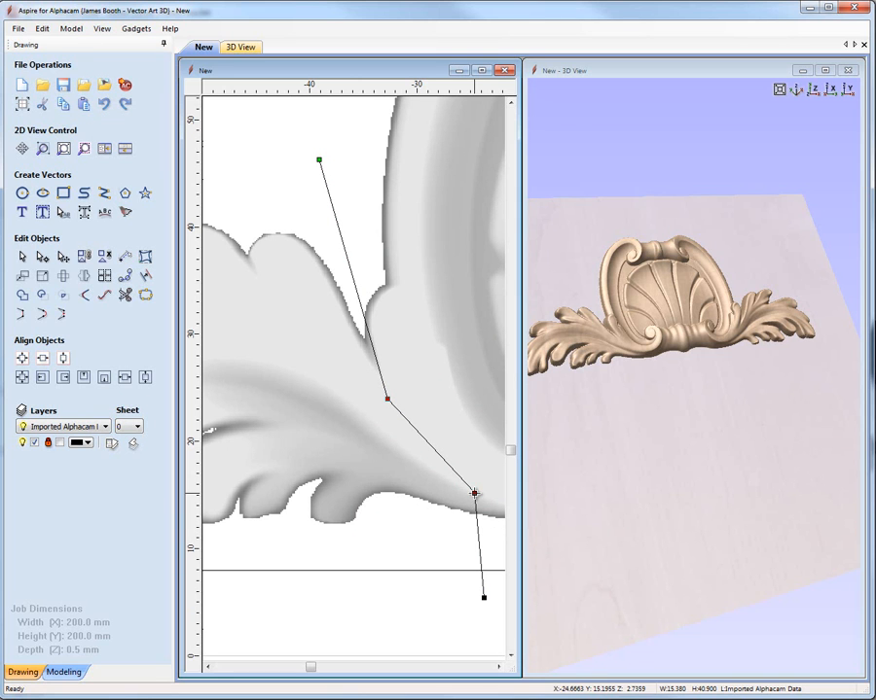
pyautogui.press('s')
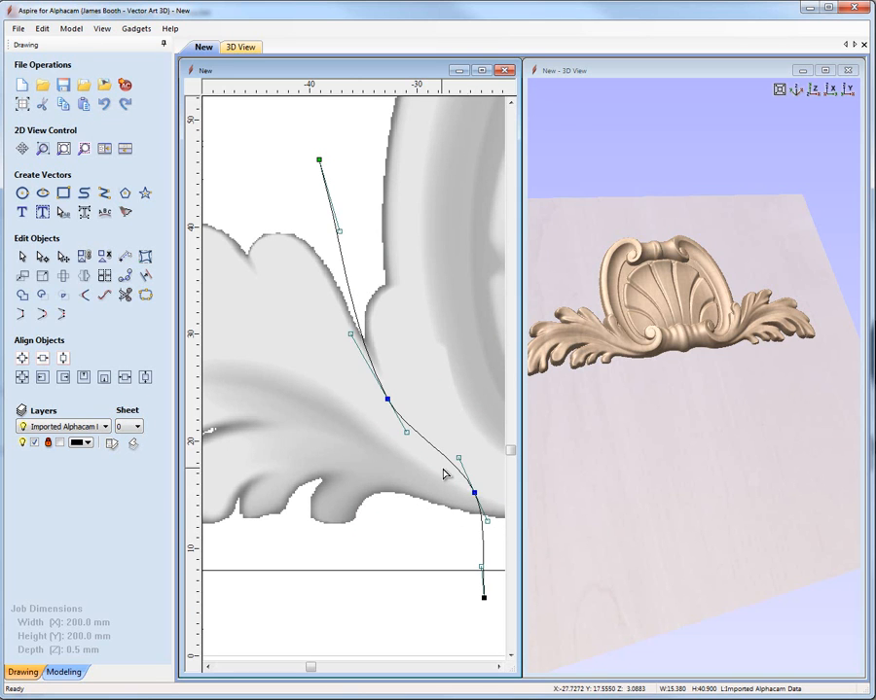
pyautogui.moveTo(388, 399); pyautogui.dragTo(392, 399)
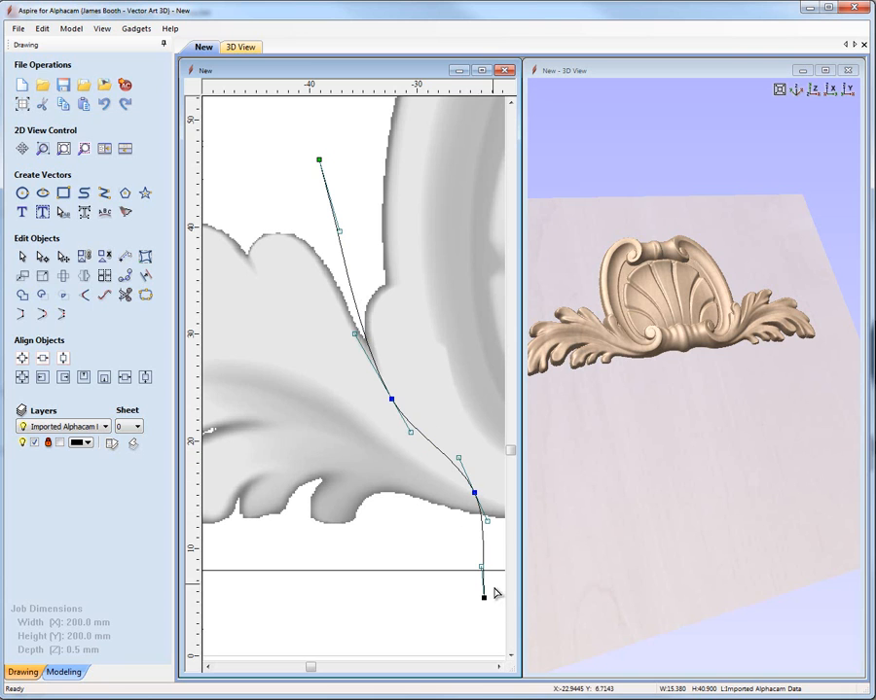
pyautogui.click(409, 553)
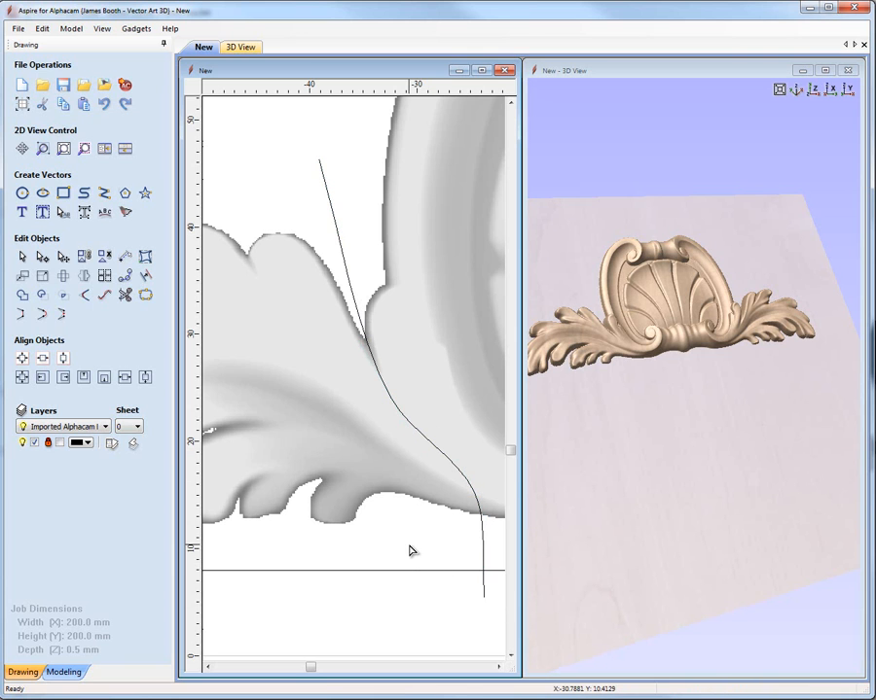
pyautogui.press('F6')
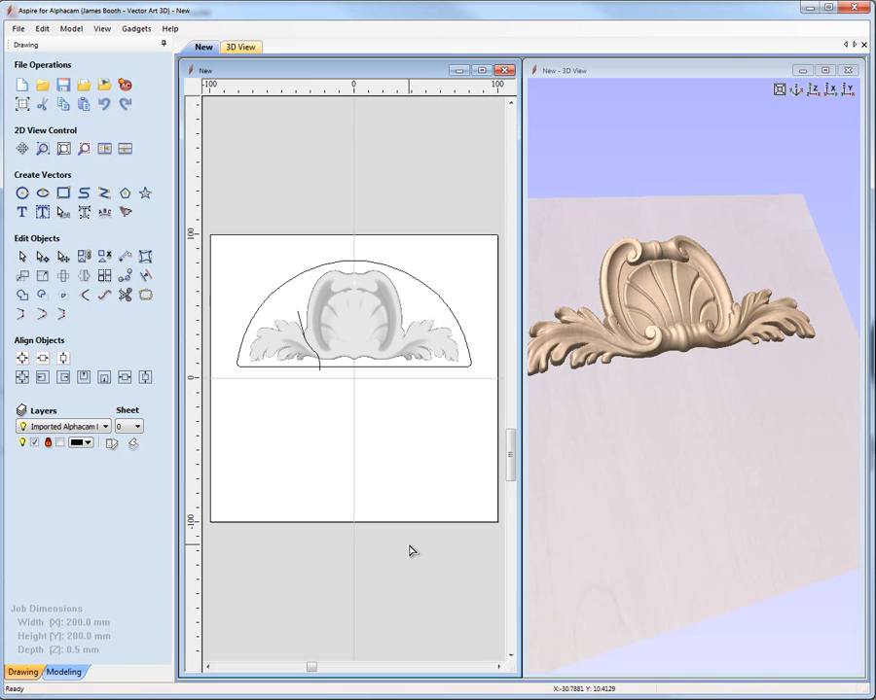
# - Split the flourish component along the dividing curve to separate the left leaf from the rest
pyautogui.click(302, 356)
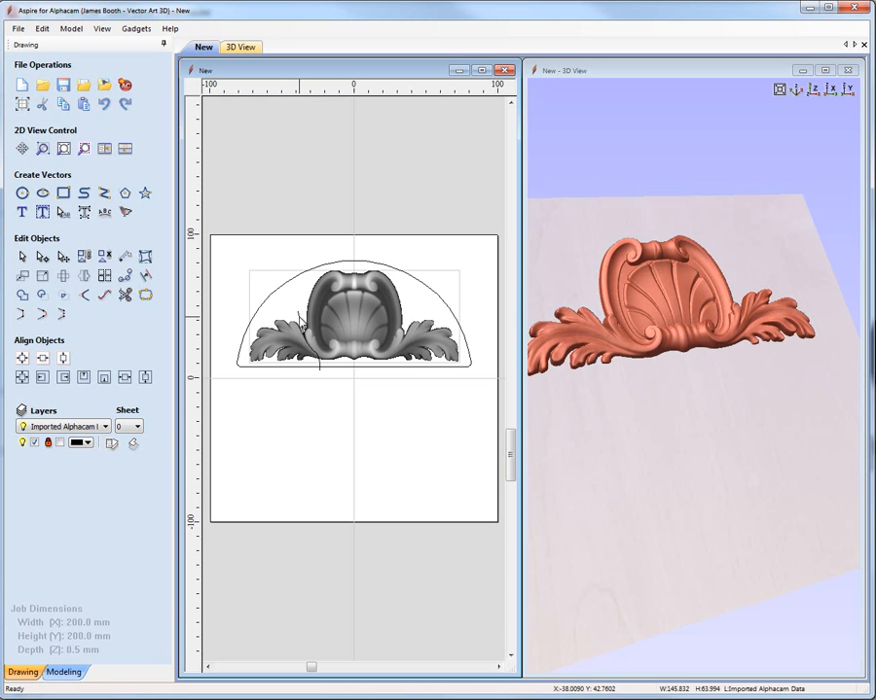
pyautogui.click(64, 673)
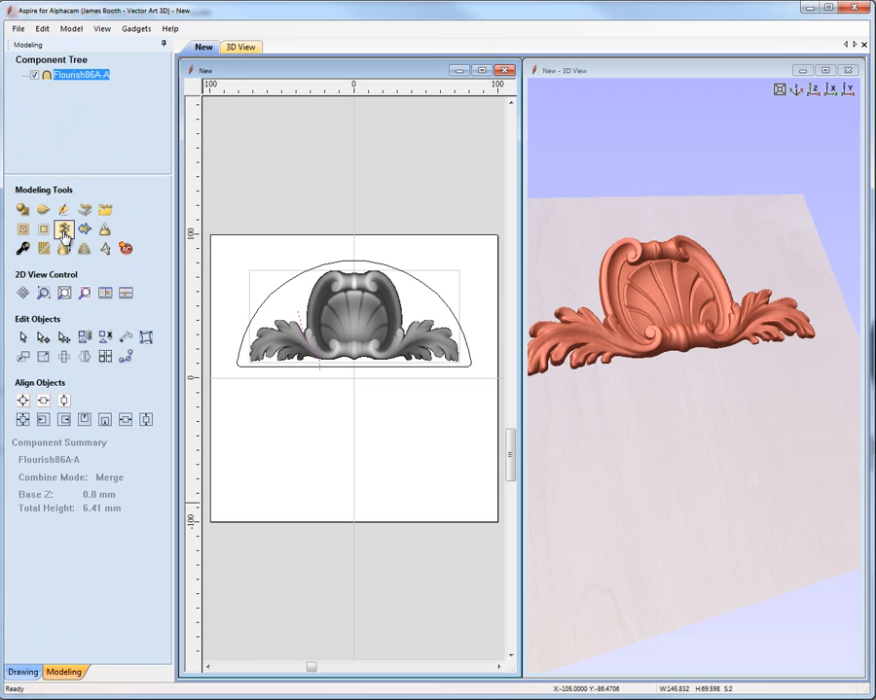
pyautogui.click(66, 231)
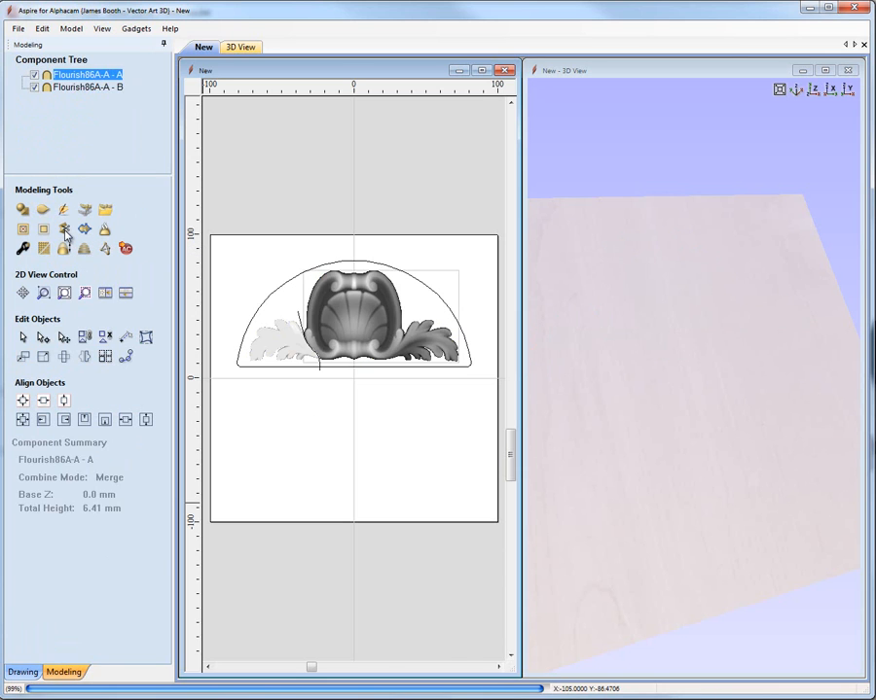
pyautogui.click(346, 152)
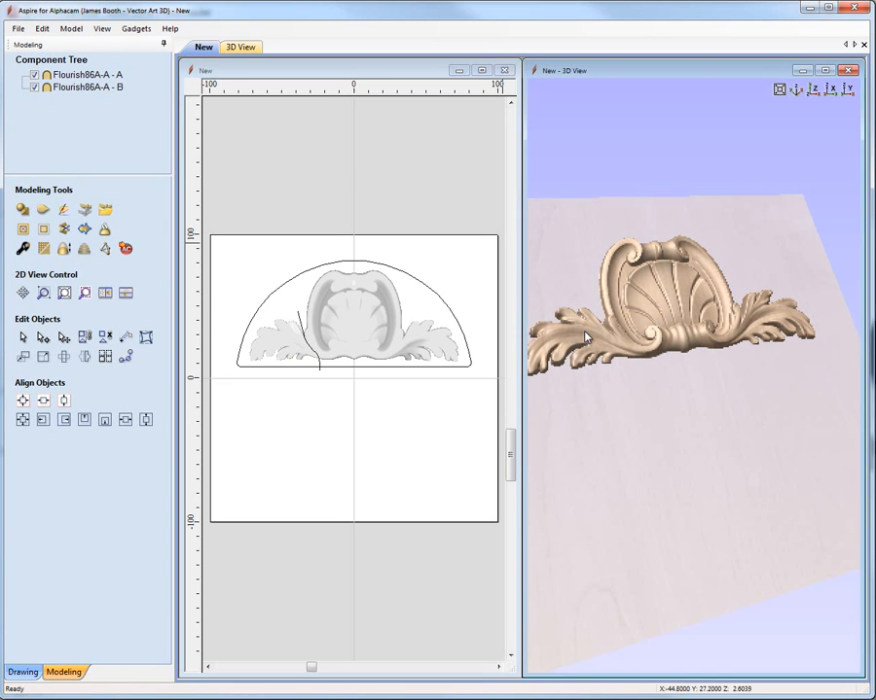
pyautogui.click(568, 300)
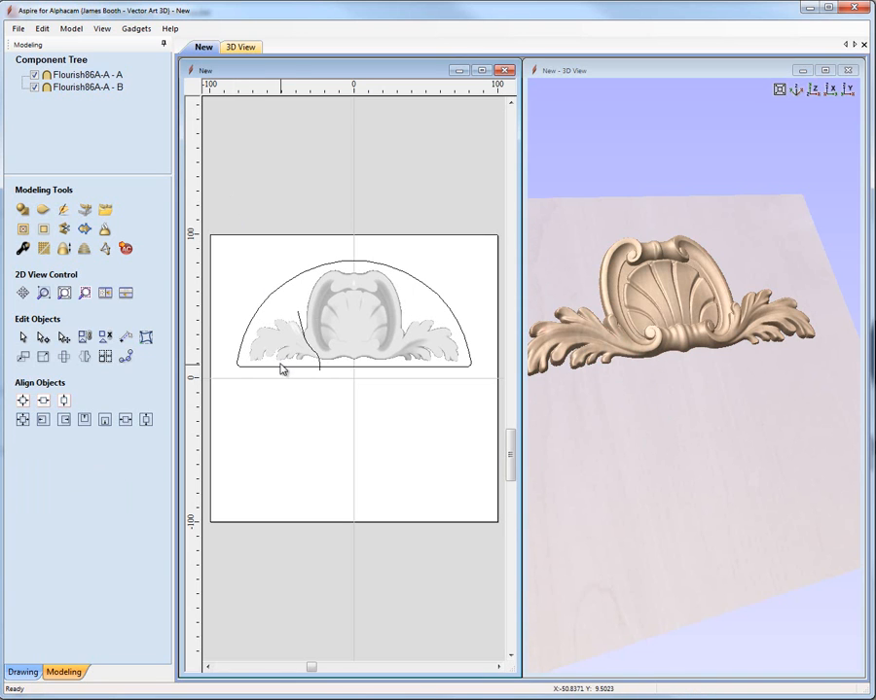
# - Rename the separated left leaf component as Leaf
pyautogui.click(283, 352)
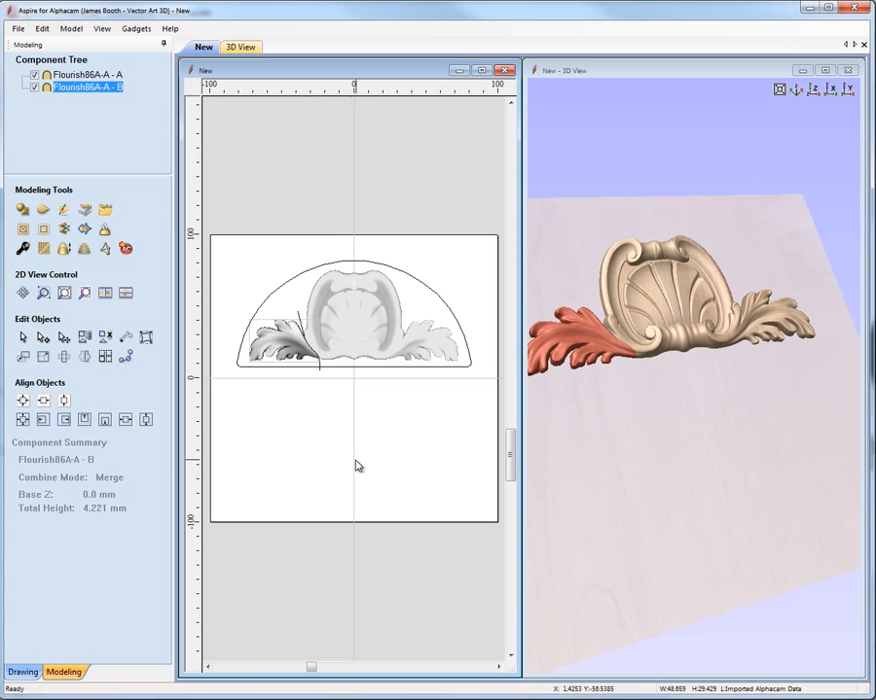
pyautogui.rightClick(107, 94)
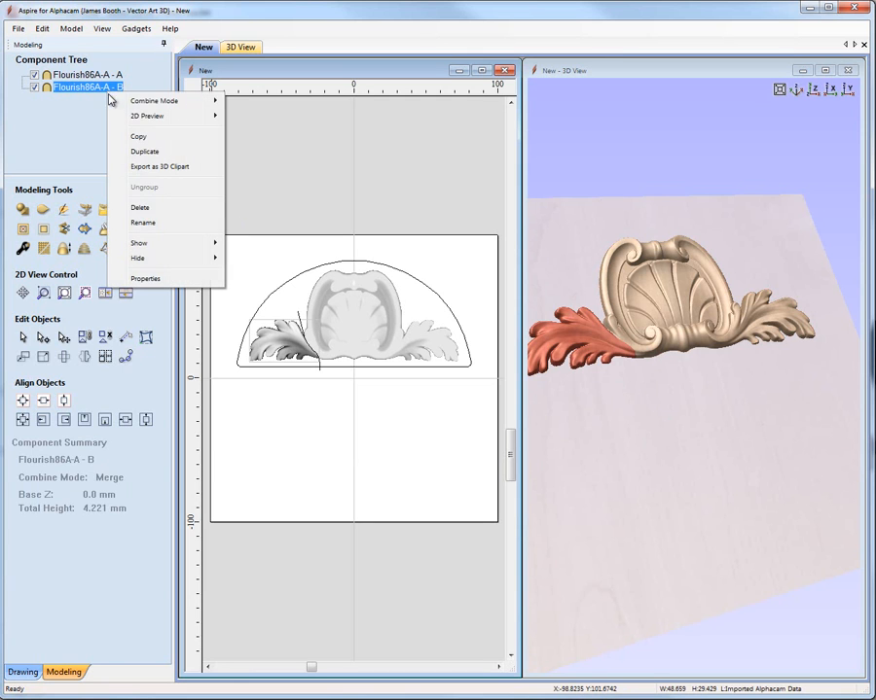
pyautogui.click(172, 219)
pyautogui.write('LEaf')
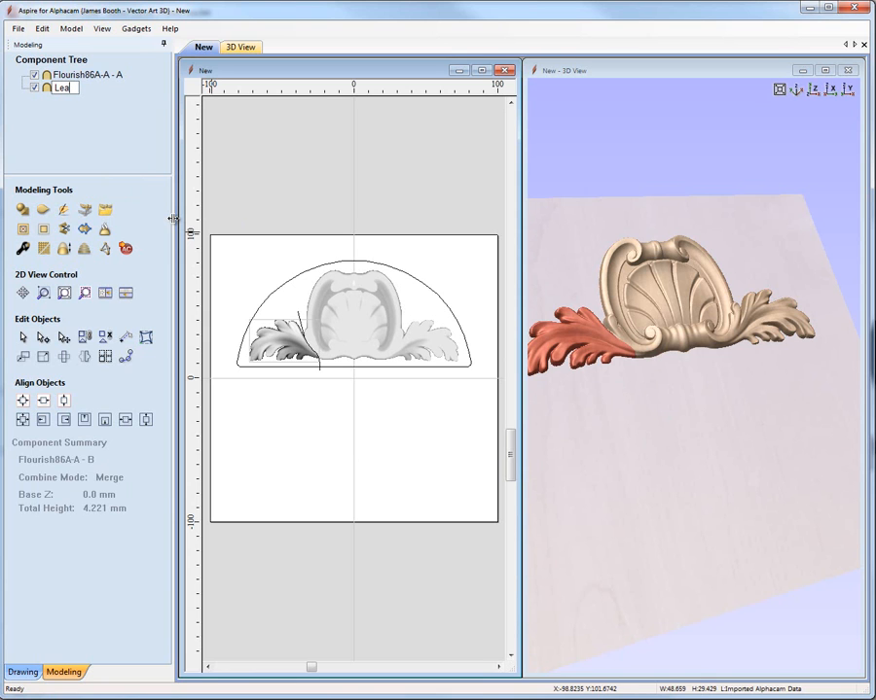
pyautogui.click(119, 139)
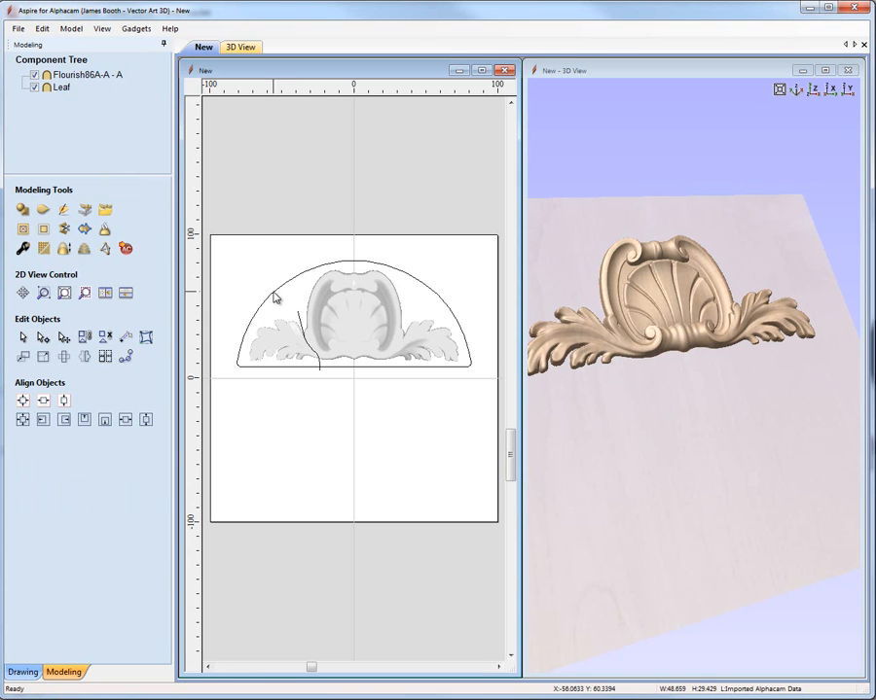
# - Place a copy of the Leaf component directly above the original and angle the 3D view closer to it
pyautogui.click(281, 332)
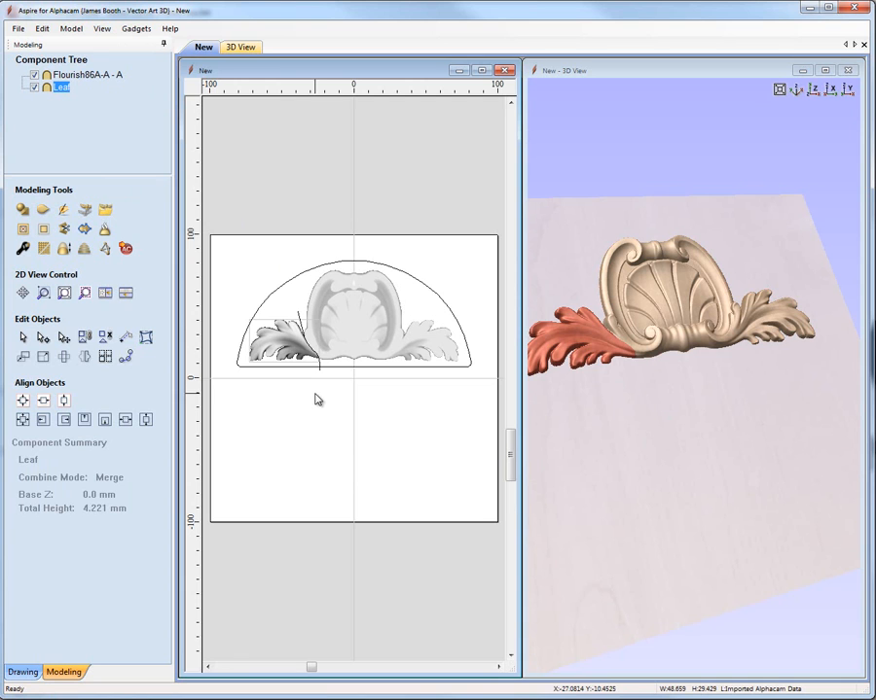
pyautogui.click(295, 349)
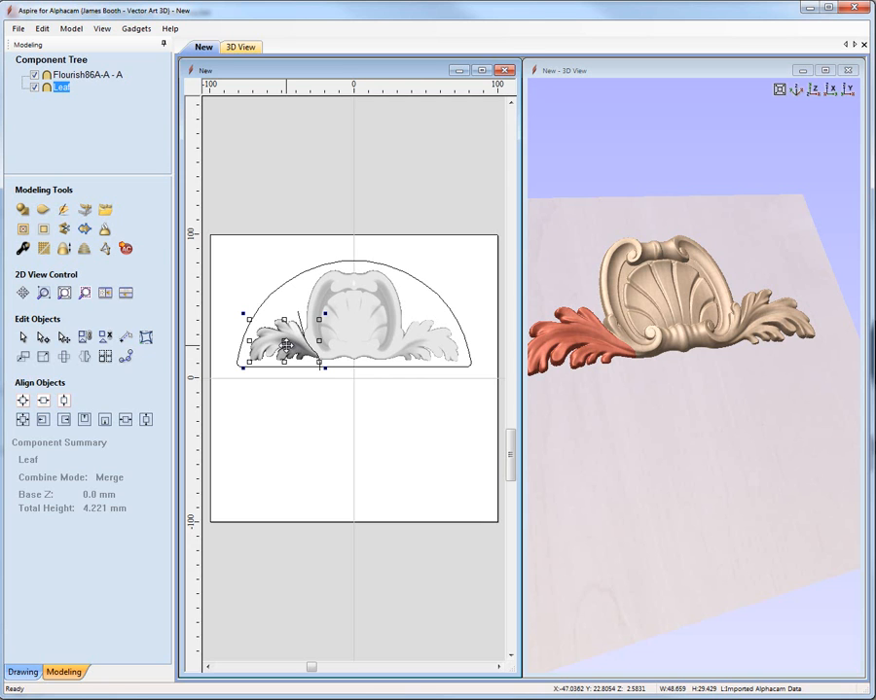
pyautogui.moveTo(295, 348); pyautogui.dragTo(293, 323)
pyautogui.moveTo(668, 385); pyautogui.dragTo(748, 463, button='middle')
pyautogui.scroll(4, 739, 449)
pyautogui.moveTo(708, 477); pyautogui.dragTo(651, 512)
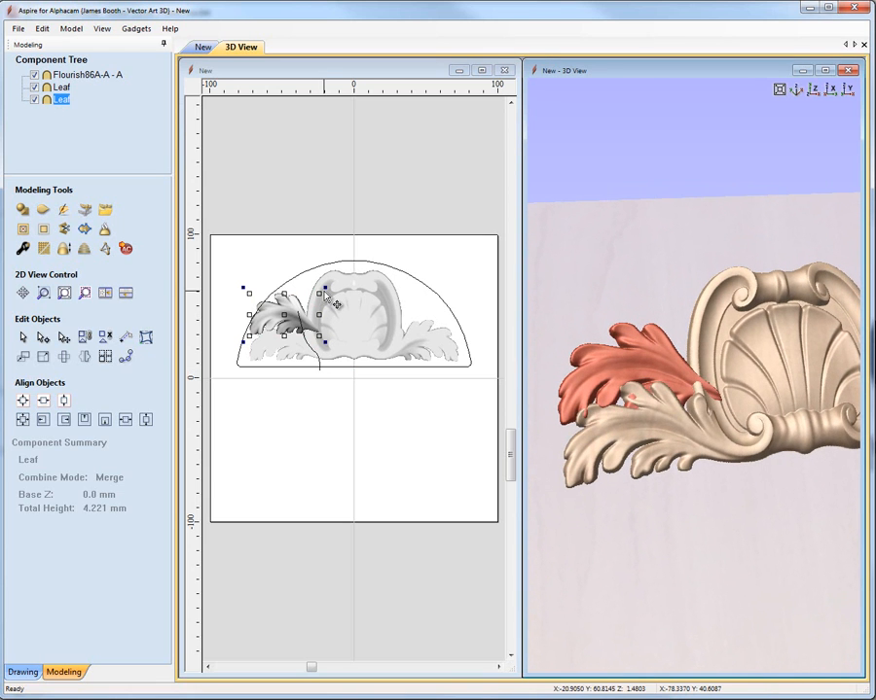
# - Rotate the upper leaf copy clockwise, shrink it to about 36 by 39 mm and move it against the shell's side
pyautogui.moveTo(325, 288); pyautogui.dragTo(362, 367)
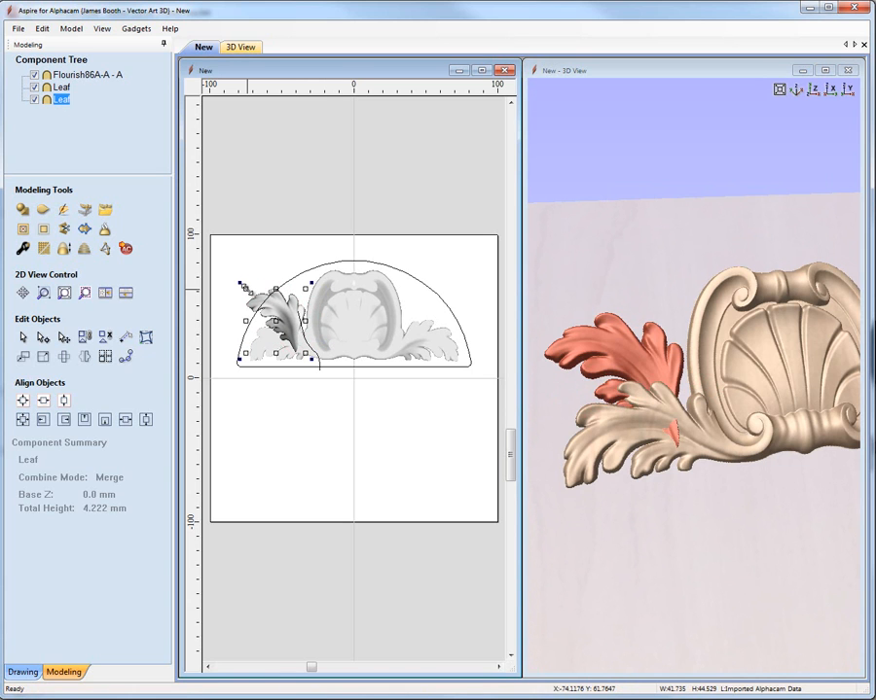
pyautogui.moveTo(247, 289); pyautogui.dragTo(301, 314)
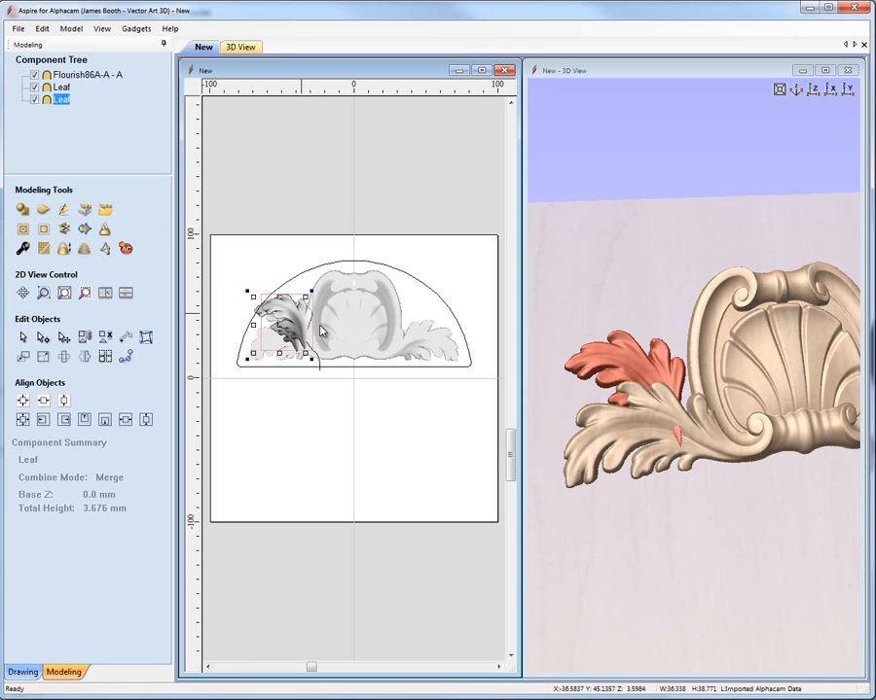
pyautogui.moveTo(543, 307); pyautogui.dragTo(774, 406)
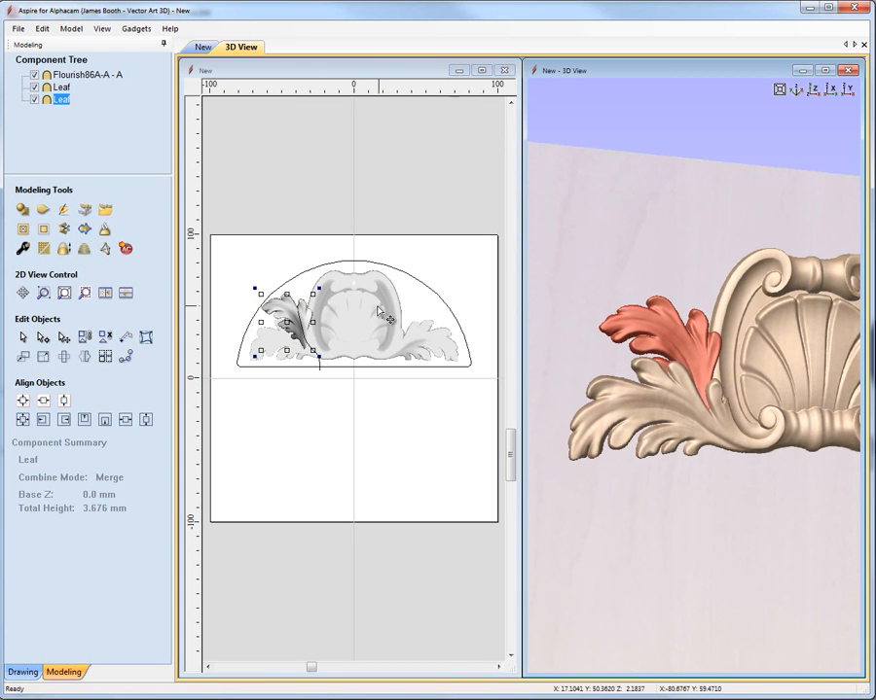
pyautogui.scroll(5, 289, 307)
pyautogui.scroll(-4, 290, 310)
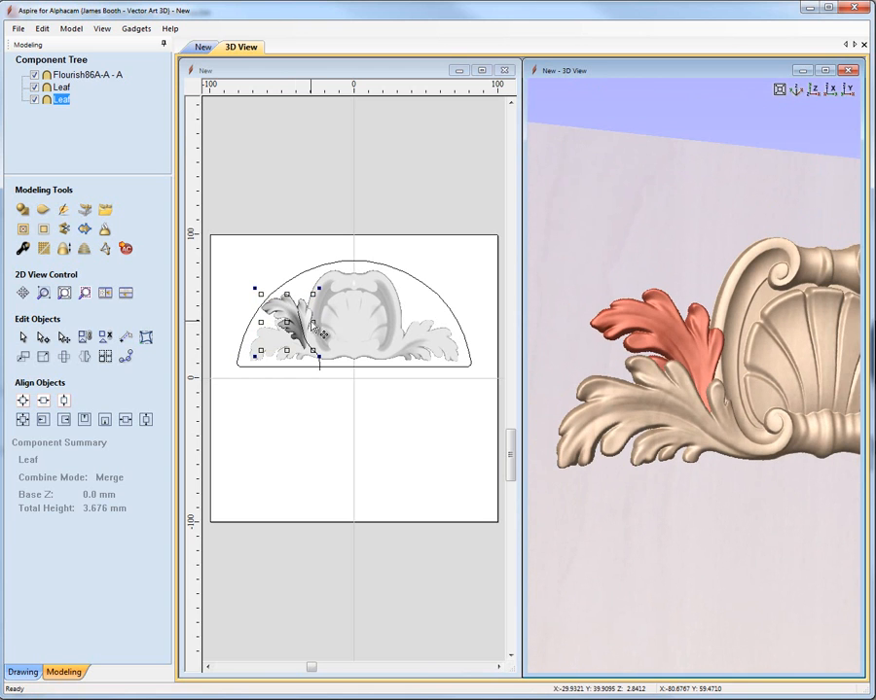
# - Narrow the upper leaf to about 33 mm and reduce its height to about 37 mm so it fits inside the arched outline
pyautogui.click(296, 255)
pyautogui.scroll(3, 298, 321)
pyautogui.click(292, 323)
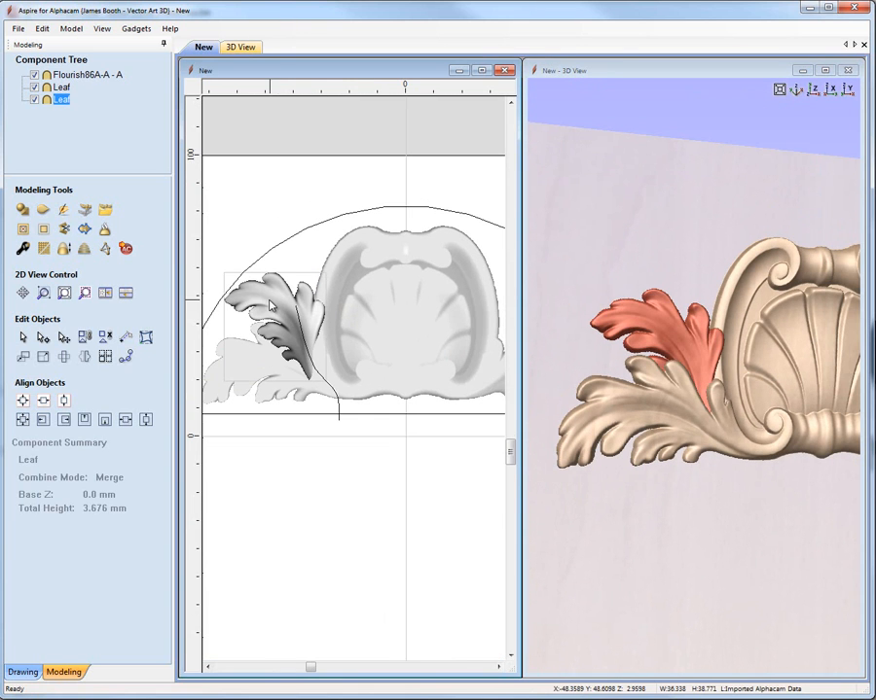
pyautogui.moveTo(224, 329); pyautogui.dragTo(233, 331)
pyautogui.moveTo(280, 272); pyautogui.dragTo(280, 277)
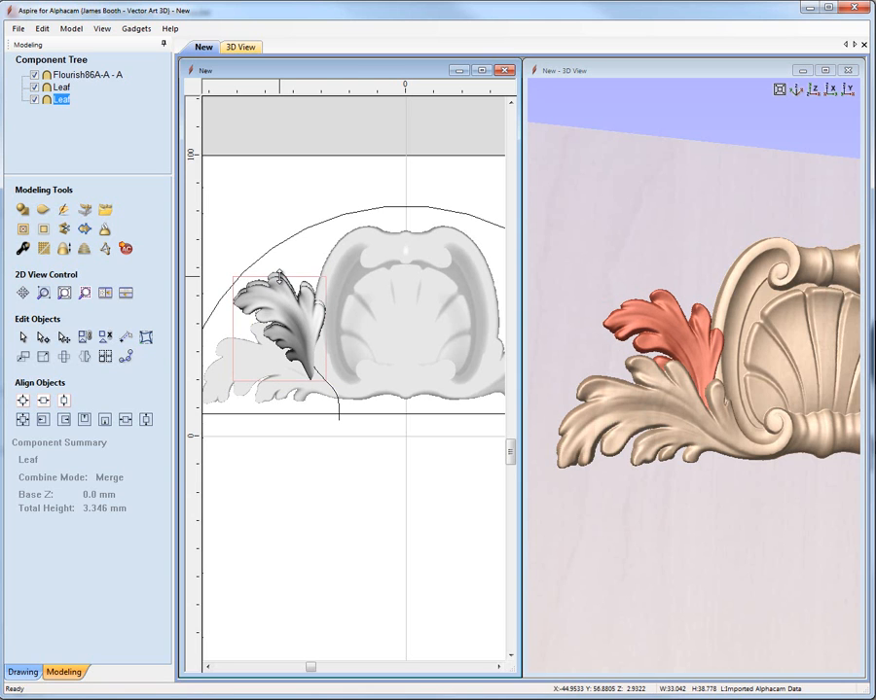
pyautogui.moveTo(672, 346); pyautogui.dragTo(698, 416)
pyautogui.click(405, 156)
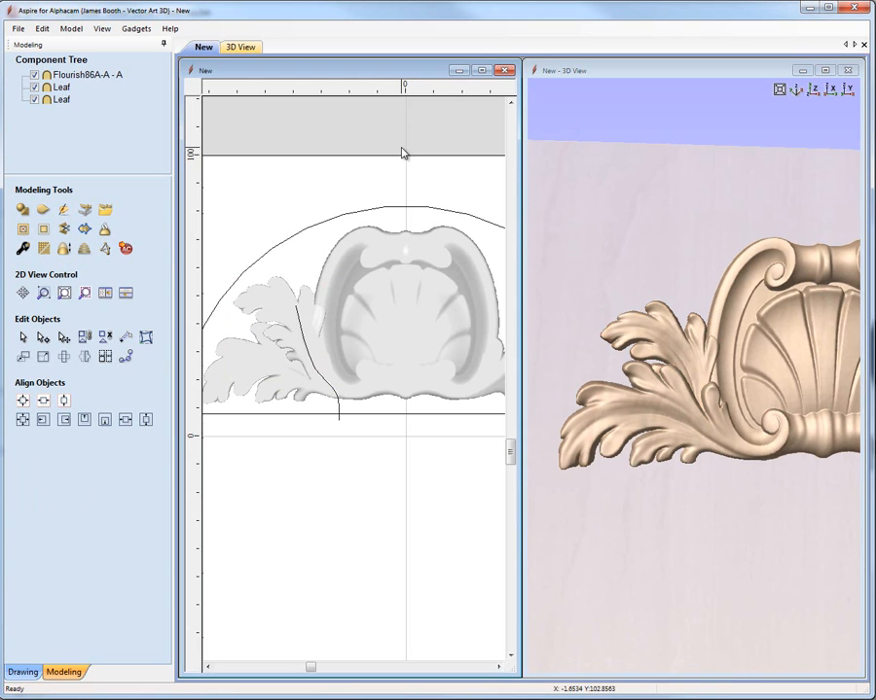
# - Create a horizontally mirrored copy of the upper leaf on the opposite side of the shell
pyautogui.press('F6')
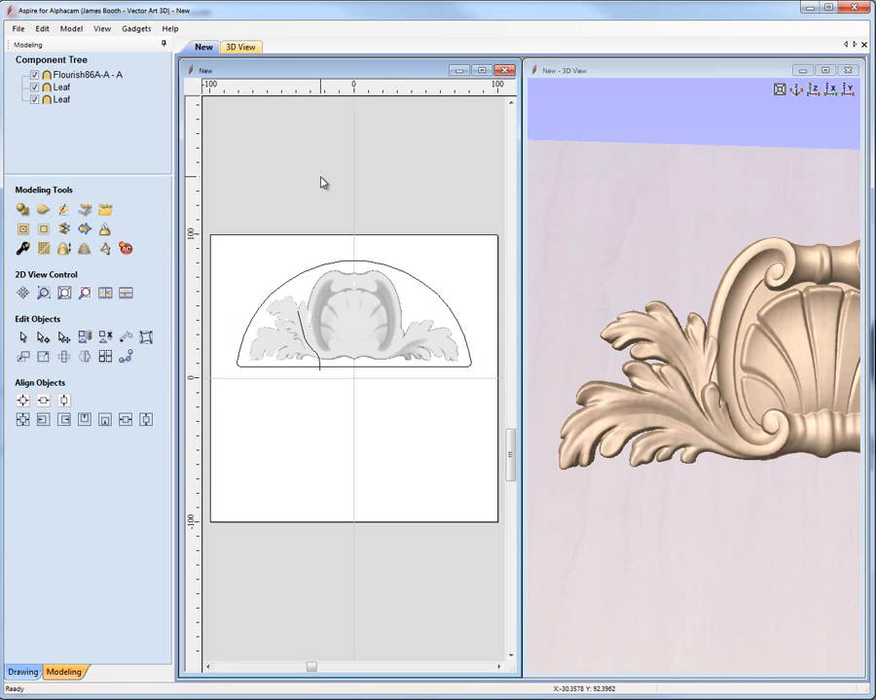
pyautogui.click(700, 330)
pyautogui.press('F6')
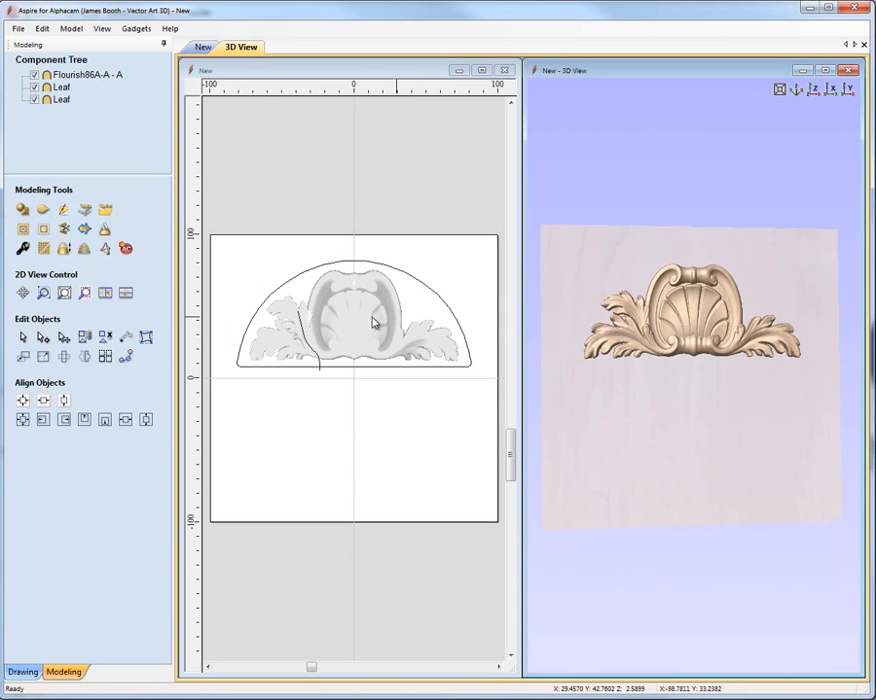
pyautogui.click(292, 335)
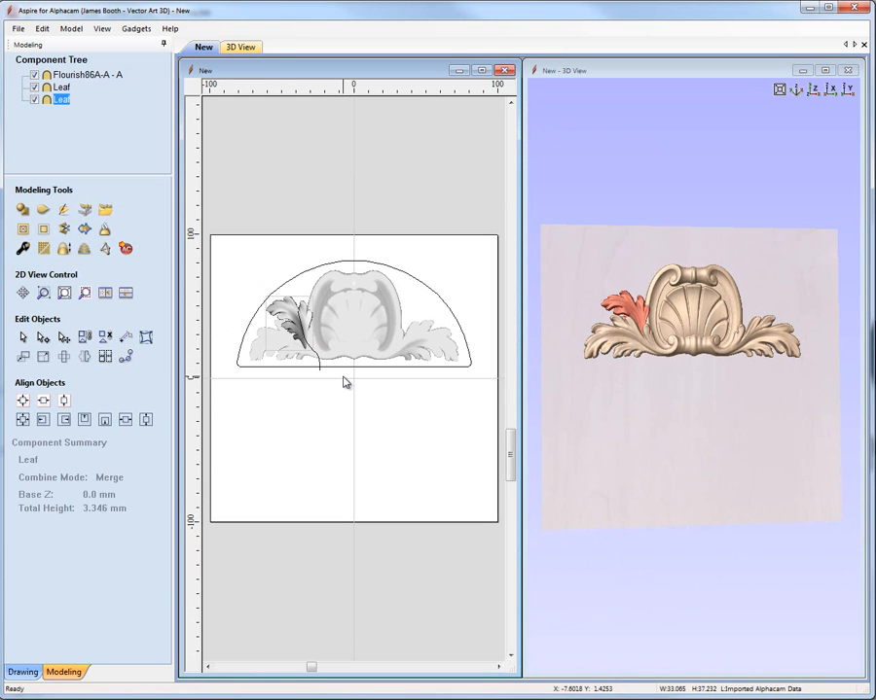
pyautogui.hotkey('ctrl', 'shift', 'h')
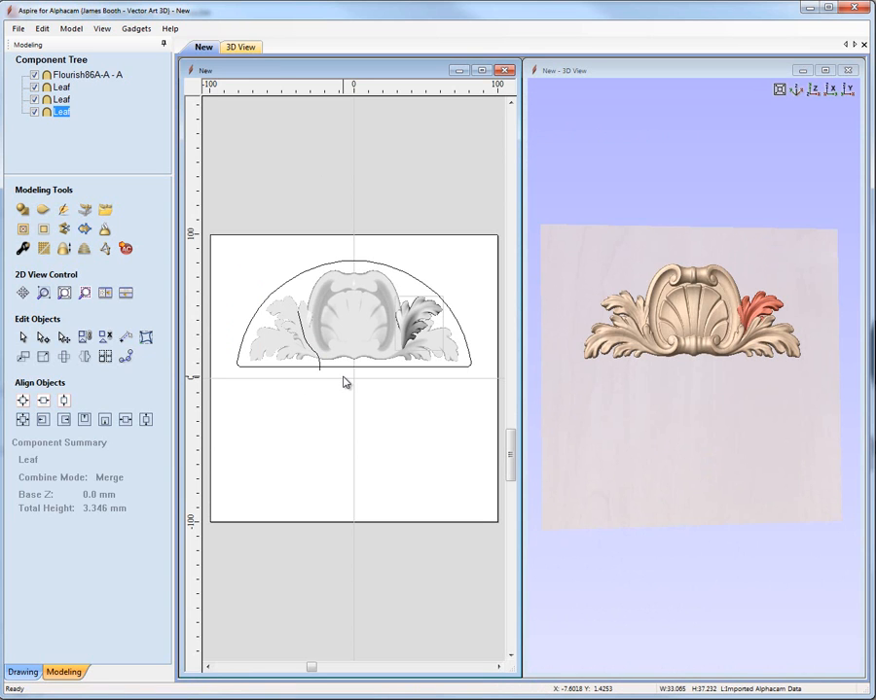
# - Select the flourish and all three Leaf components and export the combined model to Alphacam
pyautogui.click(72, 78)
pyautogui.keyDown('shift'); pyautogui.click(58, 112); pyautogui.keyUp('shift')
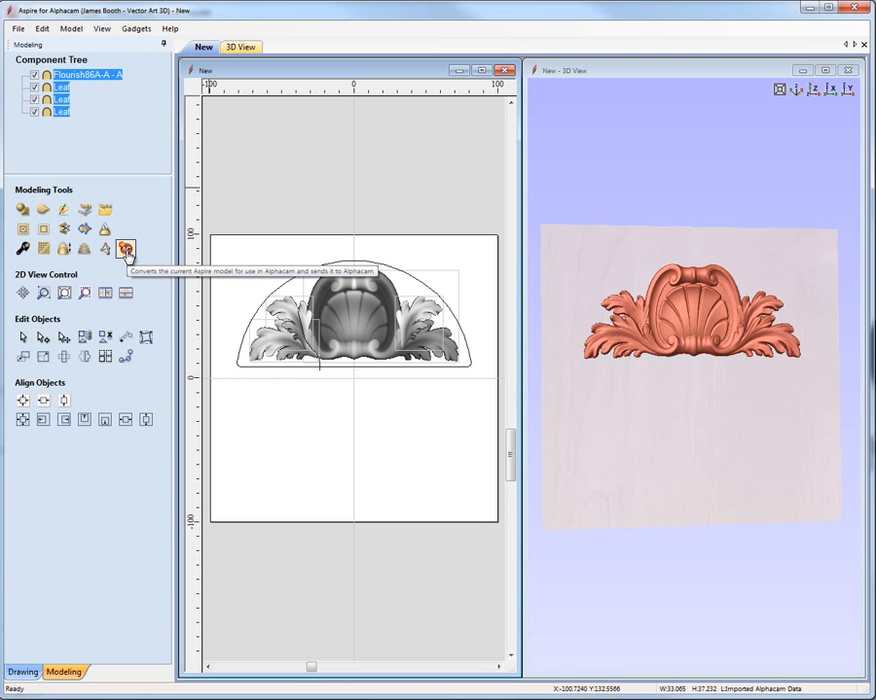
pyautogui.click(125, 250)
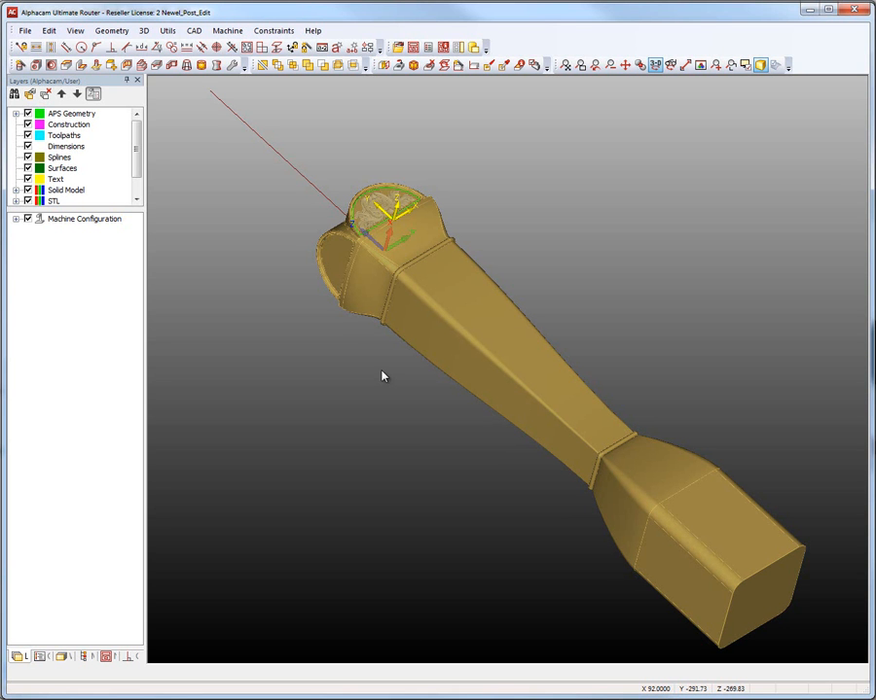
# - Cancel the active work plane on the newel post and inspect the imported decoration in the arch up close
pyautogui.click(143, 31)
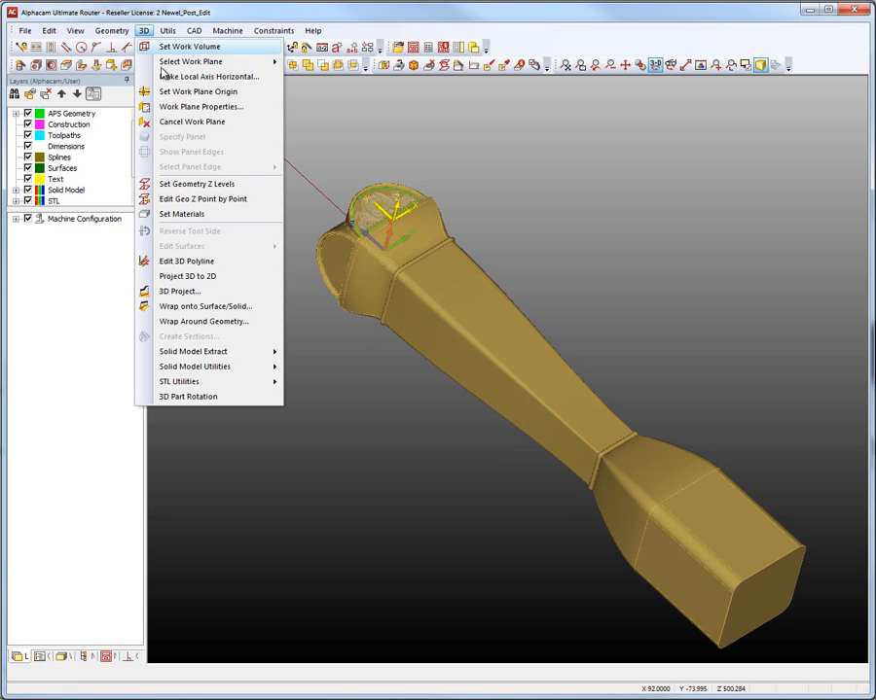
pyautogui.click(172, 122)
pyautogui.click(579, 64)
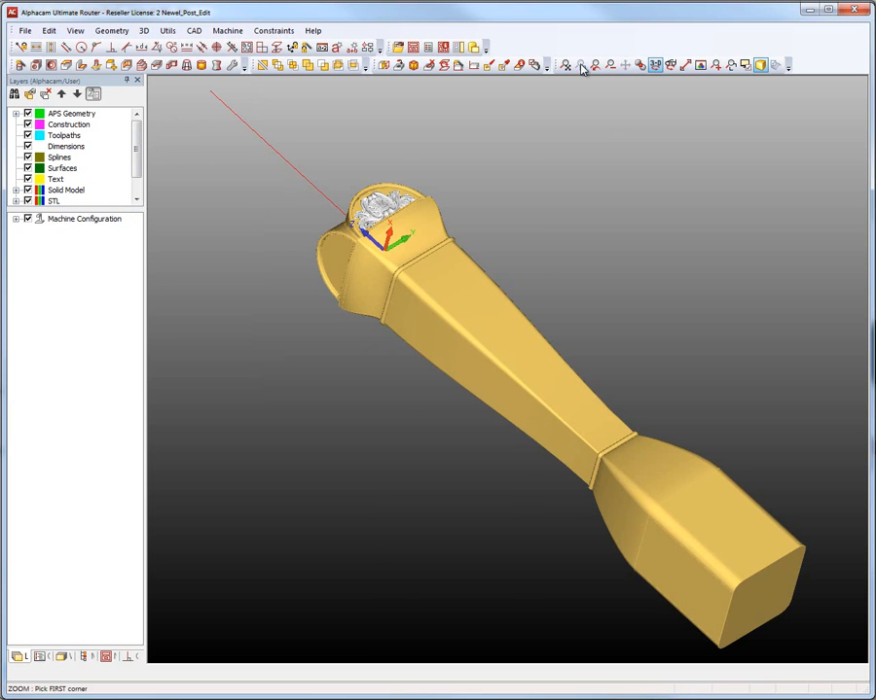
pyautogui.moveTo(330, 170); pyautogui.dragTo(473, 299)
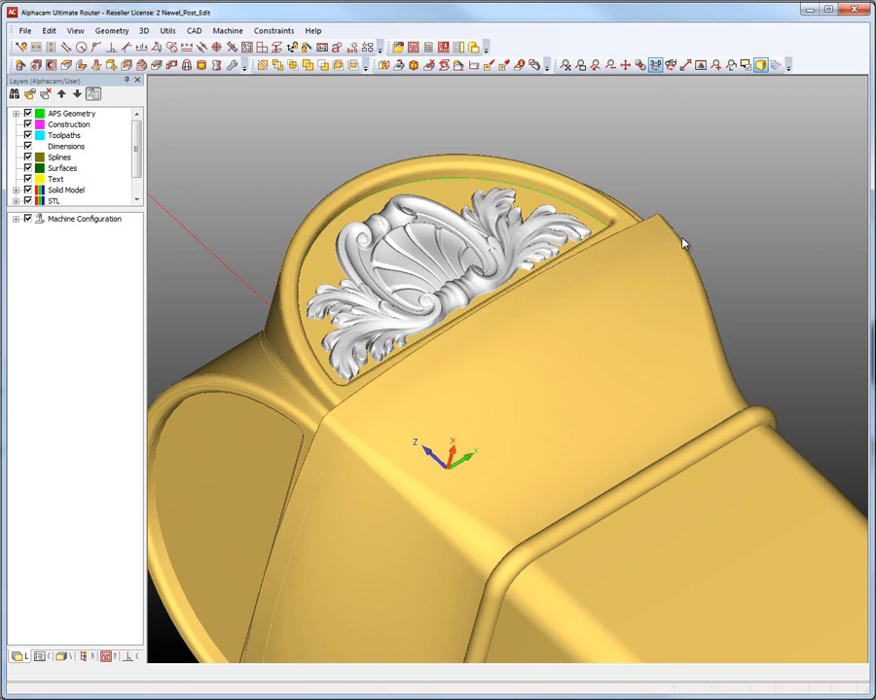
pyautogui.rightClick(778, 138)
pyautogui.click(792, 176)
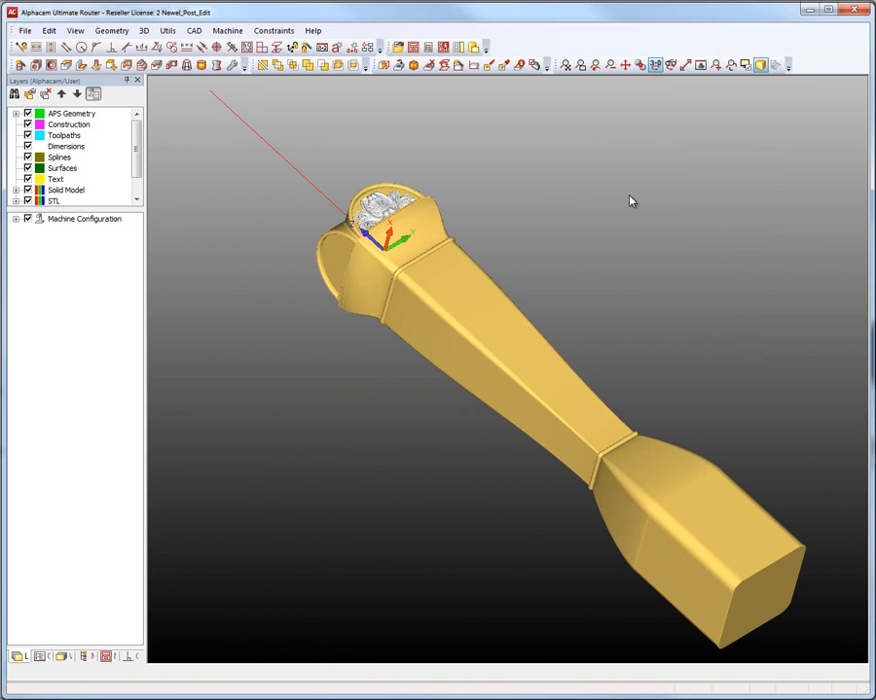
# - Switch back to Aspire, close the Alphacam export settings and save the model as Newel-Top-Decoration.crv3d in the GRC Demo folder
pyautogui.hotkey('alt', 'Tab')
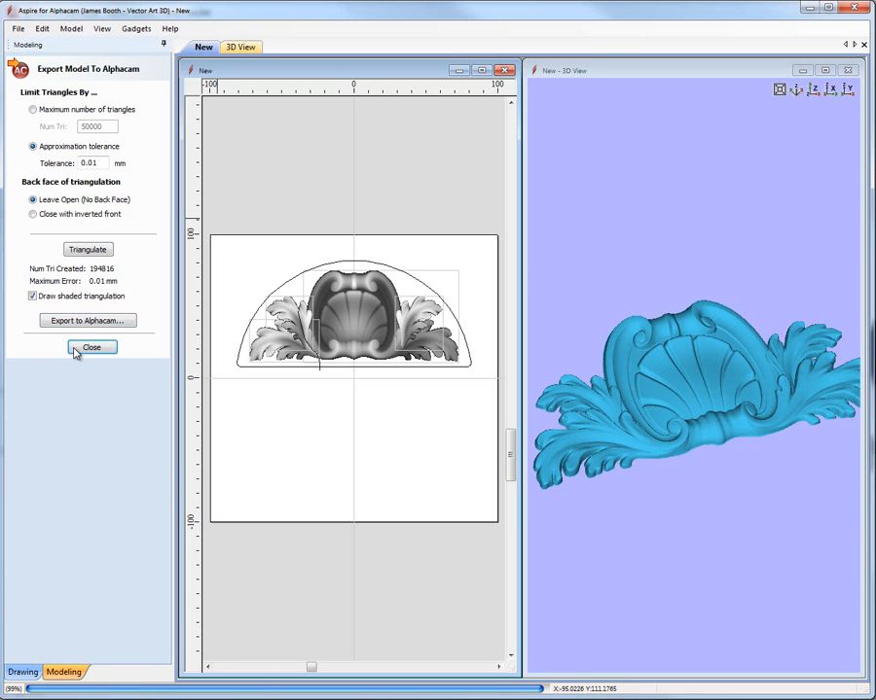
pyautogui.click(91, 348)
pyautogui.click(19, 29)
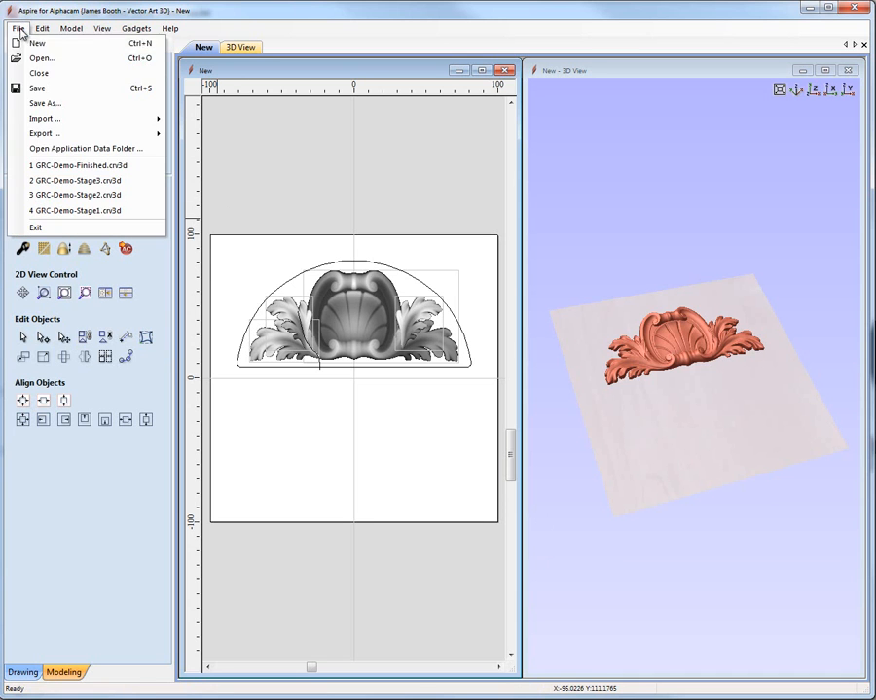
pyautogui.click(51, 104)
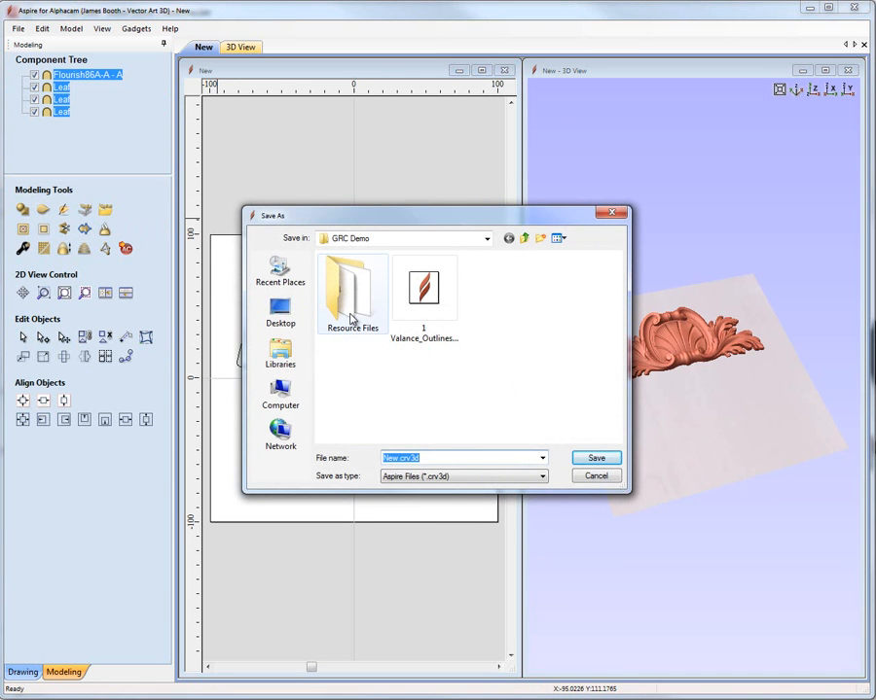
pyautogui.click(398, 461)
pyautogui.moveTo(399, 461); pyautogui.dragTo(382, 457)
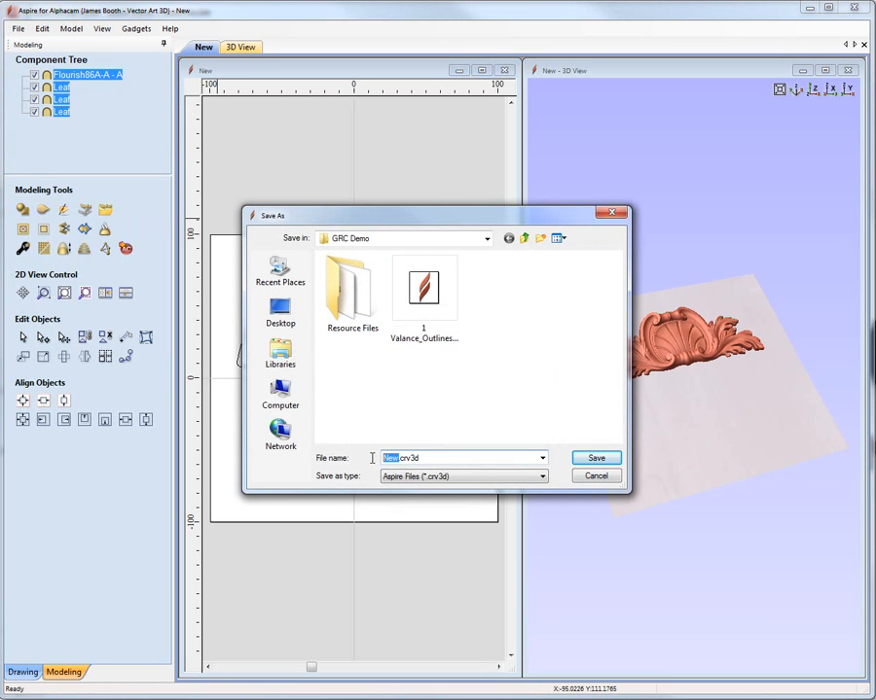
pyautogui.write('Newel-Top-Decoration')
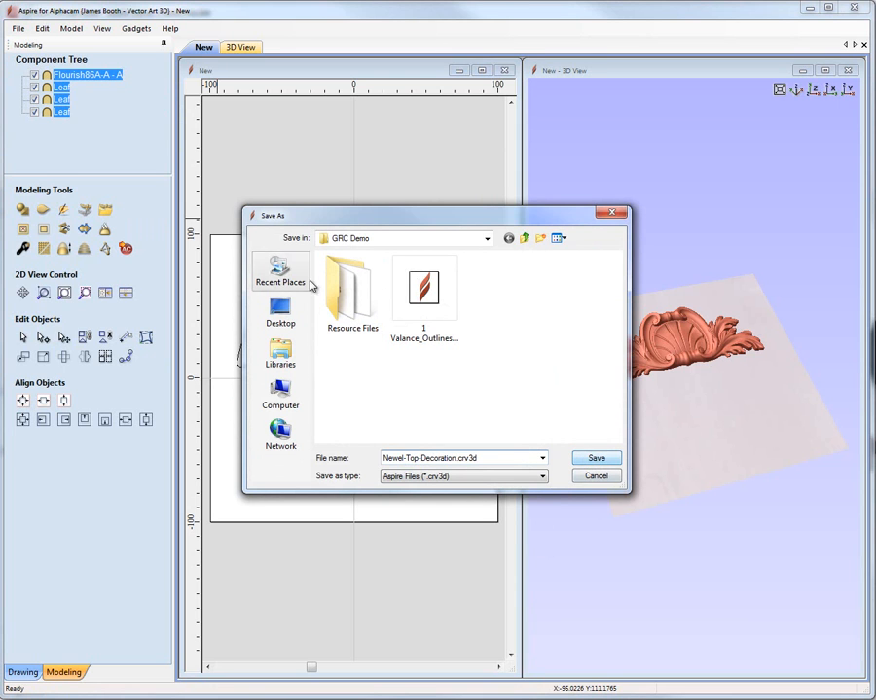
pyautogui.click(588, 457)
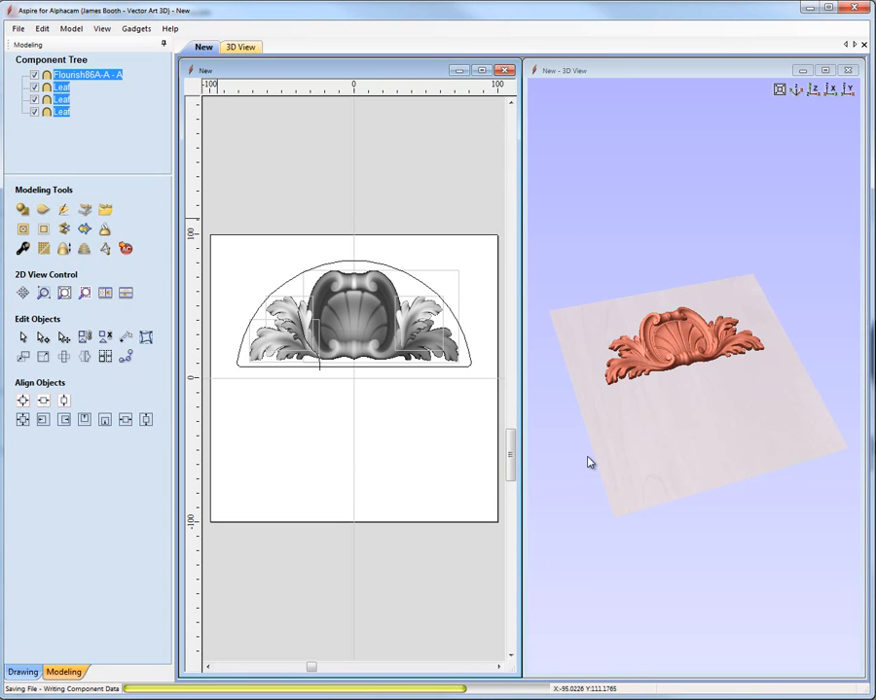
# - Switch to Alphacam and save the drawing under the new name 2 Newel_Post_Top-Done
pyautogui.hotkey('alt', 'Tab')
pyautogui.click(26, 30)
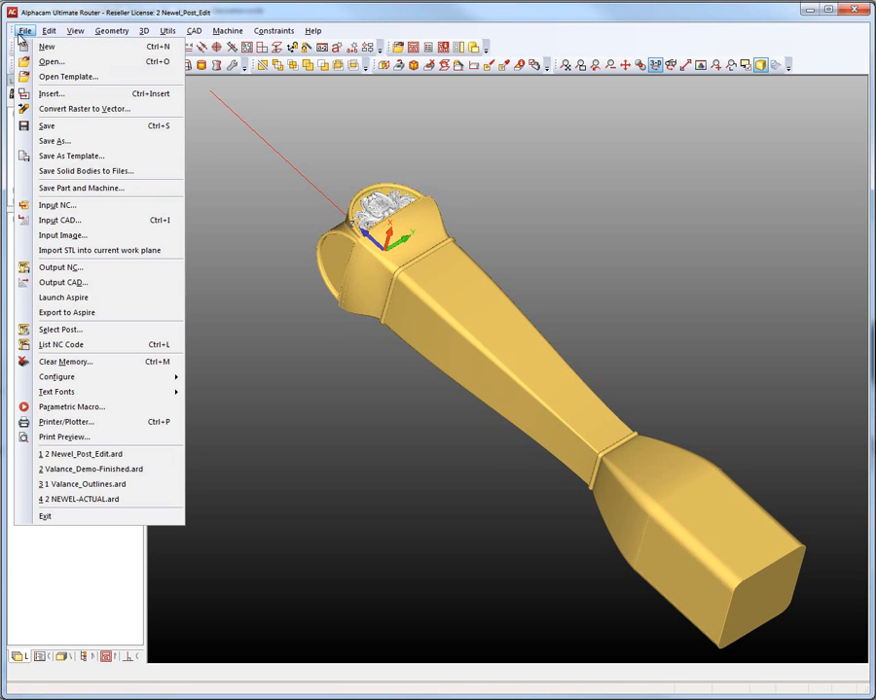
pyautogui.click(56, 144)
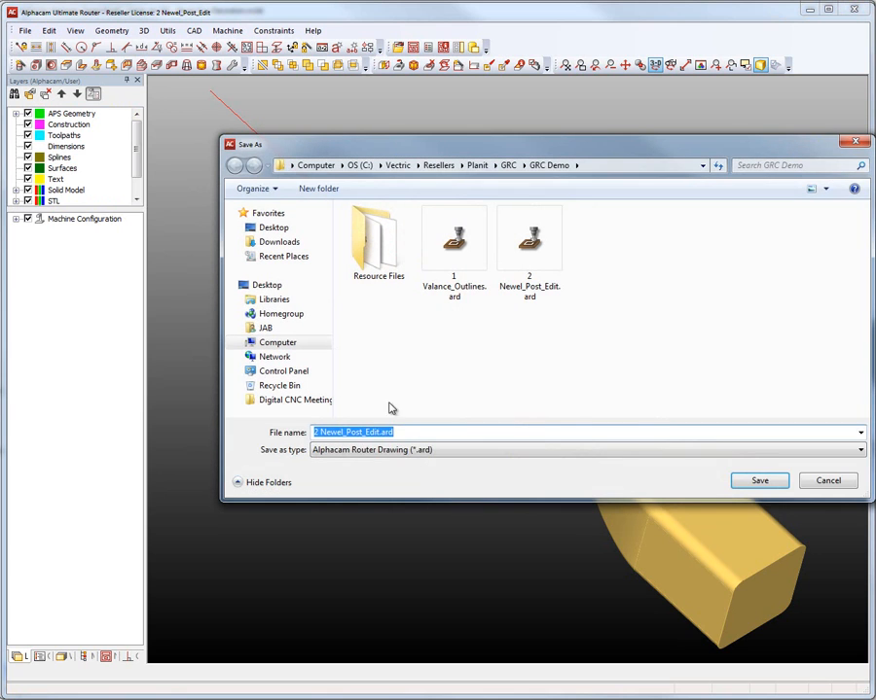
pyautogui.click(379, 434)
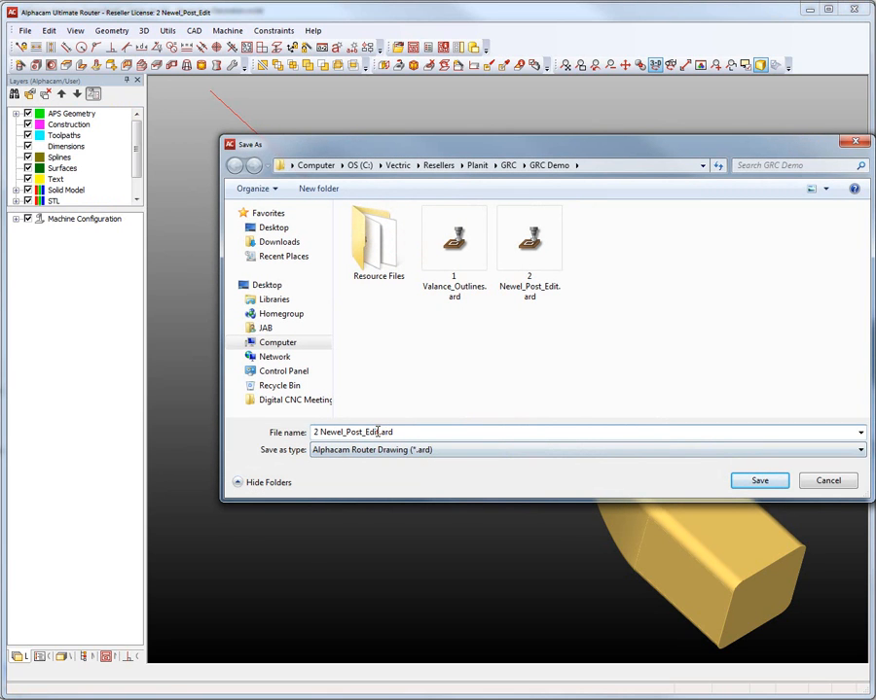
pyautogui.press('BackSpace')
pyautogui.press('BackSpace')
pyautogui.press('BackSpace')
pyautogui.press('BackSpace')
pyautogui.write('Top-Done')
pyautogui.click(746, 483)
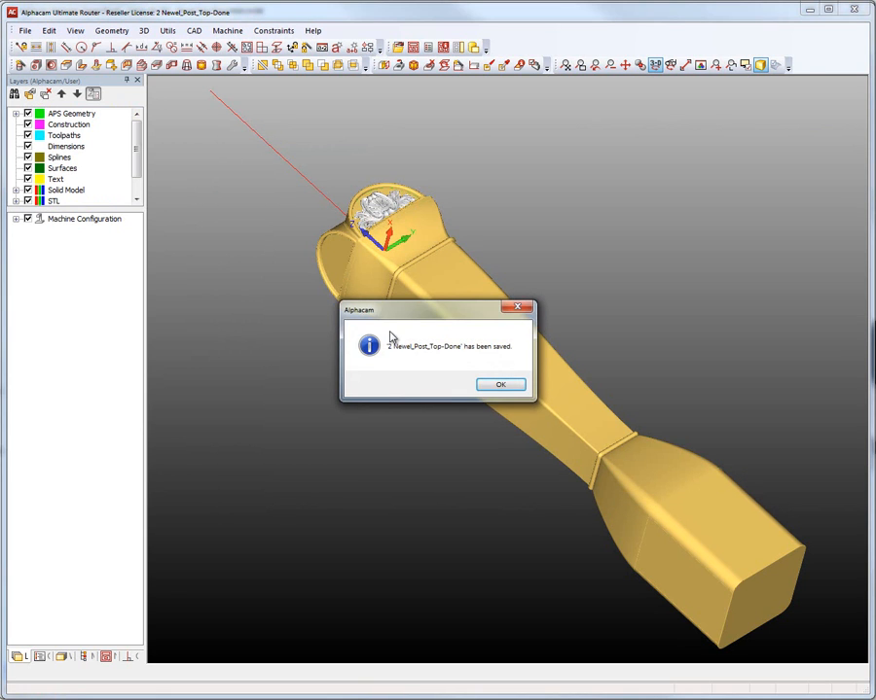
pyautogui.click(500, 384)
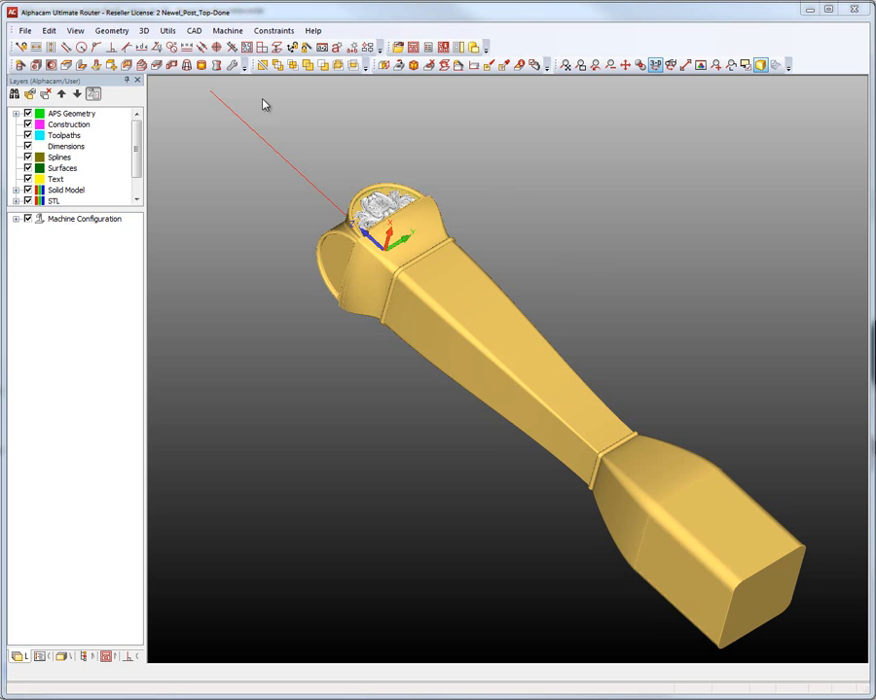
# - Activate the work plane of the tapered panel outline on the post's shaft, picking its short lower edge
pyautogui.click(143, 30)
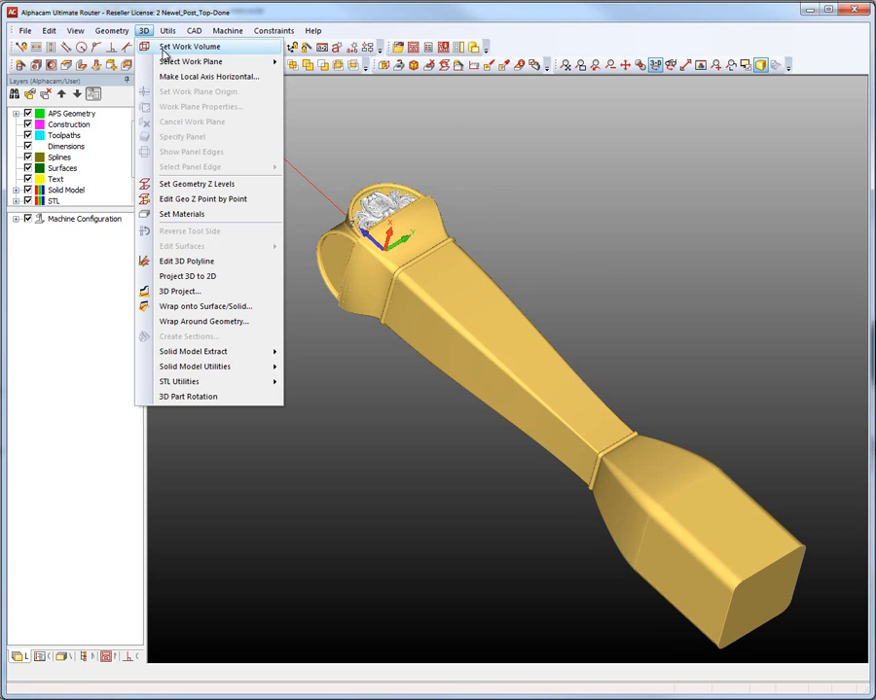
pyautogui.click(175, 76)
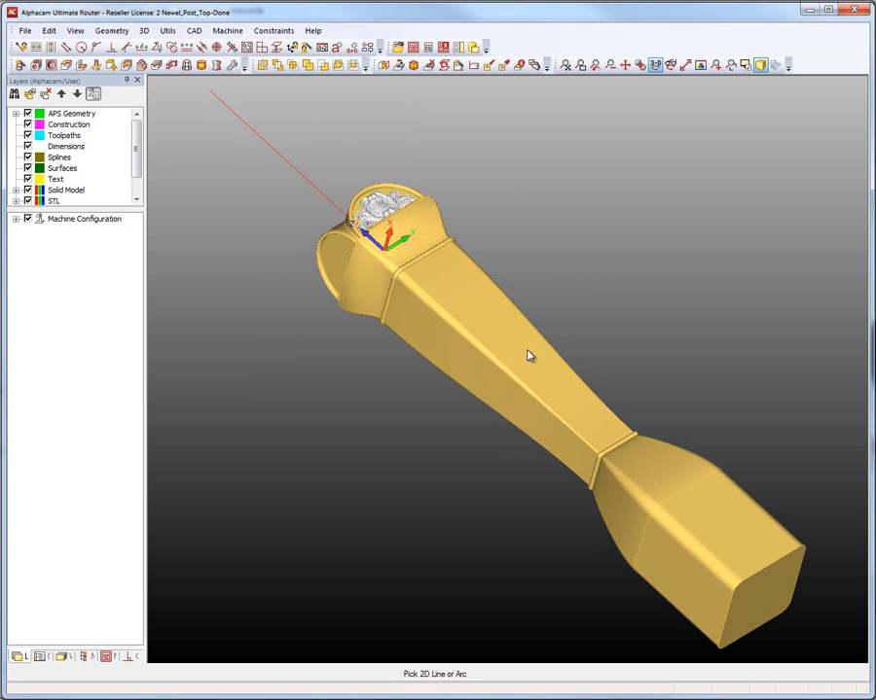
pyautogui.click(617, 429)
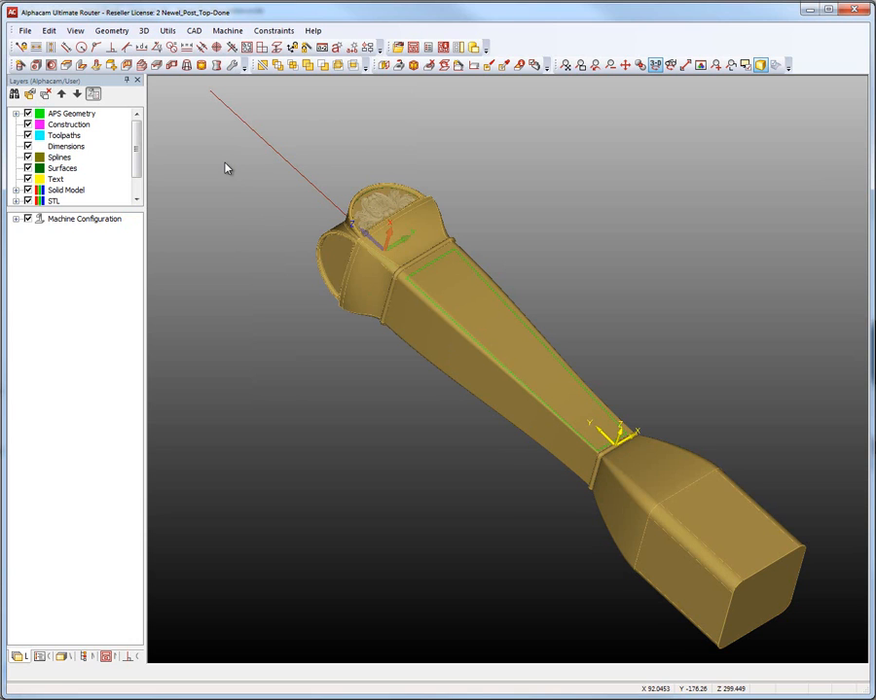
# - Export the tapered panel outline together with the newel post solid to Aspire
pyautogui.click(22, 31)
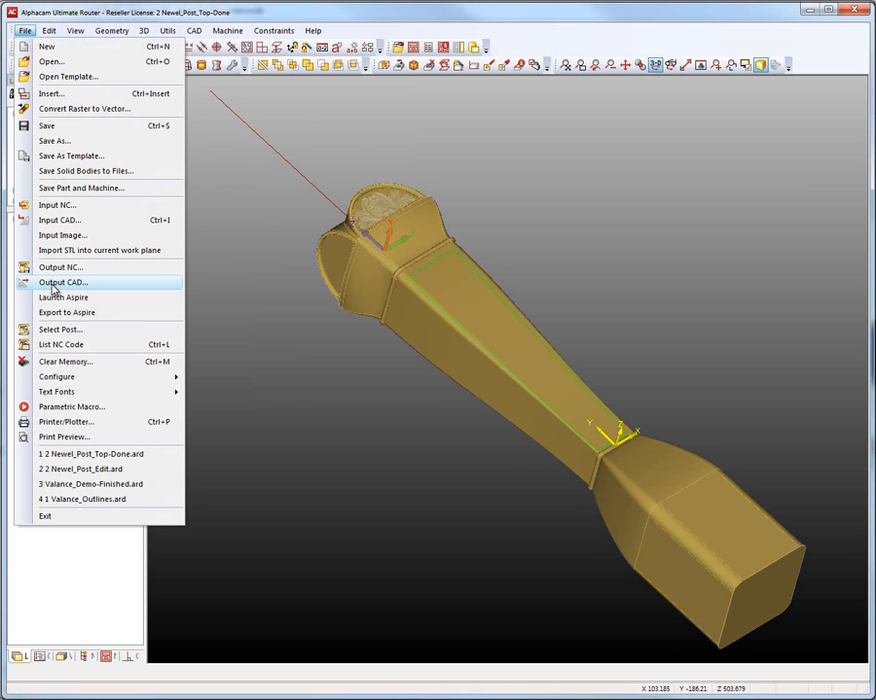
pyautogui.click(66, 312)
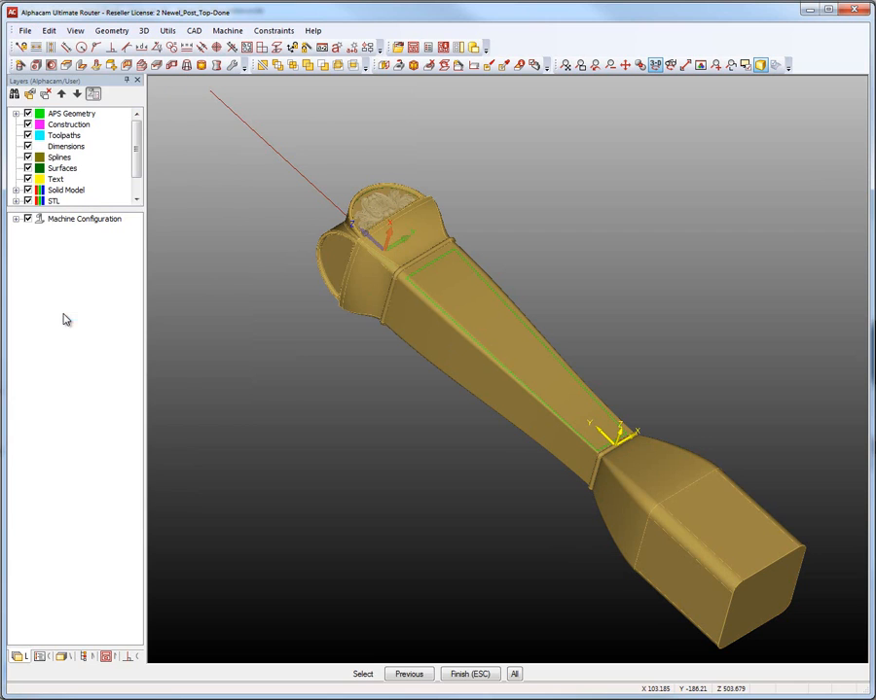
pyautogui.click(526, 392)
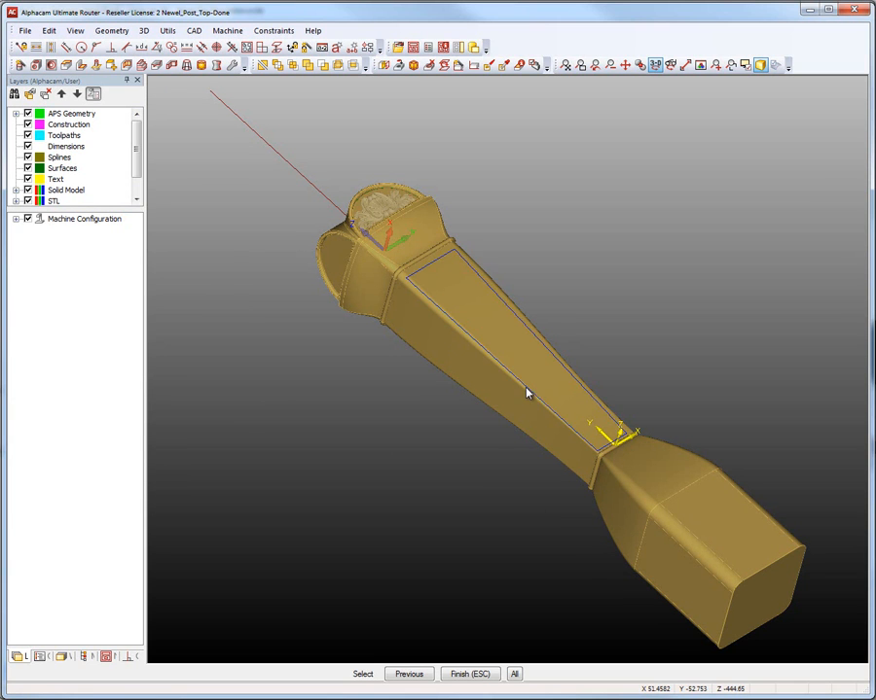
pyautogui.click(664, 466)
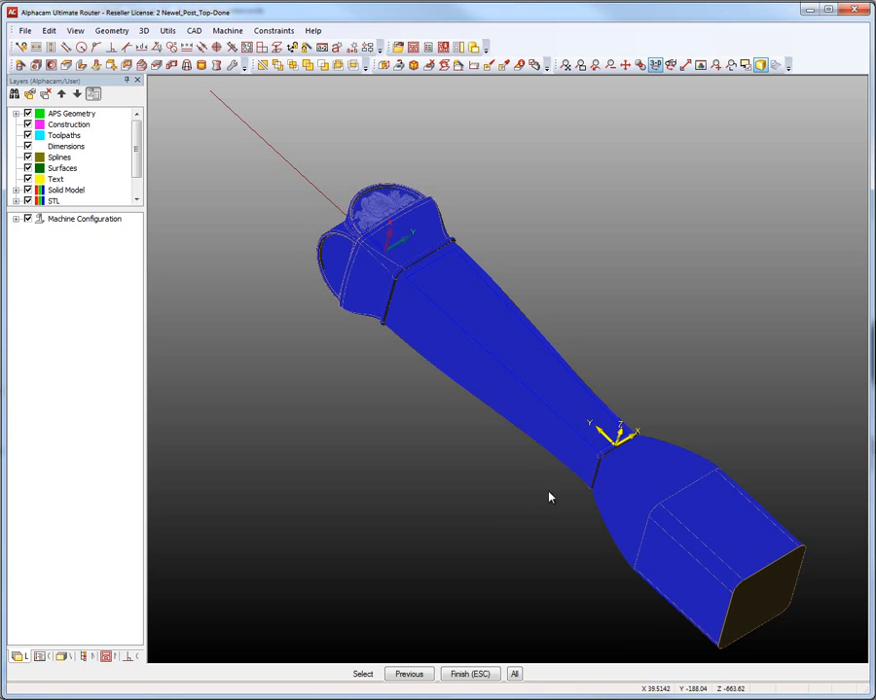
pyautogui.press('Escape')
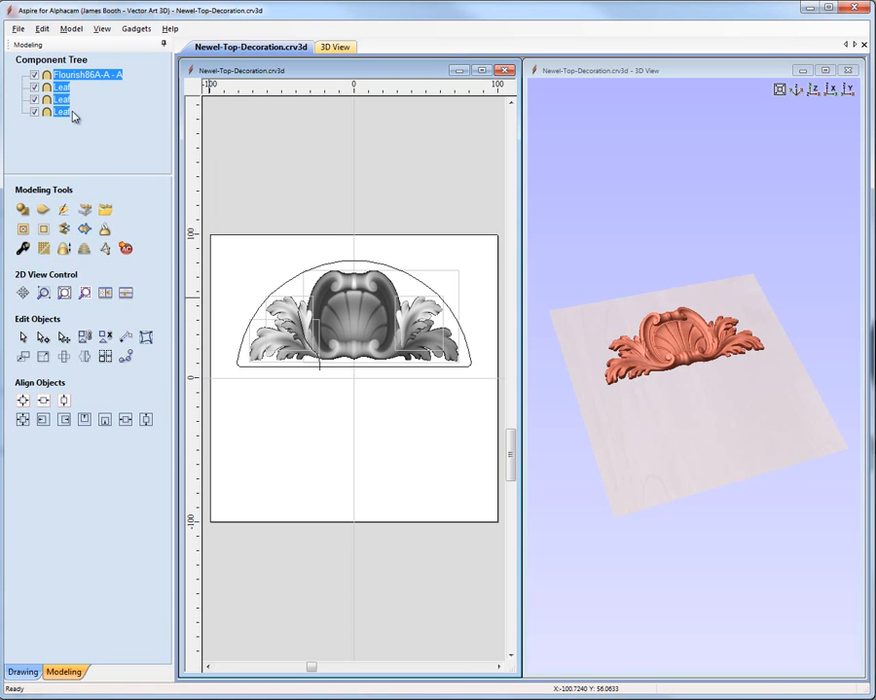
# - Set up a new Aspire job 200 mm wide and 1500 mm high with Very High (7 x Slower) modeling resolution
pyautogui.click(18, 29)
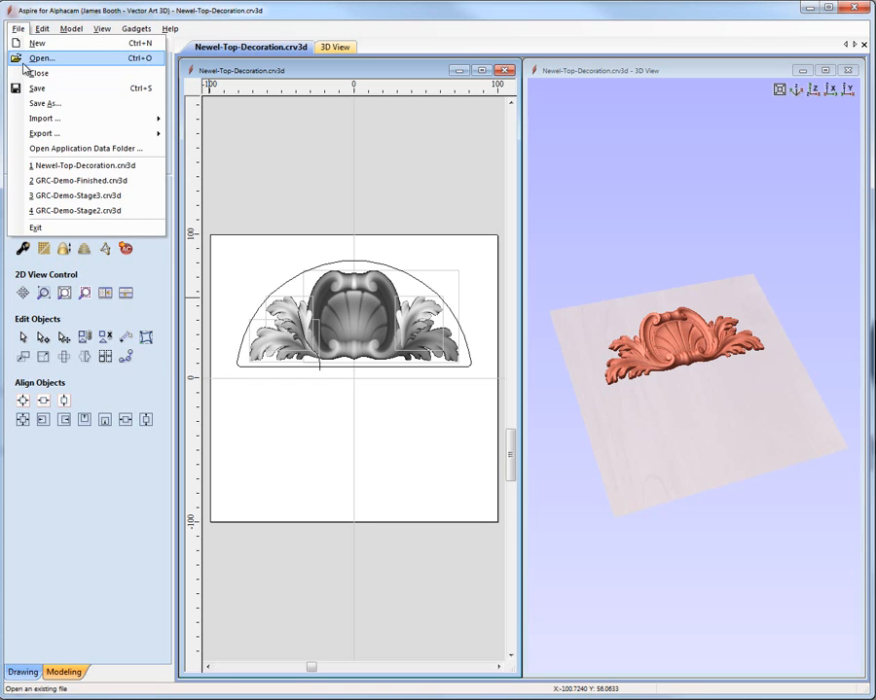
pyautogui.press('Escape')
pyautogui.doubleClick(109, 85)
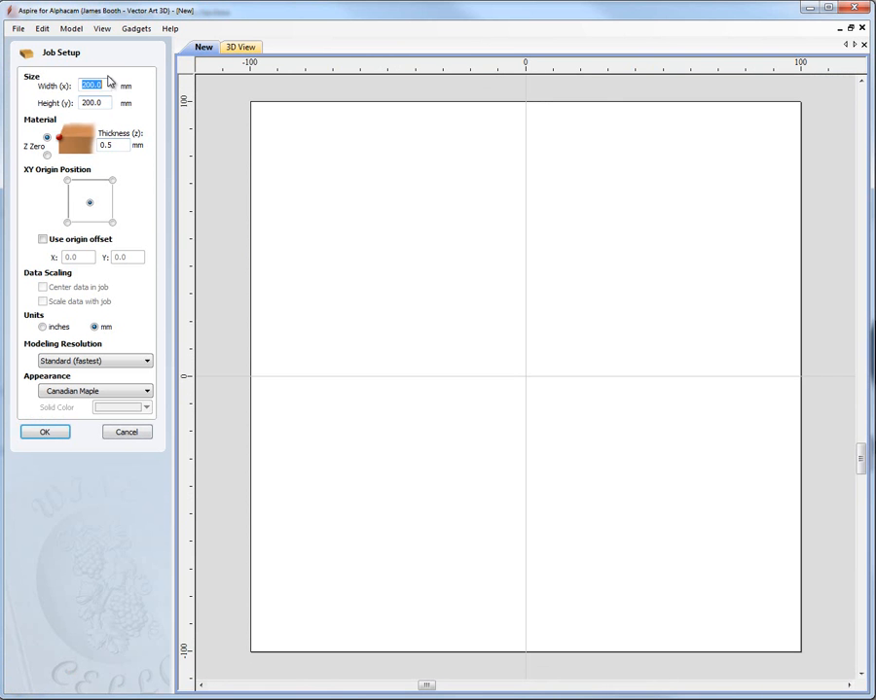
pyautogui.press('Tab')
pyautogui.write('1500')
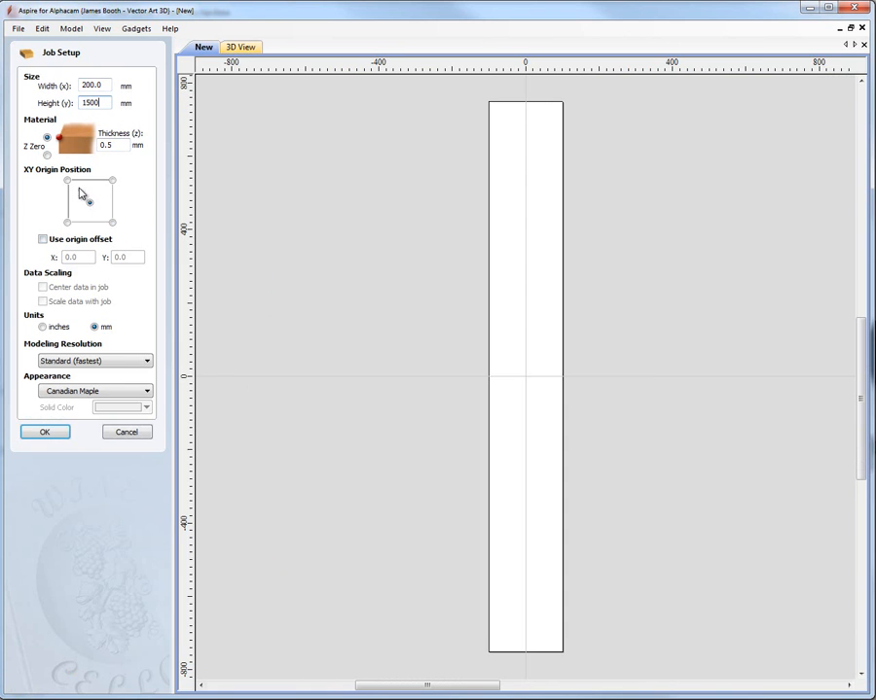
pyautogui.click(114, 361)
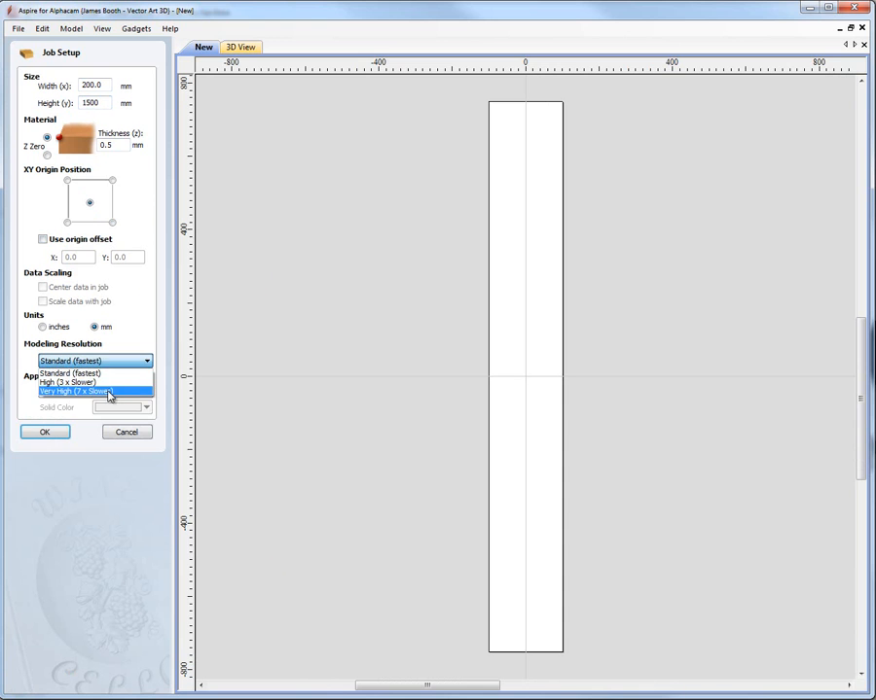
pyautogui.click(109, 392)
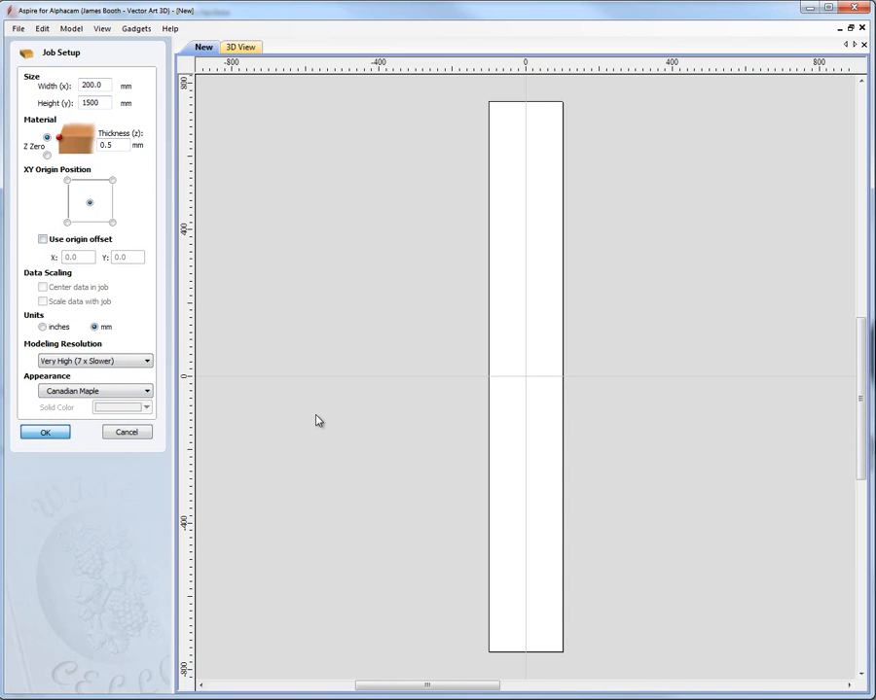
pyautogui.press('Return')
# - Tile the 2D and 3D windows vertically and paste the exported newel post and panel outline into the job
pyautogui.click(101, 28)
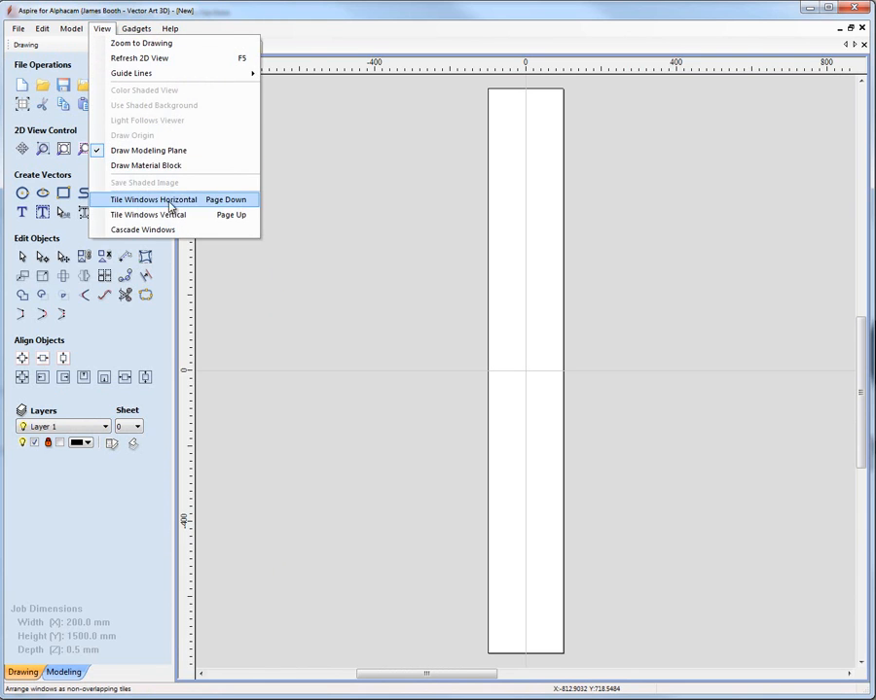
pyautogui.click(173, 215)
pyautogui.rightClick(394, 309)
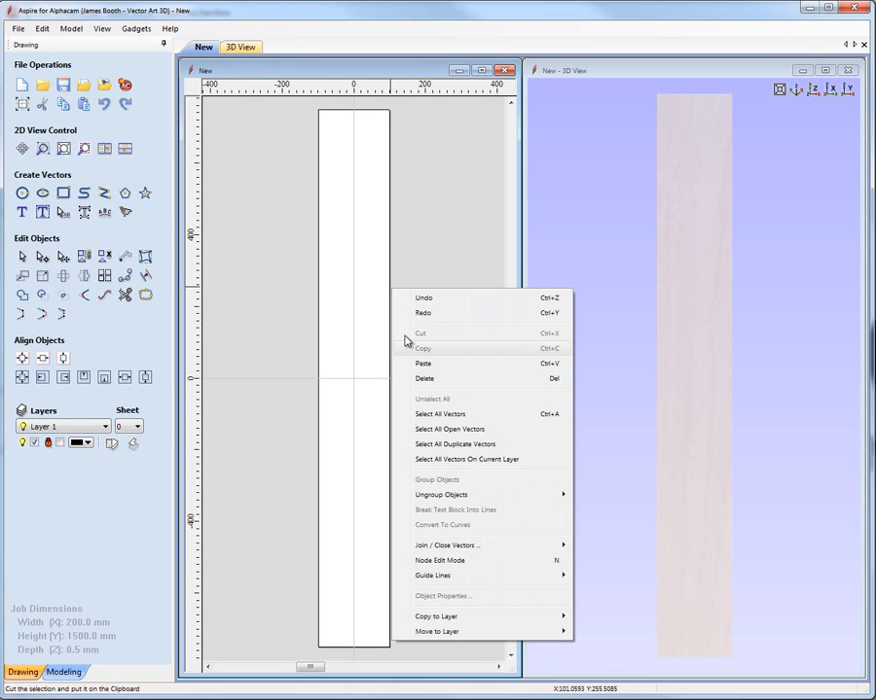
pyautogui.click(423, 362)
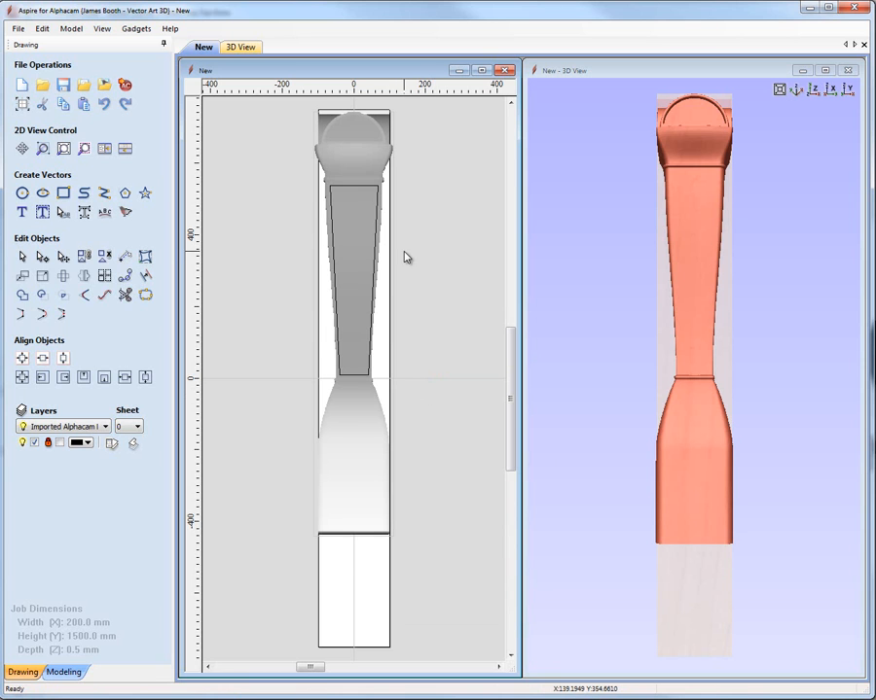
pyautogui.click(433, 276)
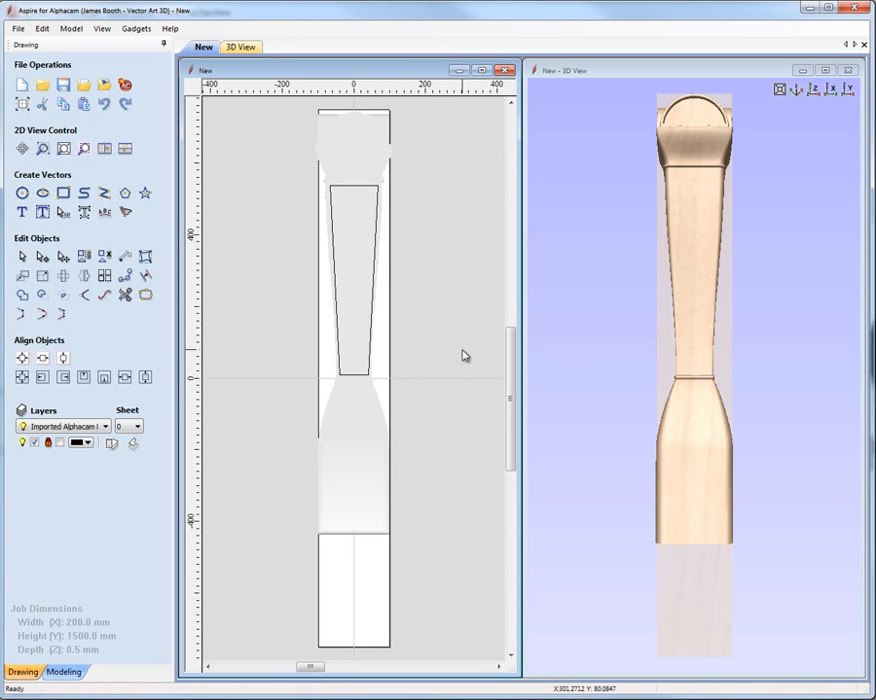
pyautogui.moveTo(717, 525); pyautogui.dragTo(676, 277)
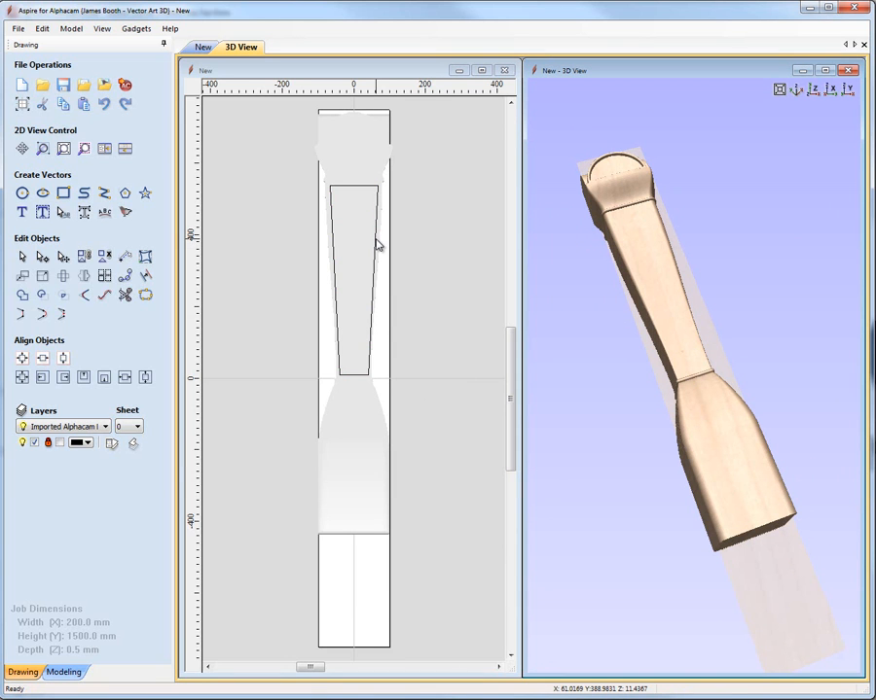
# - Hide the imported newel post component ExportStl-1 so only the tapered panel outline remains
pyautogui.click(62, 671)
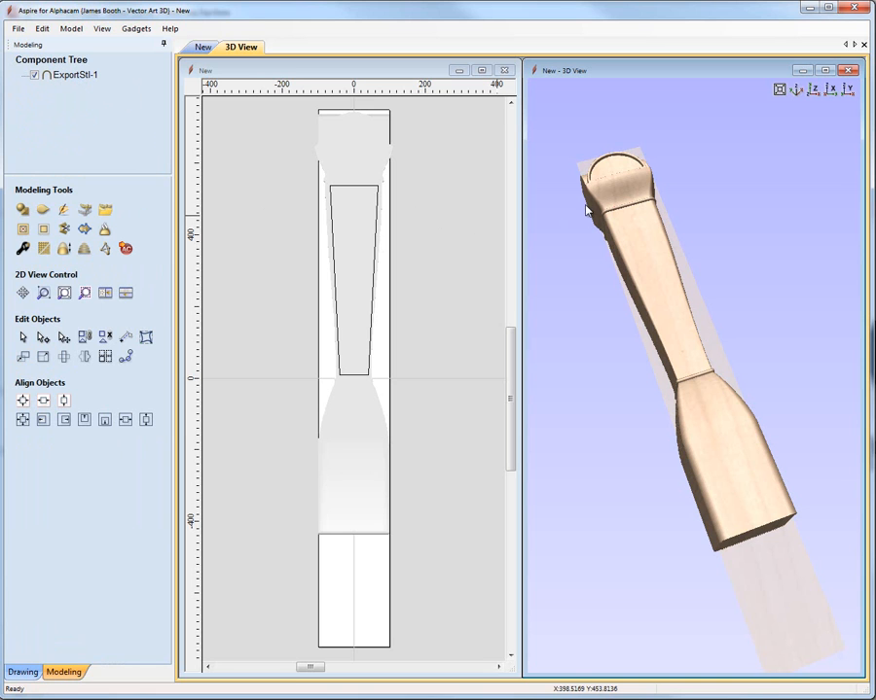
pyautogui.moveTo(641, 293); pyautogui.dragTo(694, 268)
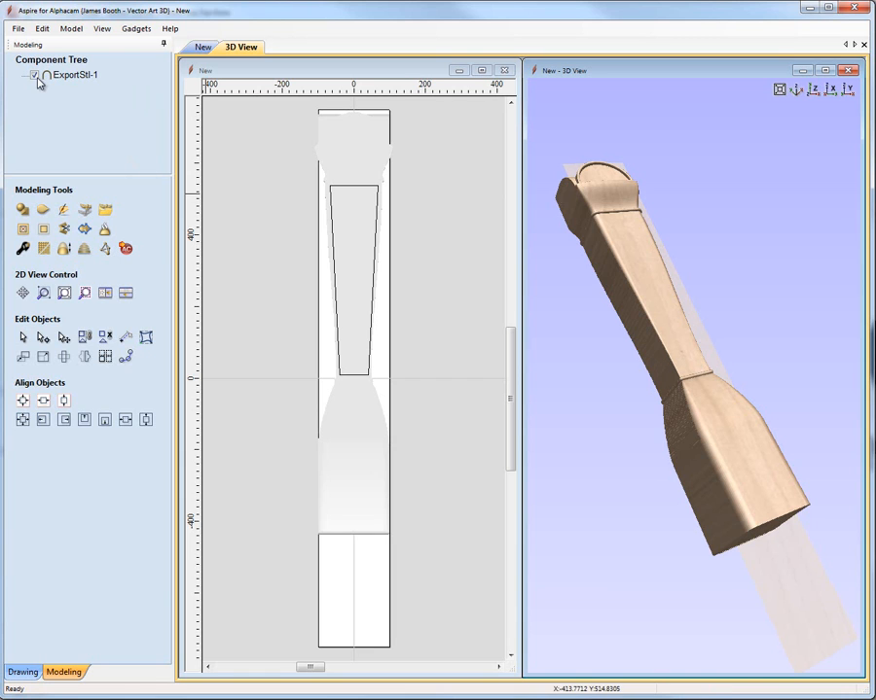
pyautogui.click(35, 75)
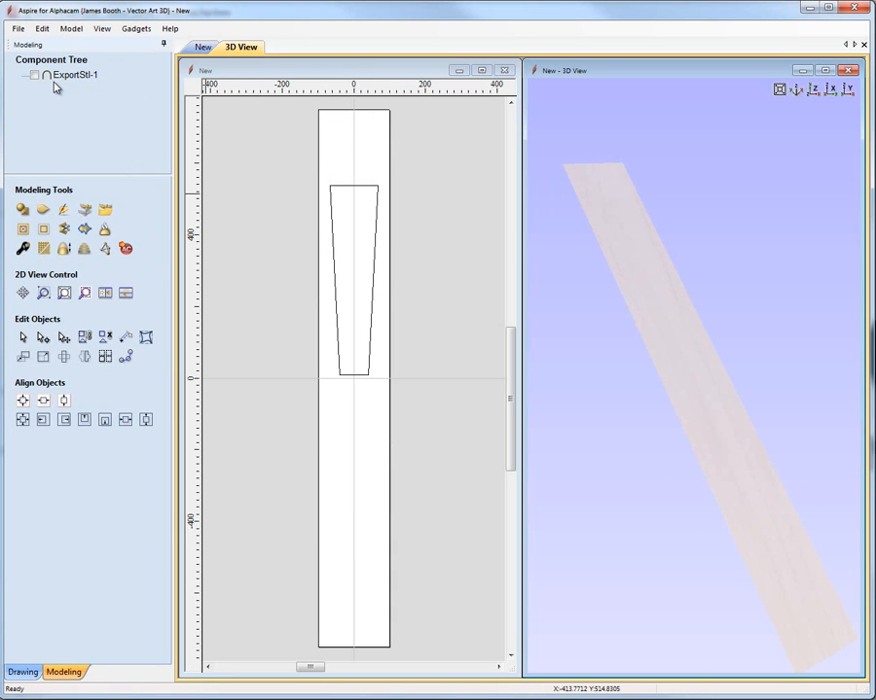
pyautogui.click(358, 257)
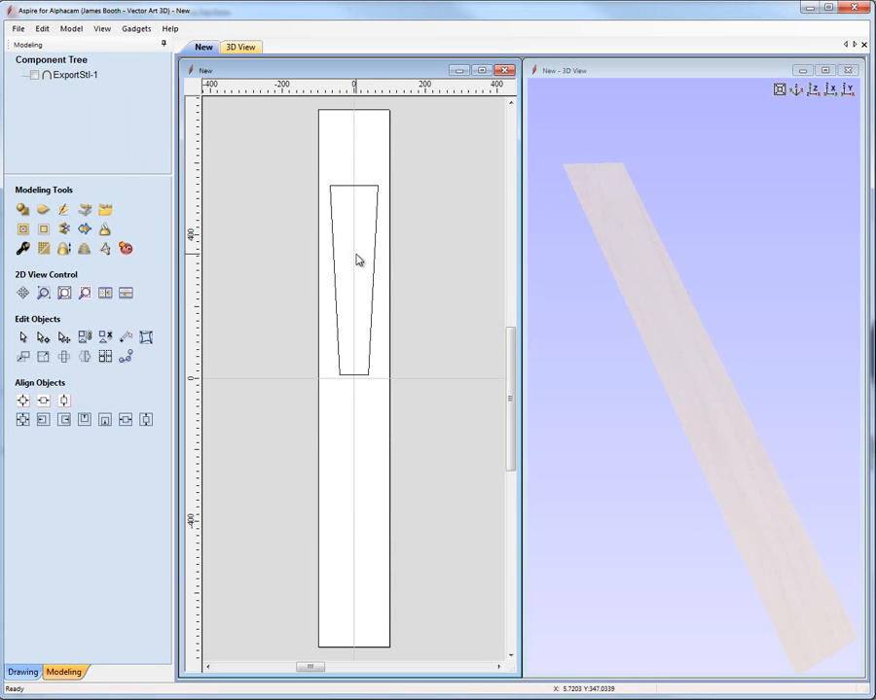
pyautogui.scroll(4, 348, 244)
pyautogui.scroll(-2, 348, 244)
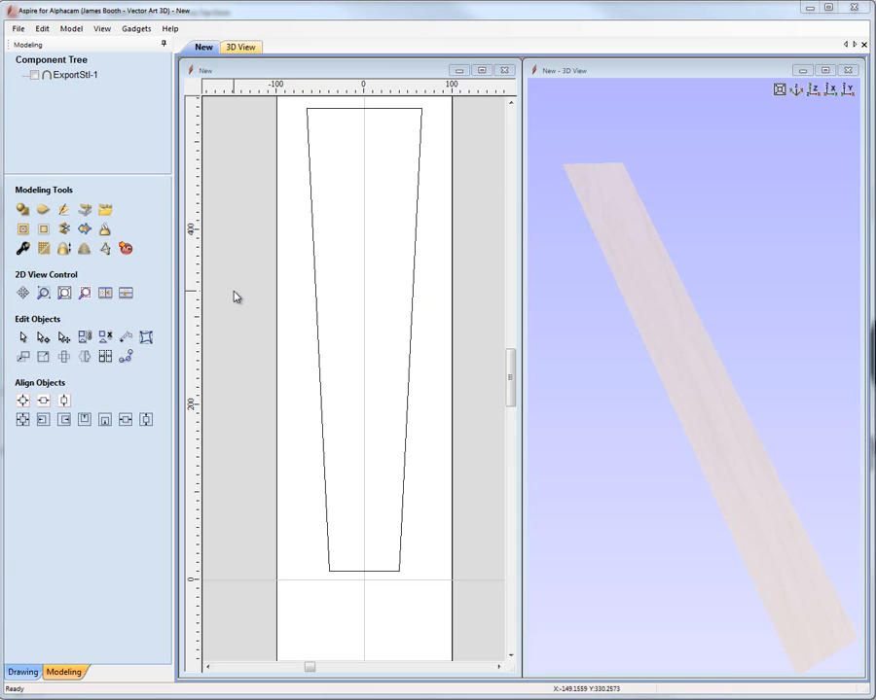
# - Import the Grapes-A 3D component and align its top with the upper edge of the tapered panel outline
pyautogui.click(139, 206)
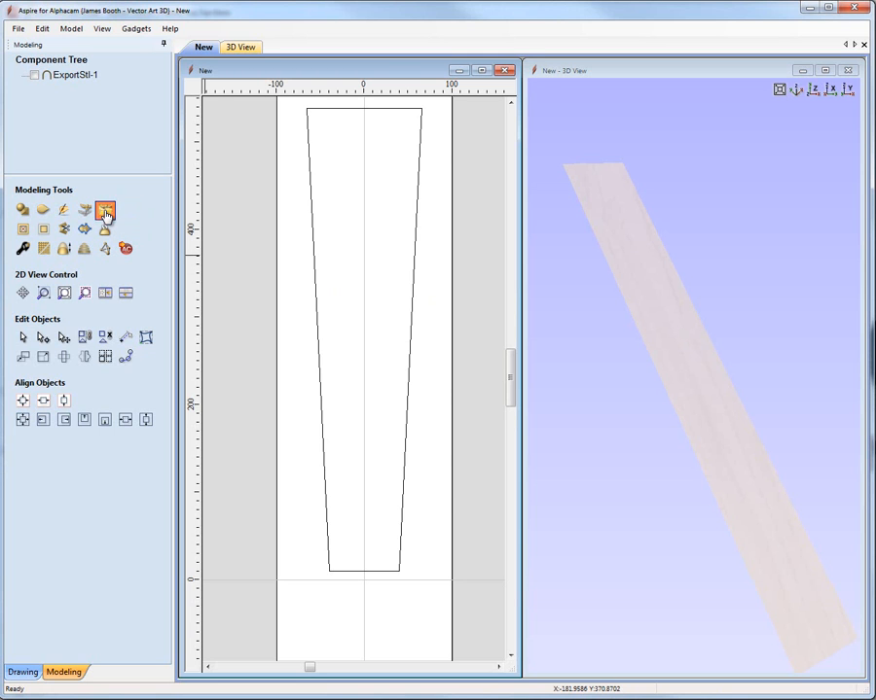
pyautogui.click(107, 215)
pyautogui.click(571, 315)
pyautogui.click(597, 459)
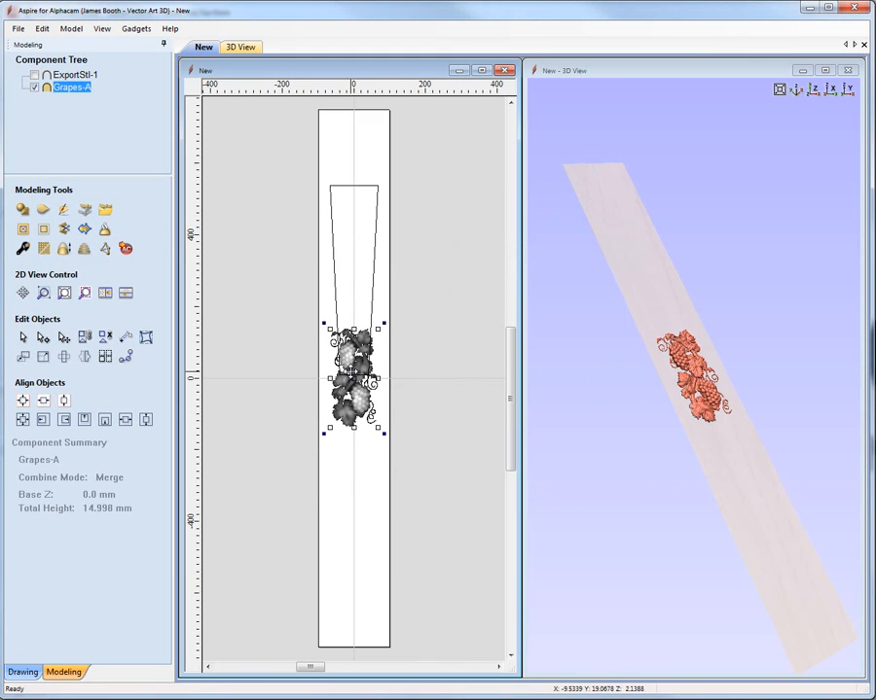
pyautogui.keyDown('shift'); pyautogui.click(358, 186); pyautogui.keyUp('shift')
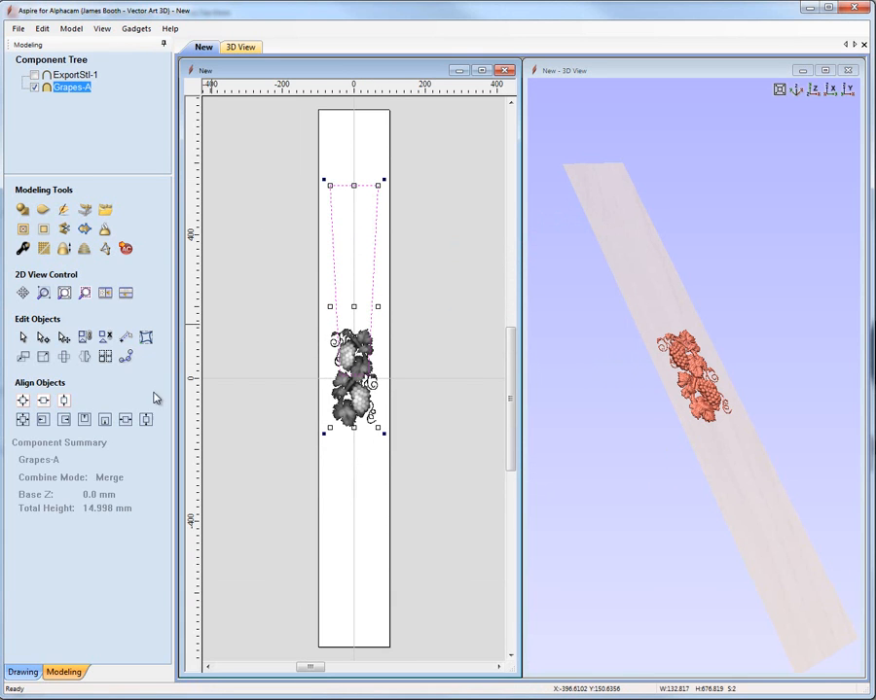
pyautogui.click(85, 421)
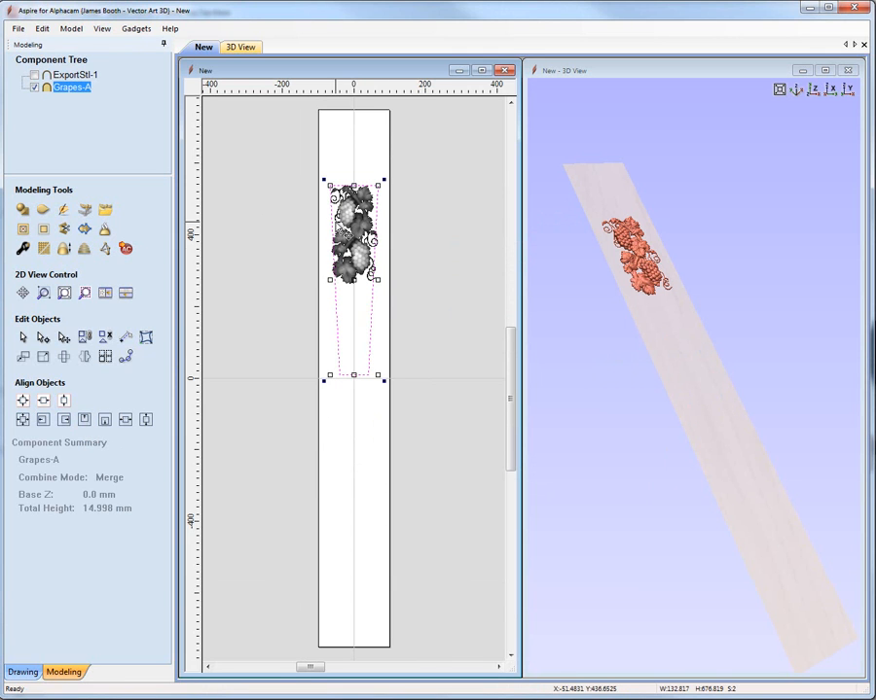
# - Create a Bounding Box distortion envelope around the Grapes-A component alone, leaving the panel outline out of the selection
pyautogui.scroll(4, 346, 235)
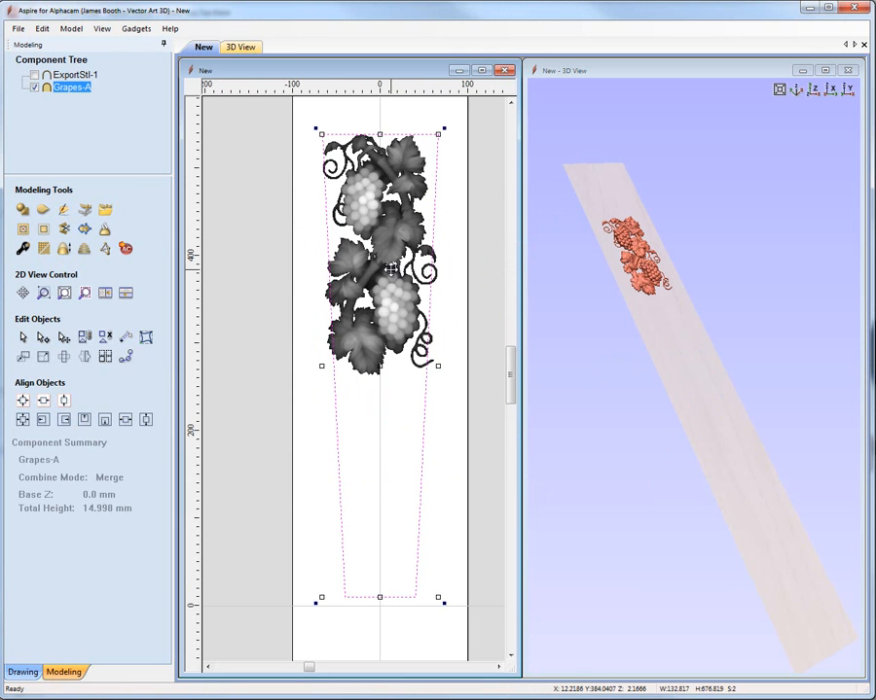
pyautogui.click(449, 280)
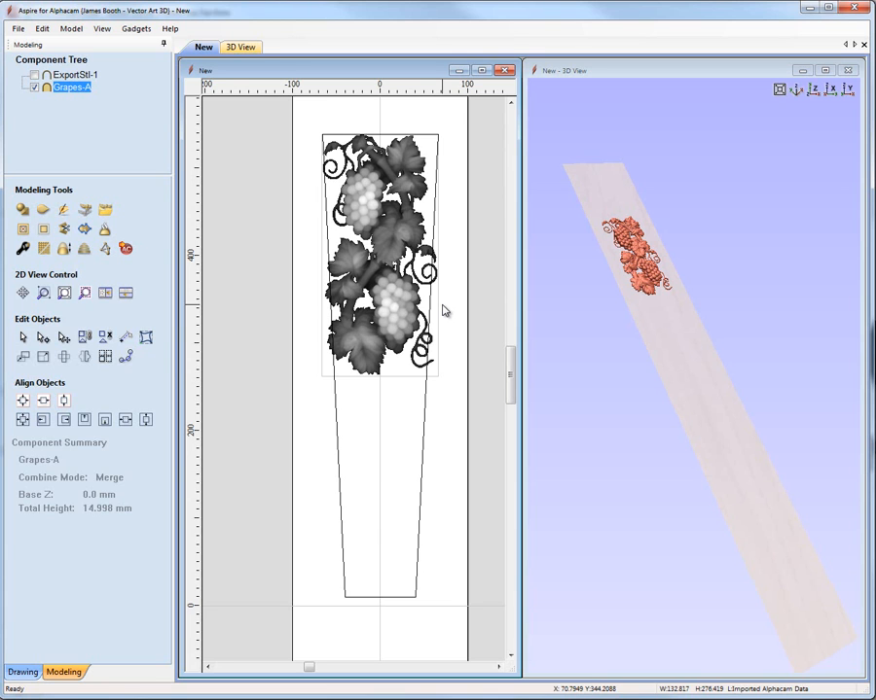
pyautogui.click(146, 339)
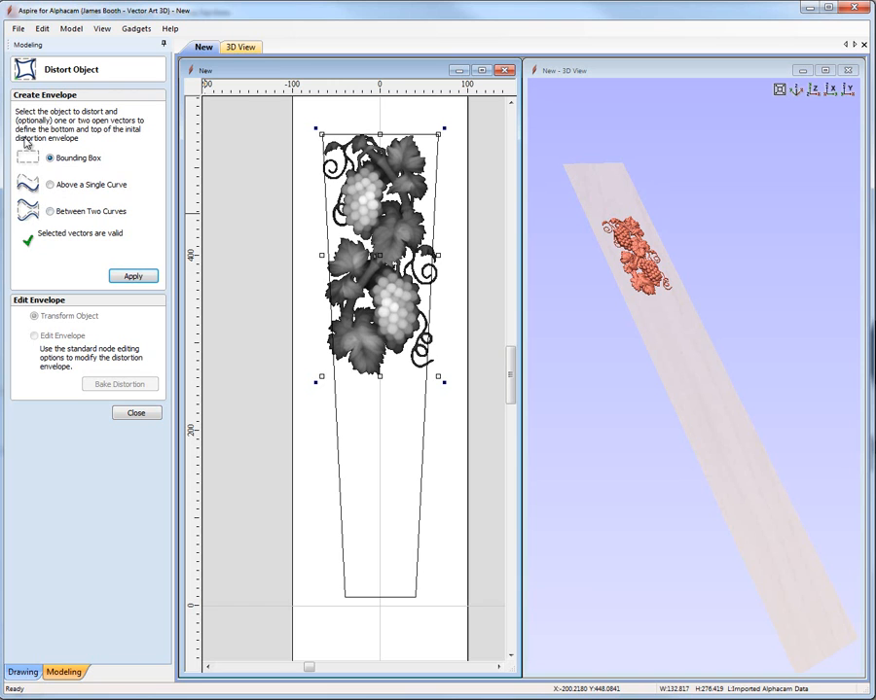
pyautogui.click(151, 275)
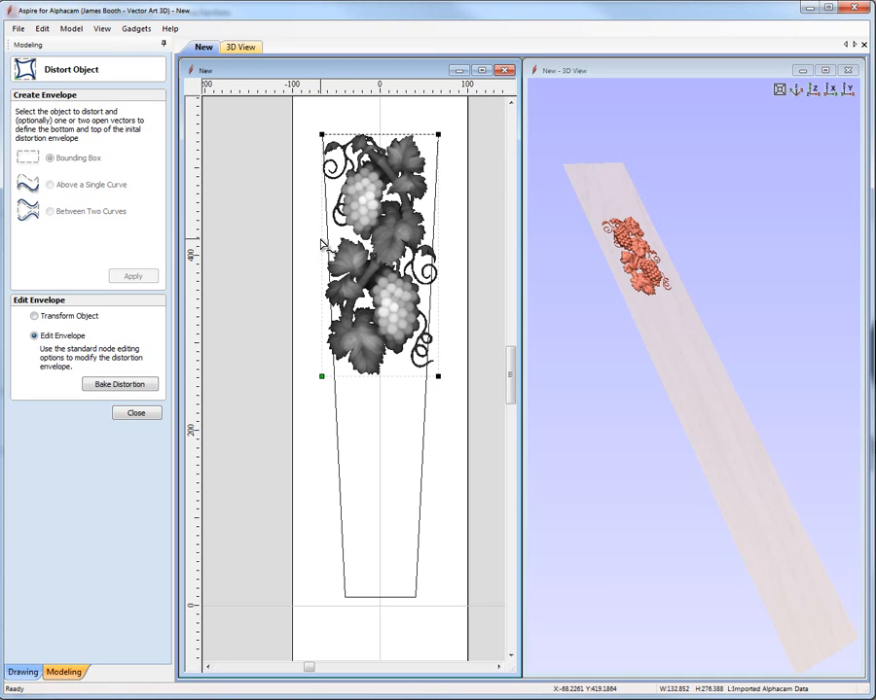
# - Try bending the left side of the grapes envelope inward as a curve, and convert that side back to a straight line
pyautogui.press('c')
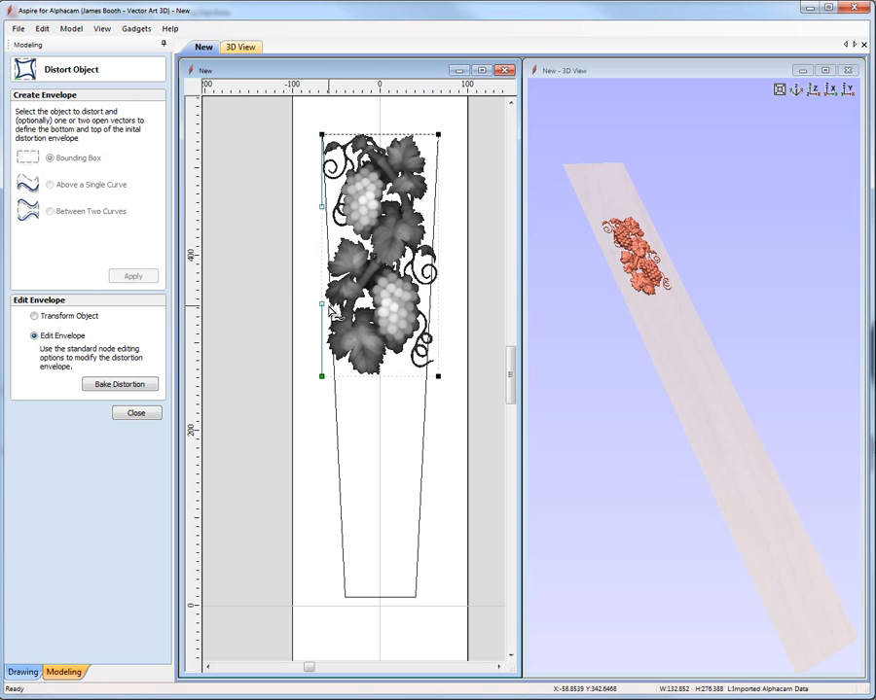
pyautogui.moveTo(300, 195); pyautogui.dragTo(422, 359)
pyautogui.moveTo(633, 255); pyautogui.dragTo(616, 214, button='right')
pyautogui.moveTo(616, 214); pyautogui.dragTo(713, 406, button='middle')
pyautogui.moveTo(713, 407); pyautogui.dragTo(715, 370, button='right')
pyautogui.moveTo(715, 374); pyautogui.dragTo(681, 409)
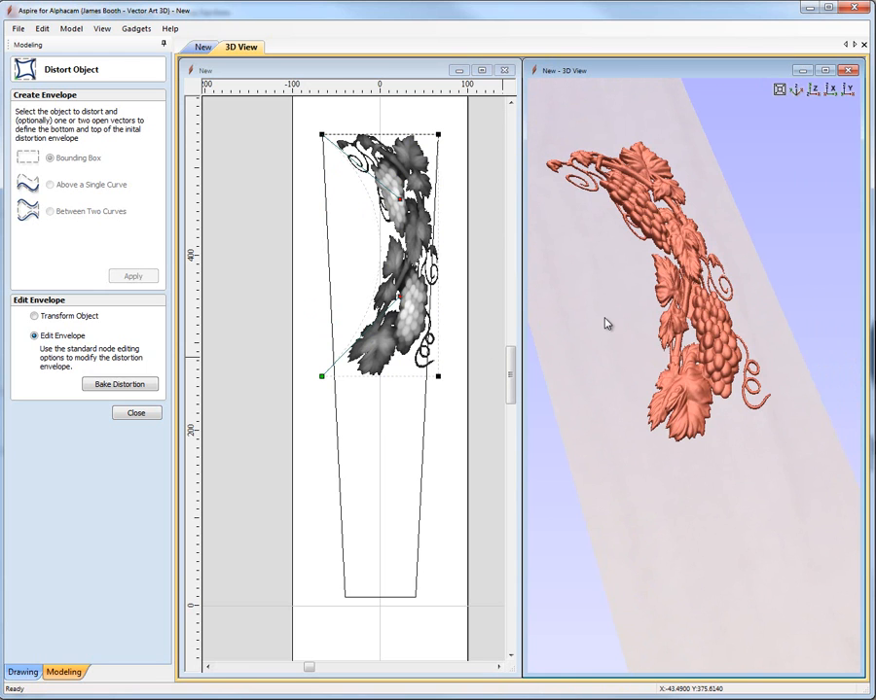
pyautogui.click(381, 252)
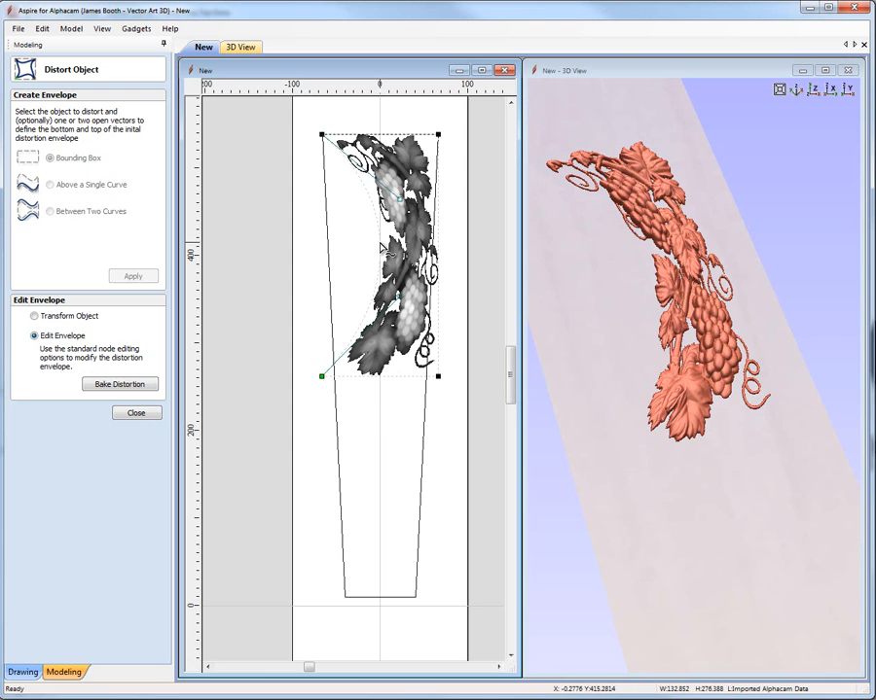
pyautogui.press('l')
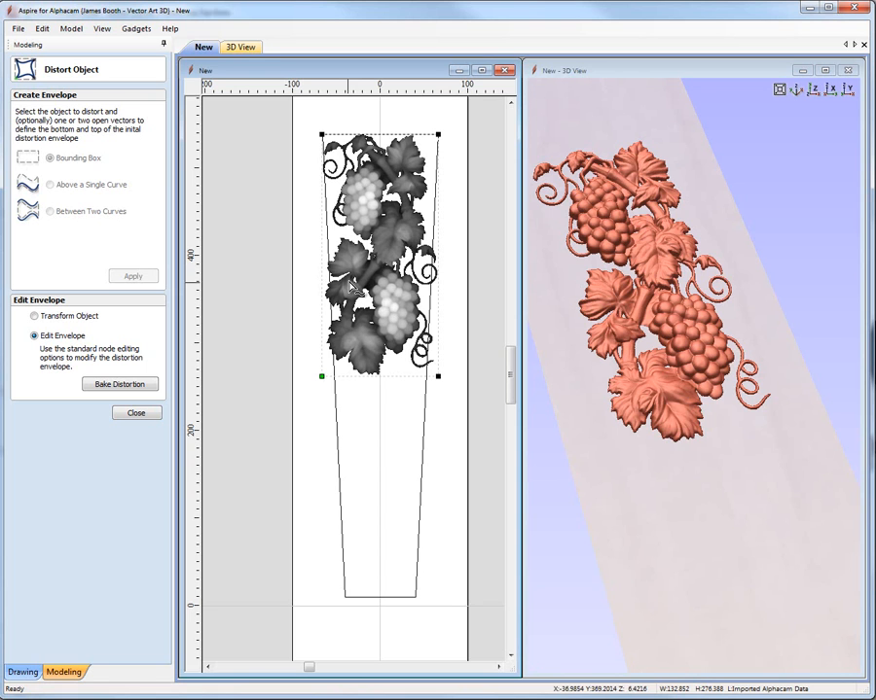
# - Taper the grapes component by moving both lower envelope corners onto the panel outline's sloping sides, and finish the distortion
pyautogui.click(323, 377)
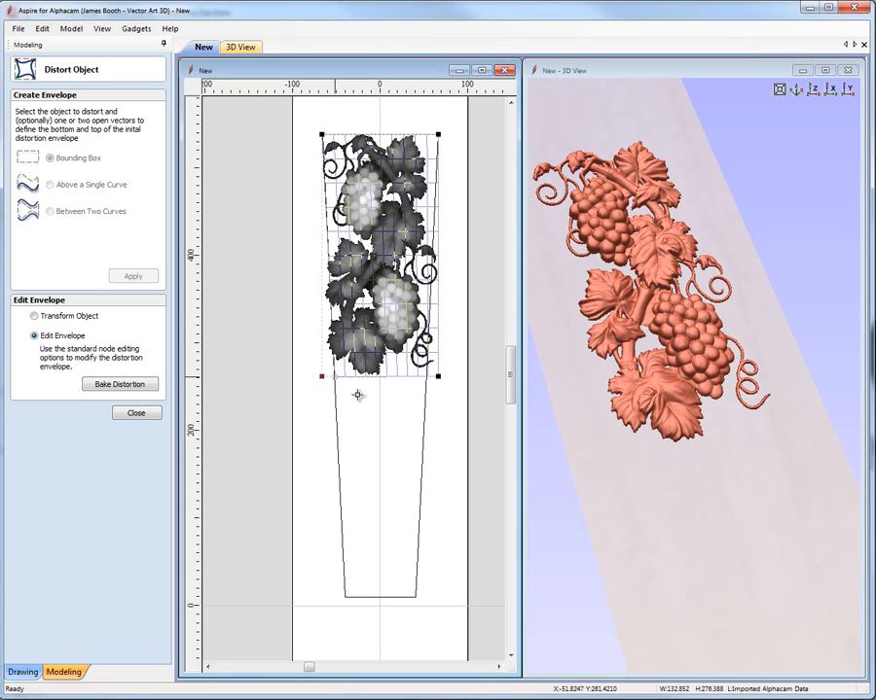
pyautogui.moveTo(444, 385); pyautogui.dragTo(427, 368)
pyautogui.click(438, 377)
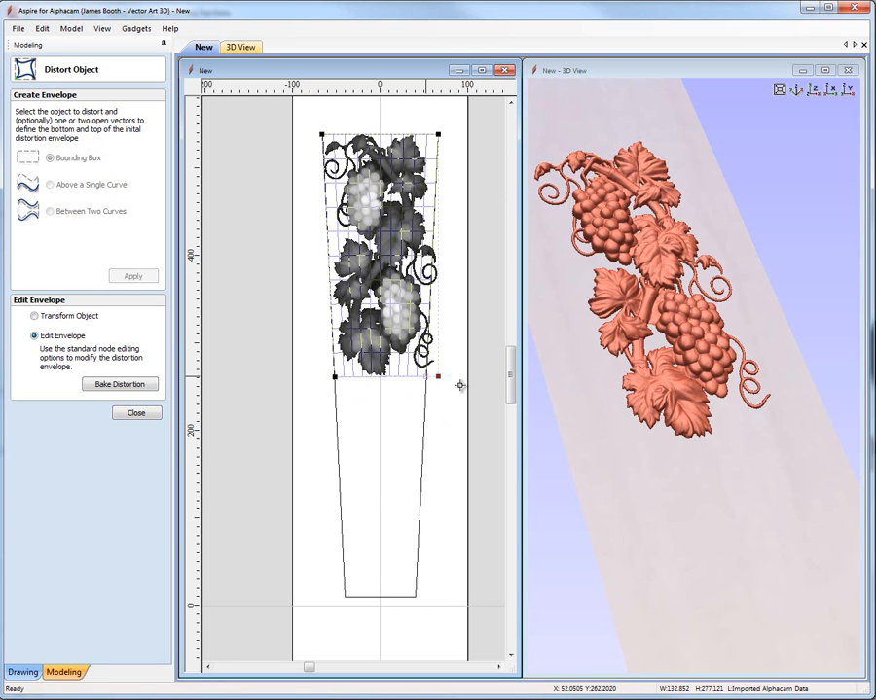
pyautogui.moveTo(738, 429)
pyautogui.mouseDown()
pyautogui.moveTo(717, 466)
pyautogui.moveTo(721, 431)
pyautogui.mouseUp()
pyautogui.moveTo(747, 228); pyautogui.dragTo(677, 242, button='middle')
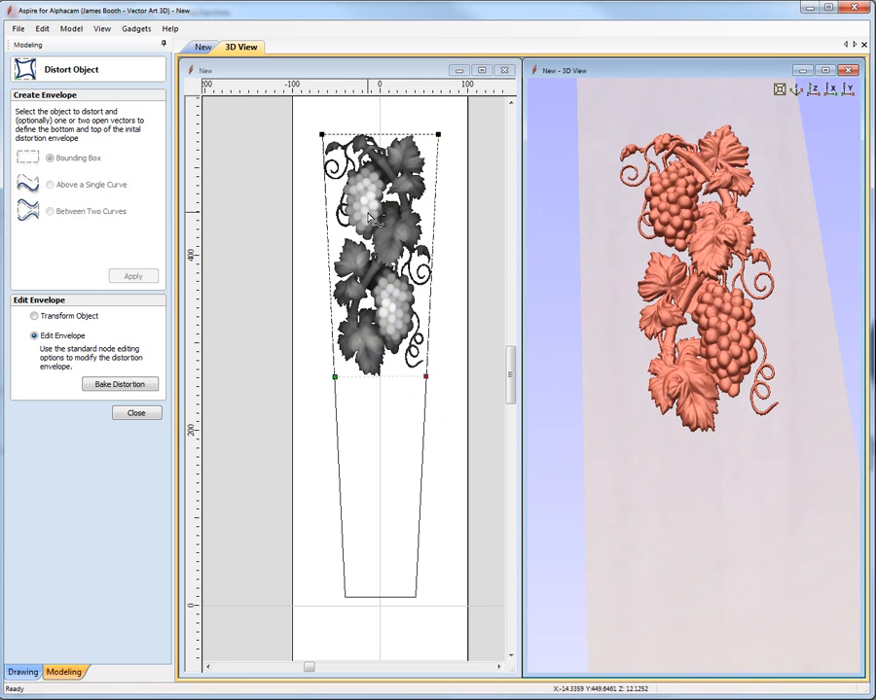
pyautogui.click(137, 412)
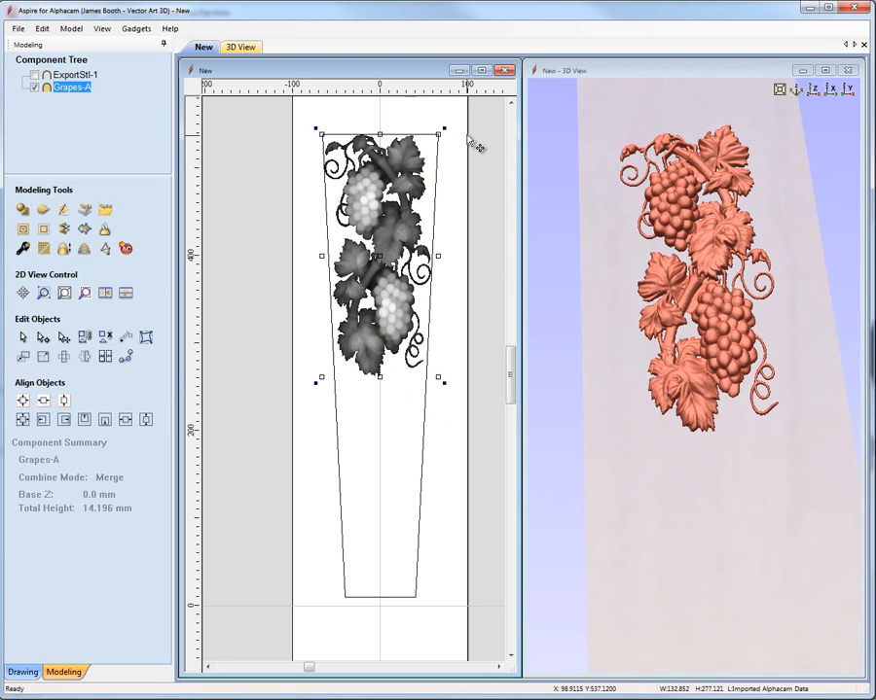
# - Scale the grapes component about its centre to about 128 x 266 mm and copy it straight down into the panel's lower half
pyautogui.moveTo(438, 134); pyautogui.dragTo(436, 138)
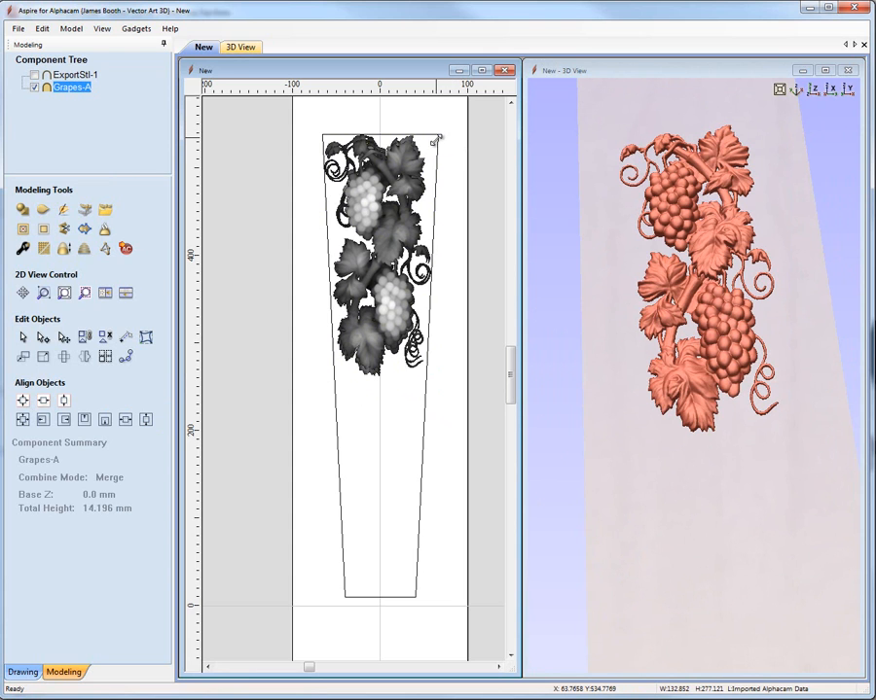
pyautogui.moveTo(475, 263); pyautogui.dragTo(475, 267)
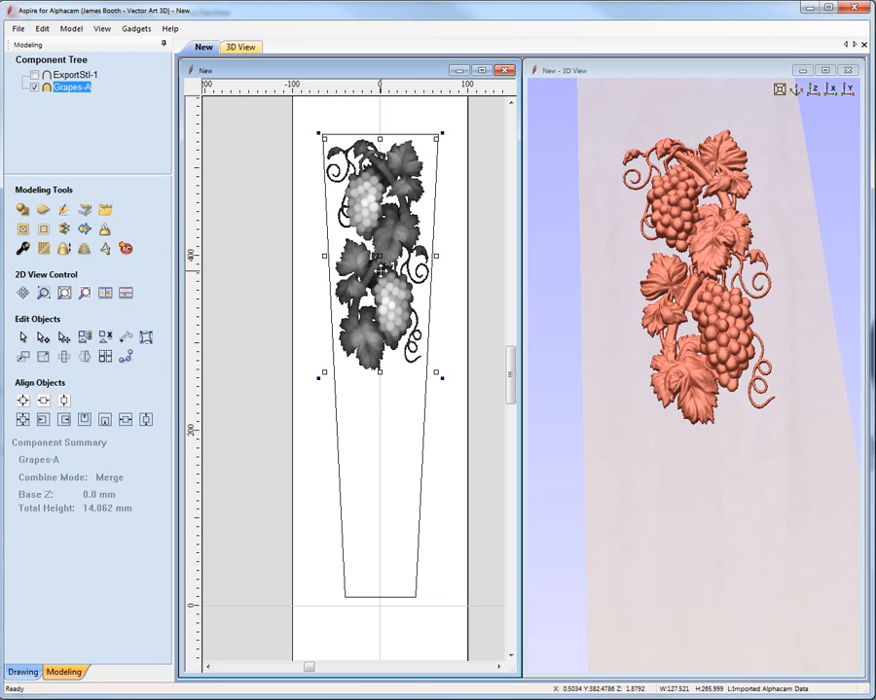
pyautogui.moveTo(380, 270); pyautogui.dragTo(402, 475)
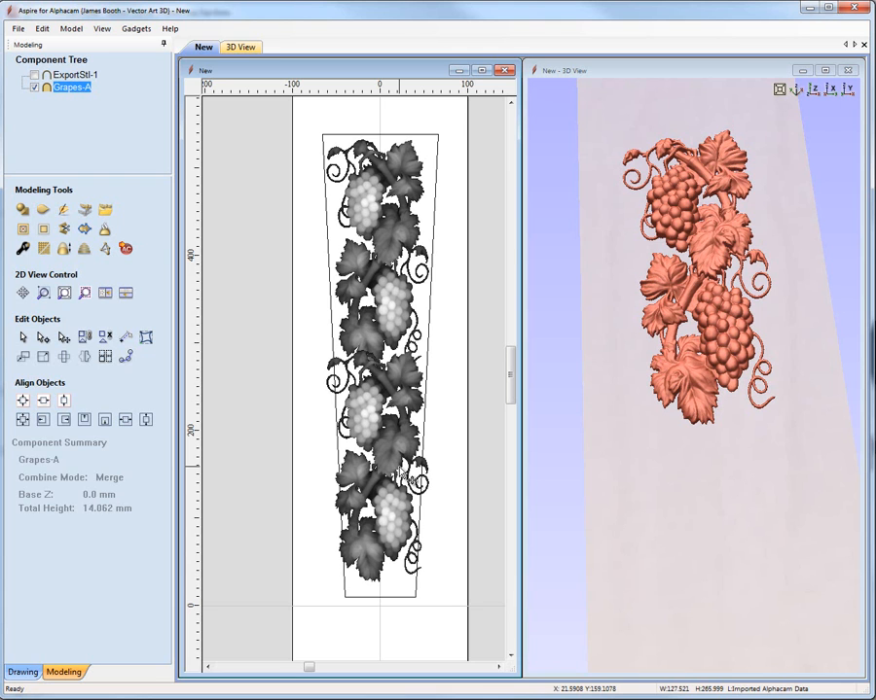
pyautogui.moveTo(402, 475); pyautogui.dragTo(400, 476)
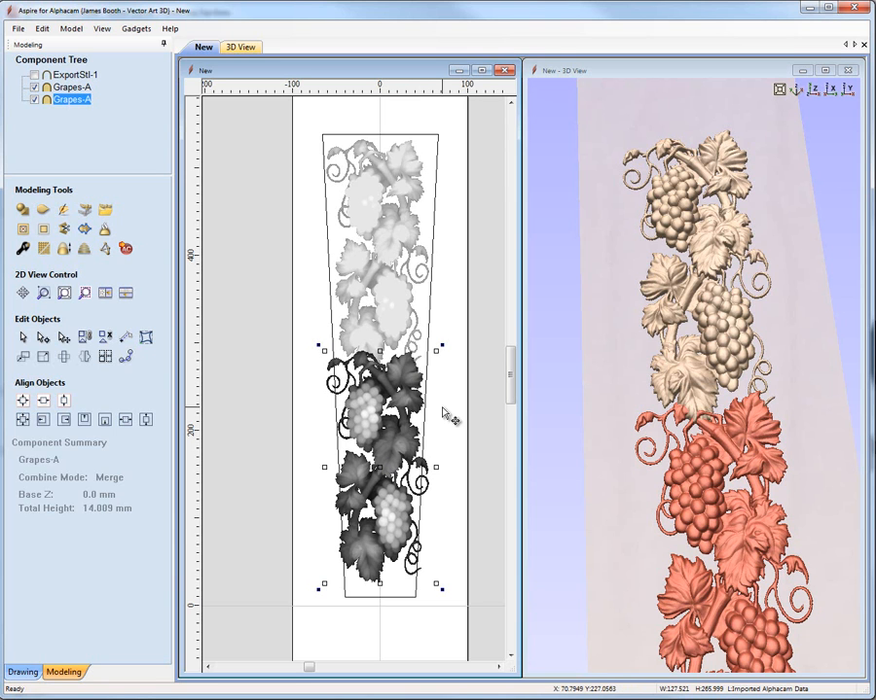
# - Edit the lower grapes copy's distortion envelope, moving its four corners inward to follow the sides of the tapered panel
pyautogui.click(146, 336)
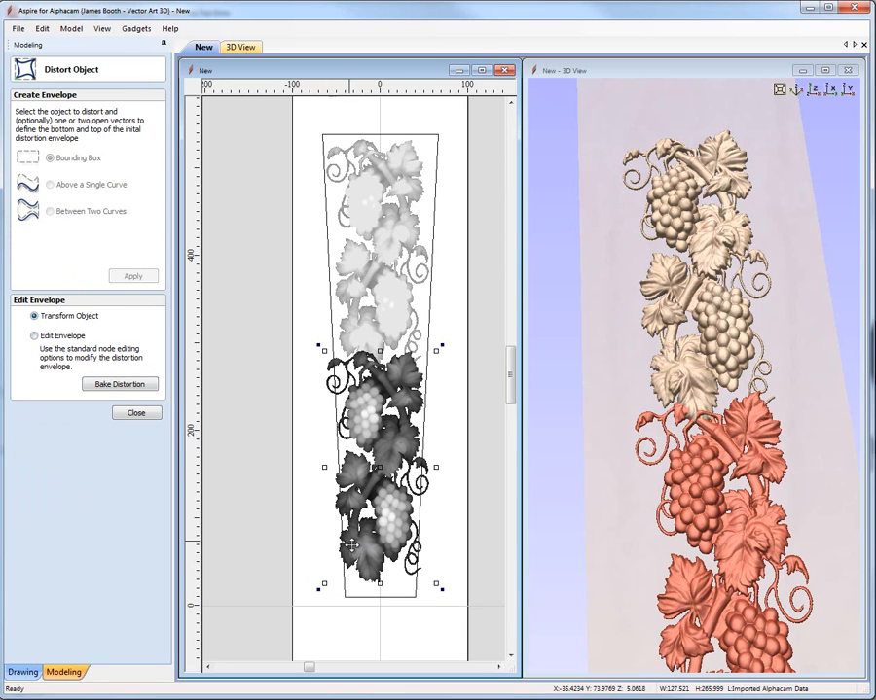
pyautogui.click(34, 336)
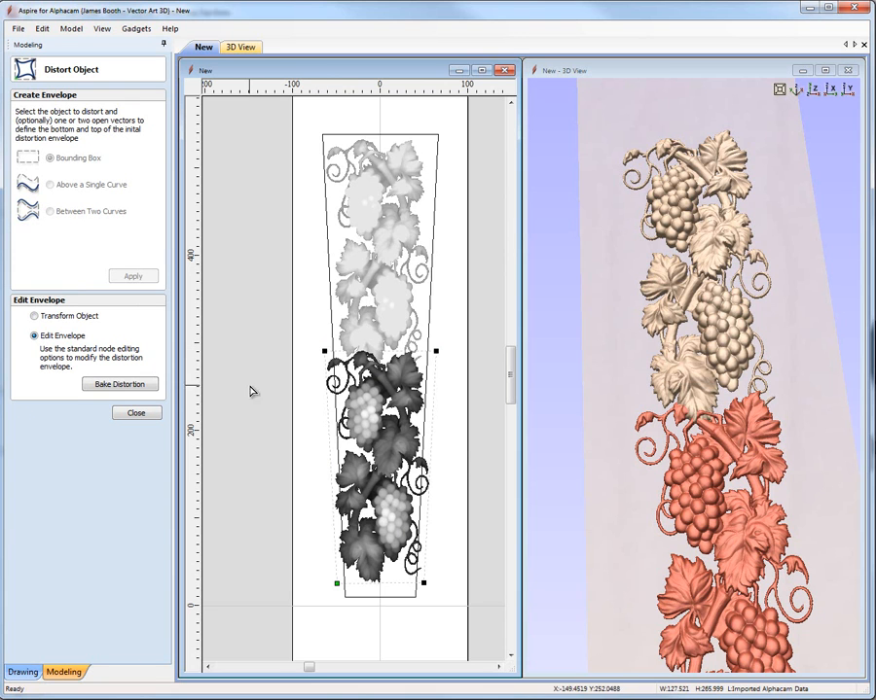
pyautogui.click(338, 584)
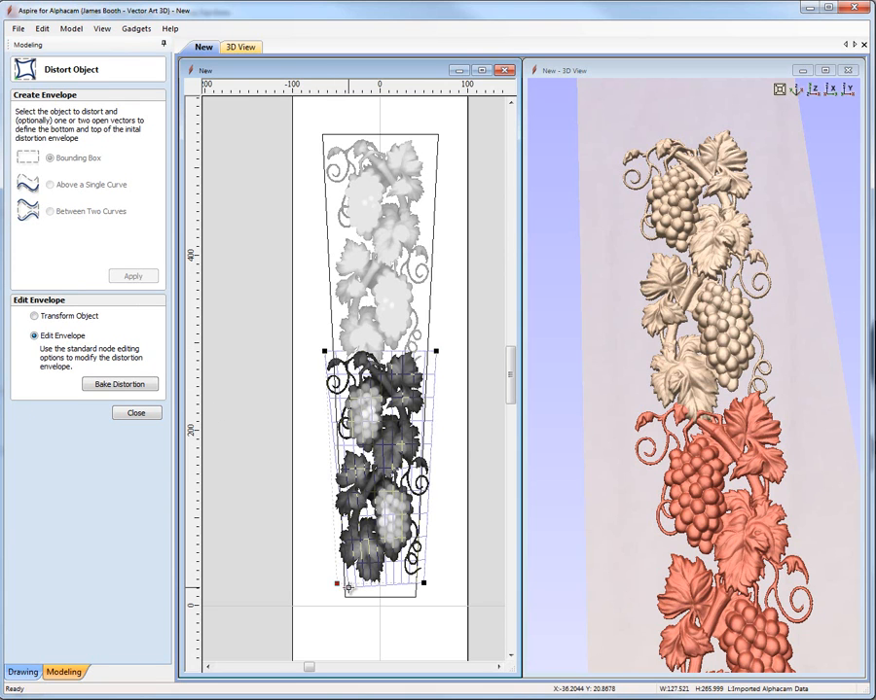
pyautogui.moveTo(424, 583); pyautogui.dragTo(413, 587)
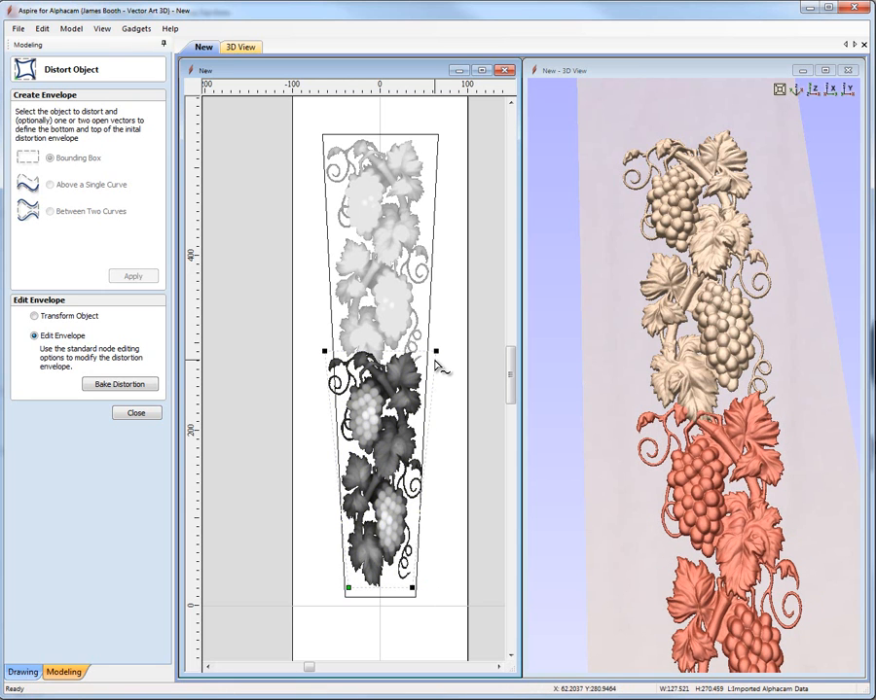
pyautogui.moveTo(435, 351); pyautogui.dragTo(425, 352)
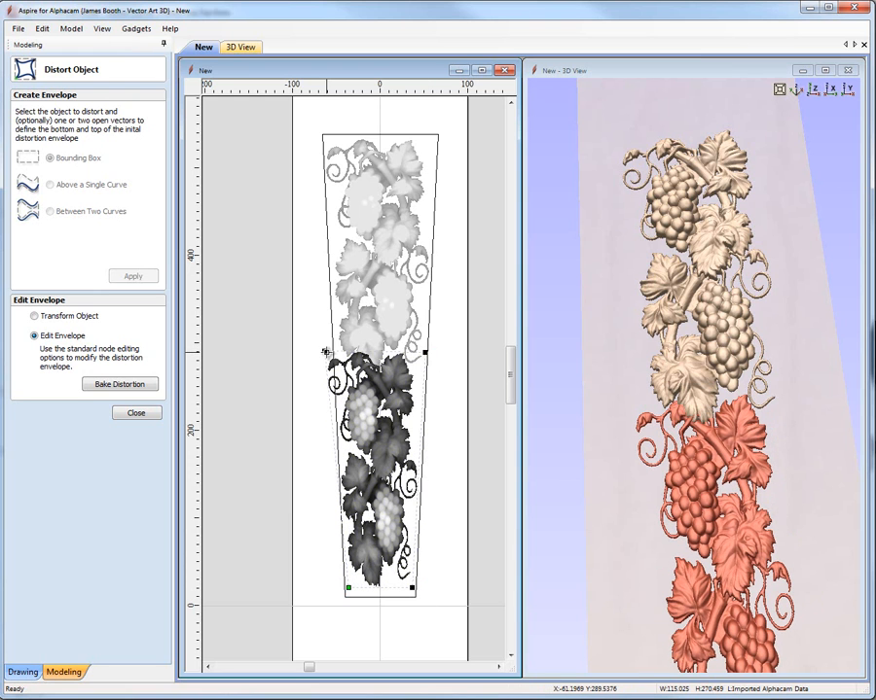
pyautogui.moveTo(325, 351); pyautogui.dragTo(334, 352)
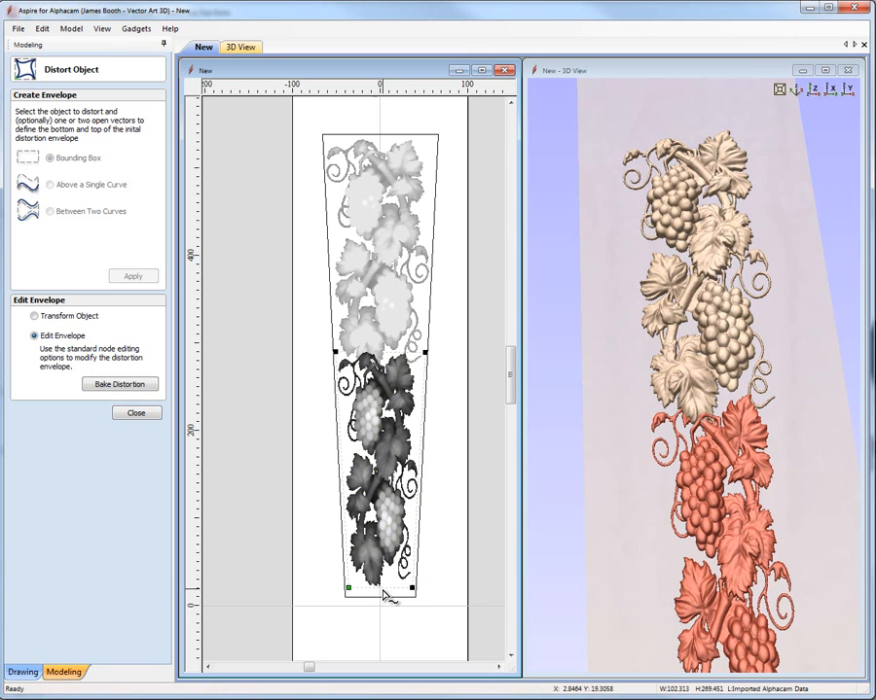
# - Shorten the lower grapes copy from its bottom end using Transform Object, and finish the distortion
pyautogui.click(34, 316)
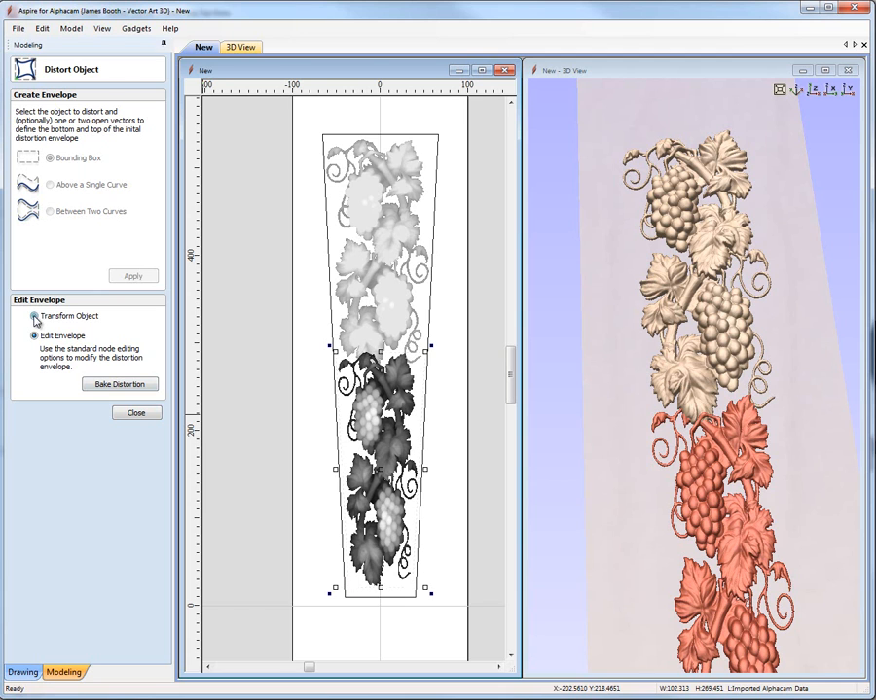
pyautogui.moveTo(378, 589); pyautogui.dragTo(383, 564)
pyautogui.moveTo(410, 611); pyautogui.dragTo(418, 618)
pyautogui.moveTo(647, 507); pyautogui.dragTo(639, 424, button='middle')
pyautogui.moveTo(758, 418); pyautogui.dragTo(722, 453)
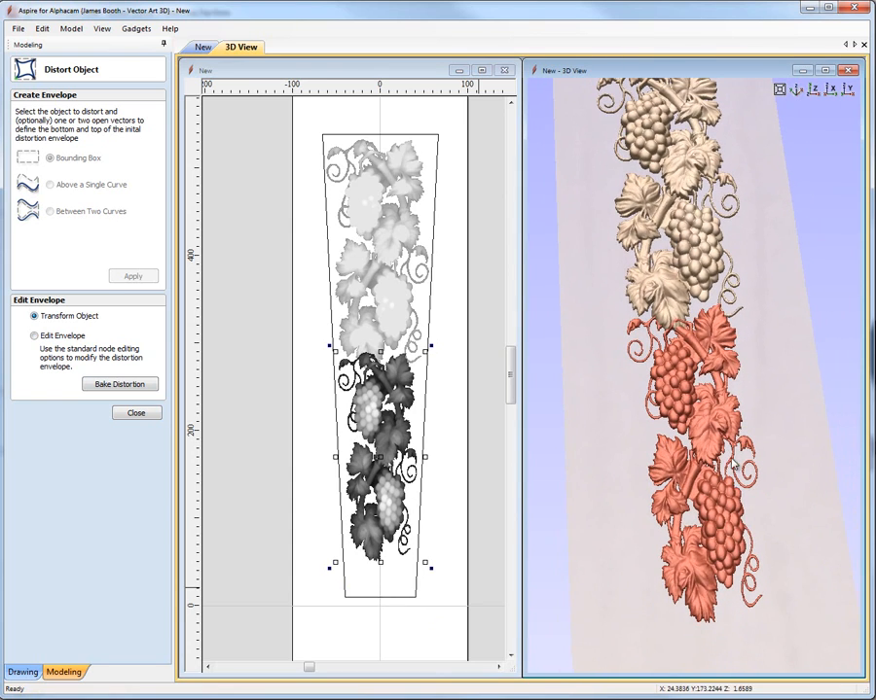
pyautogui.click(137, 413)
# - Try to centre both grapes components vertically within the tapered panel outline
pyautogui.hotkey('ctrl', 'a')
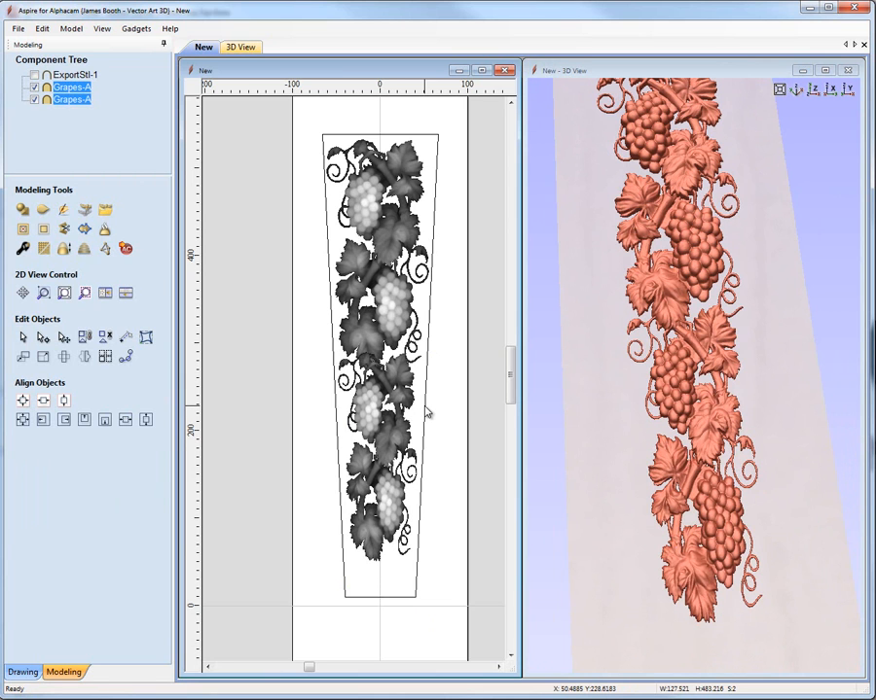
pyautogui.click(429, 419)
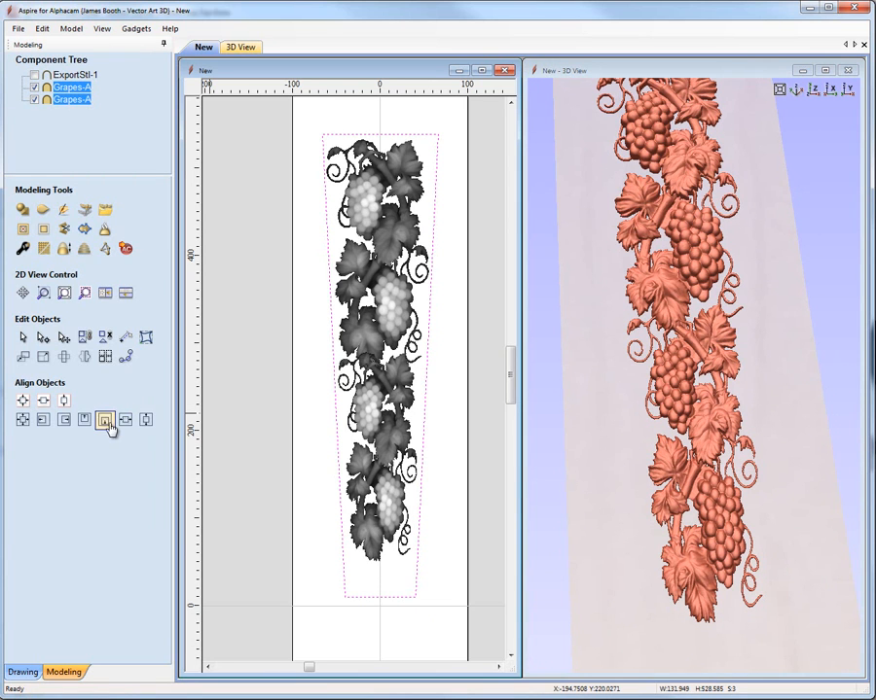
pyautogui.click(146, 420)
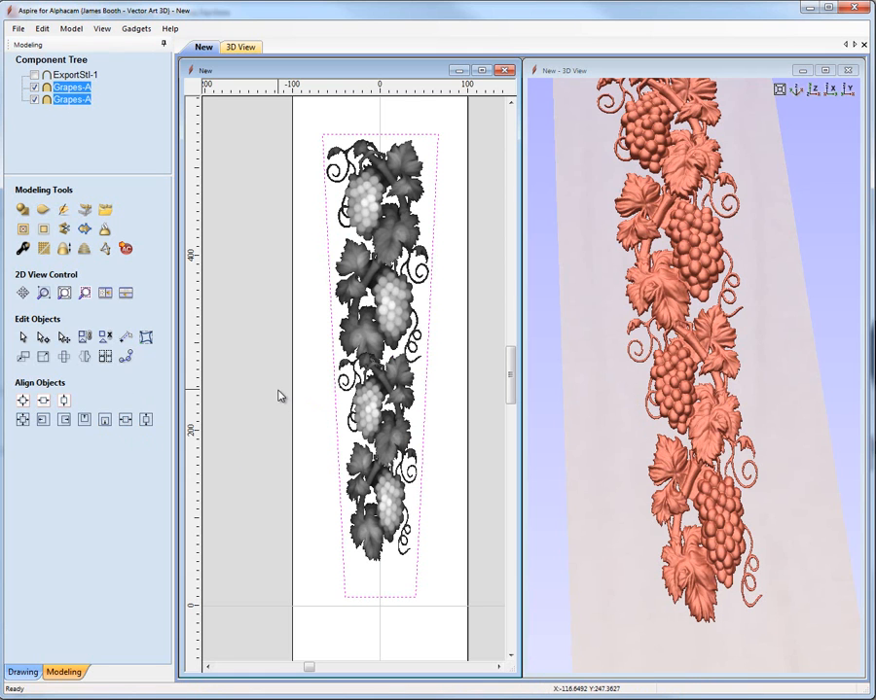
pyautogui.click(279, 393)
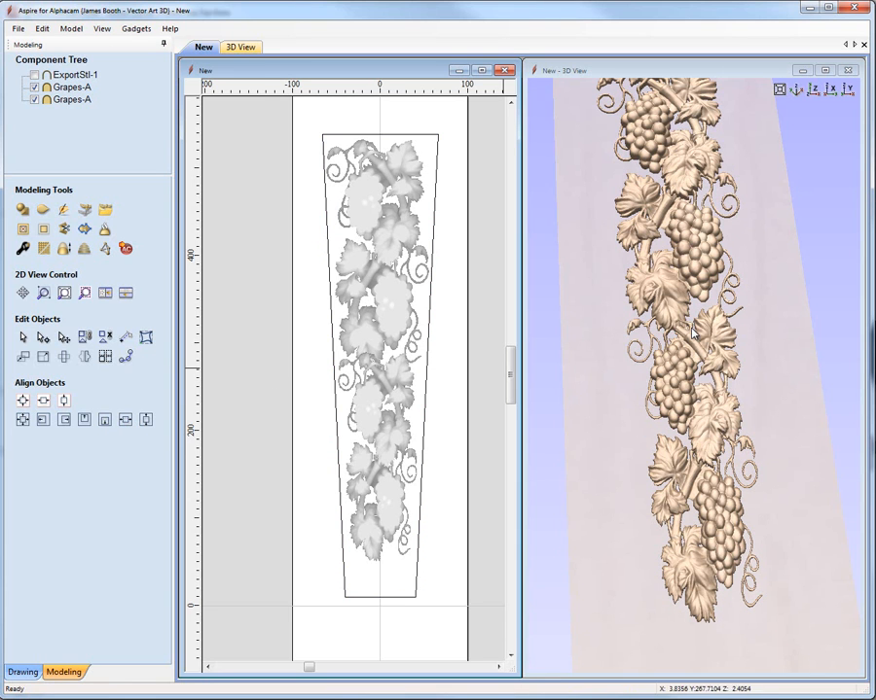
# - Examine the joint where the lower grapes component overlaps the leaf of the upper one in 3D
pyautogui.click(414, 465)
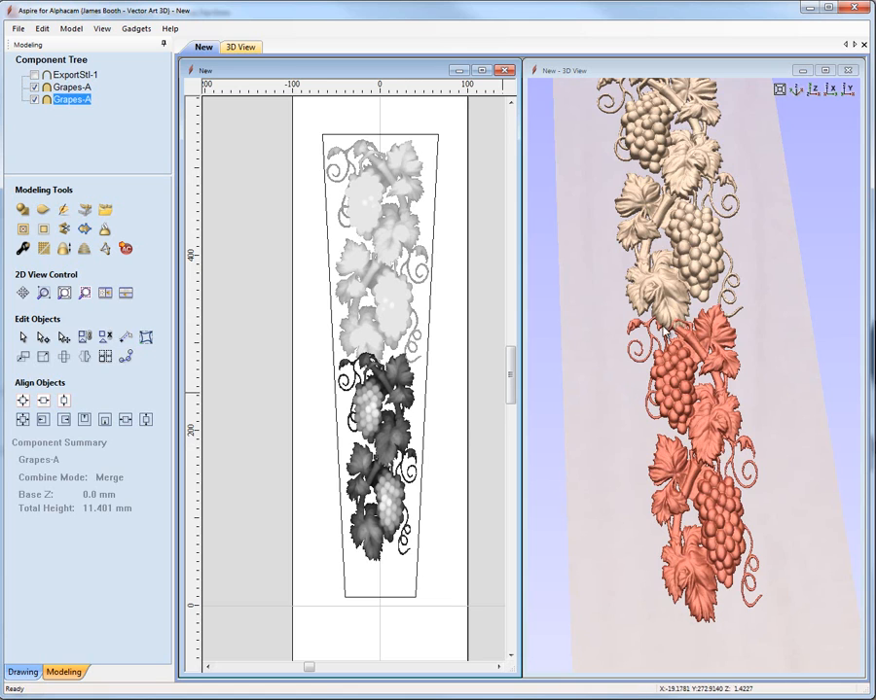
pyautogui.scroll(5, 639, 247)
pyautogui.scroll(1, 640, 244)
pyautogui.moveTo(639, 243); pyautogui.dragTo(678, 295, button='middle')
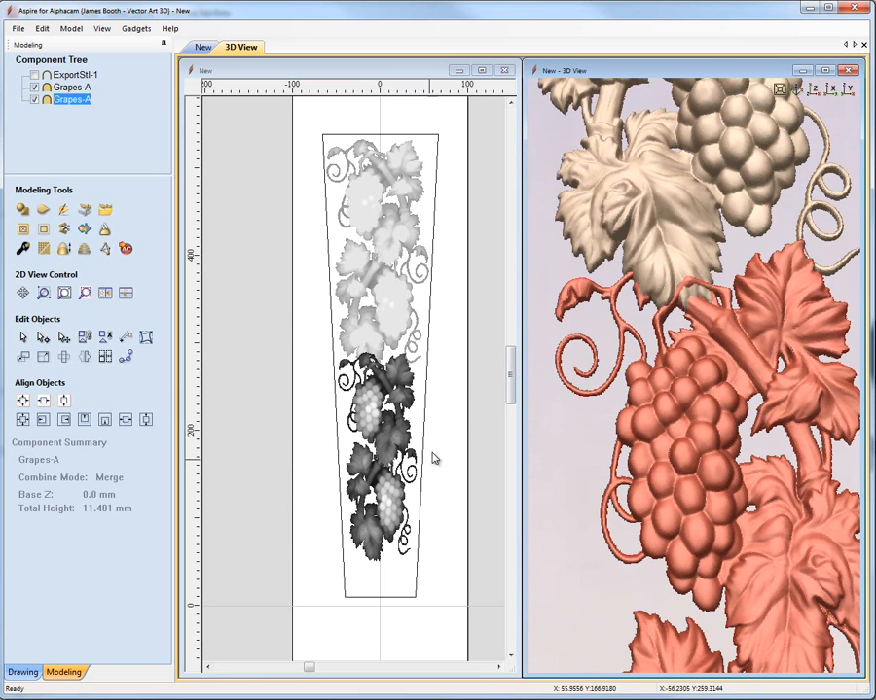
pyautogui.keyDown('shift'); pyautogui.click(387, 302); pyautogui.keyUp('shift')
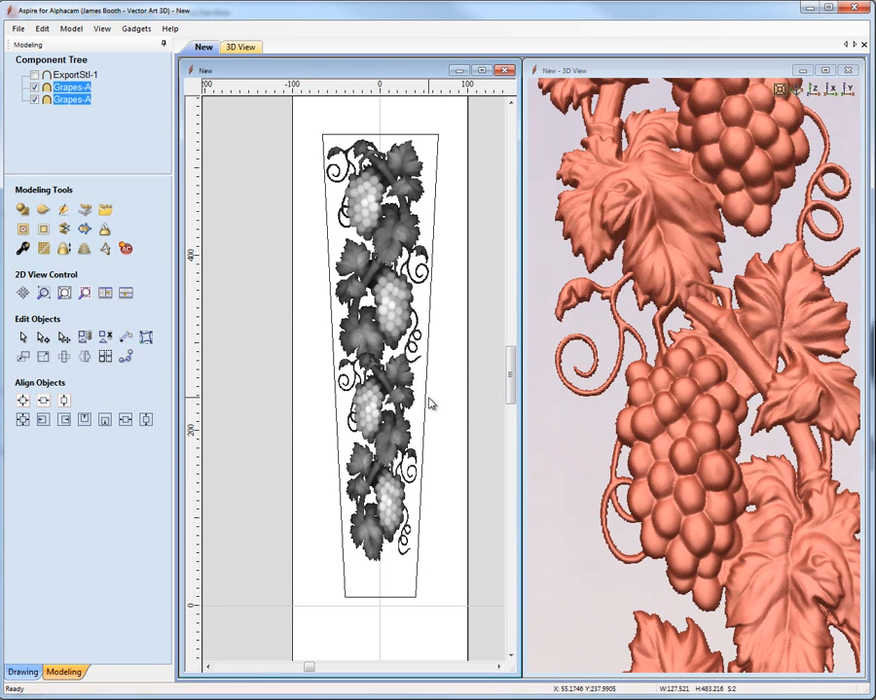
pyautogui.click(443, 407)
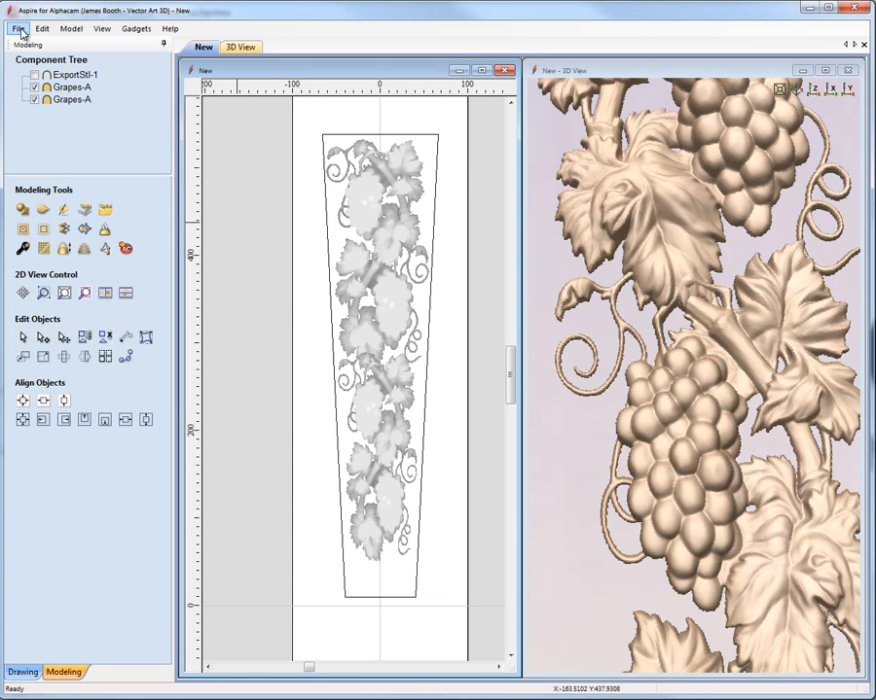
# - Save the model as "Newel-Grapes in Position.crv3d" in the GRC Demo folder
pyautogui.click(20, 28)
pyautogui.click(49, 101)
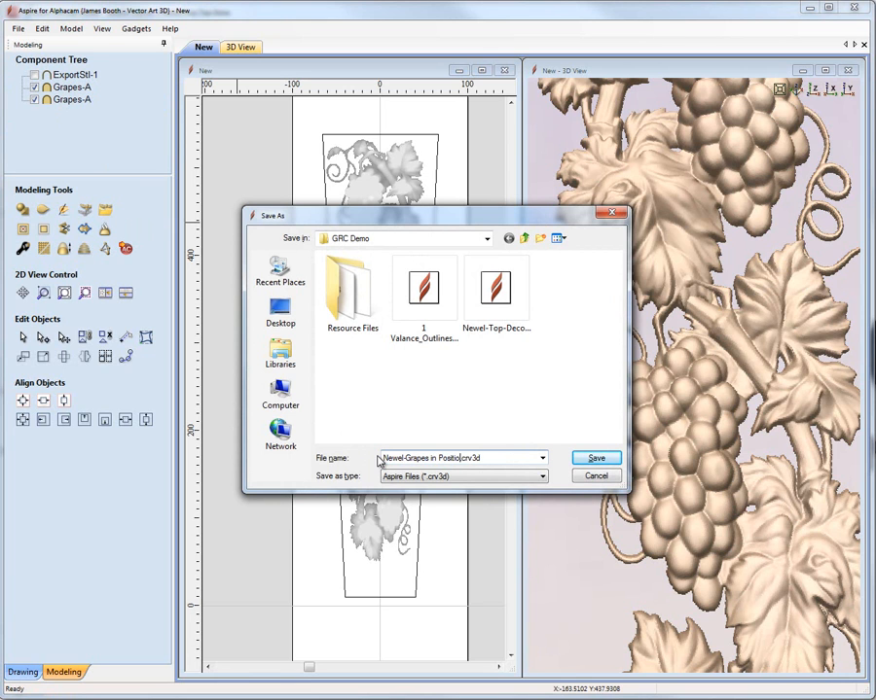
pyautogui.press('Return')
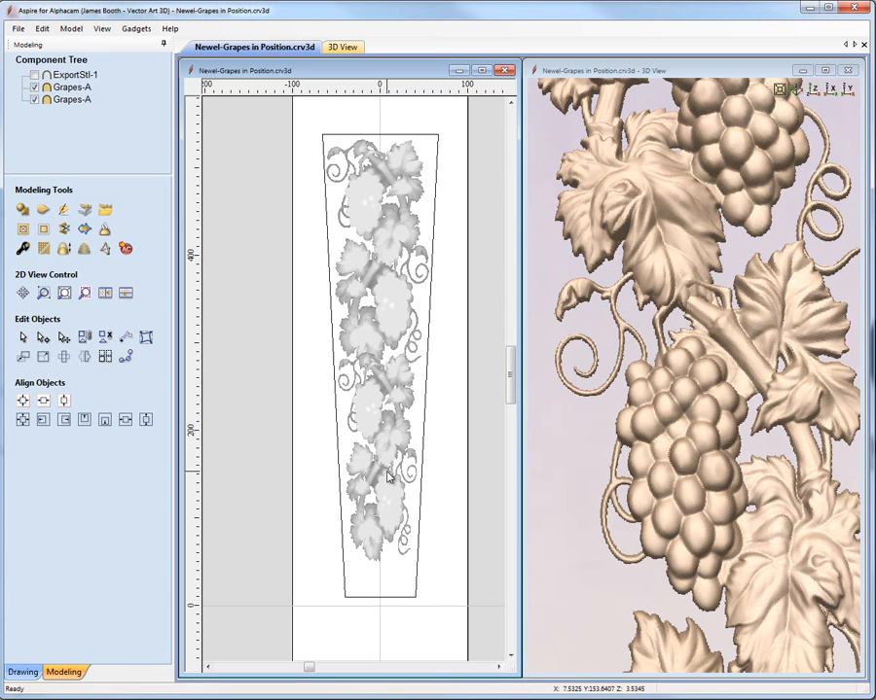
# - Clear the part of the lower grapes component that lies under the upper one, baking the component for editing
pyautogui.click(393, 481)
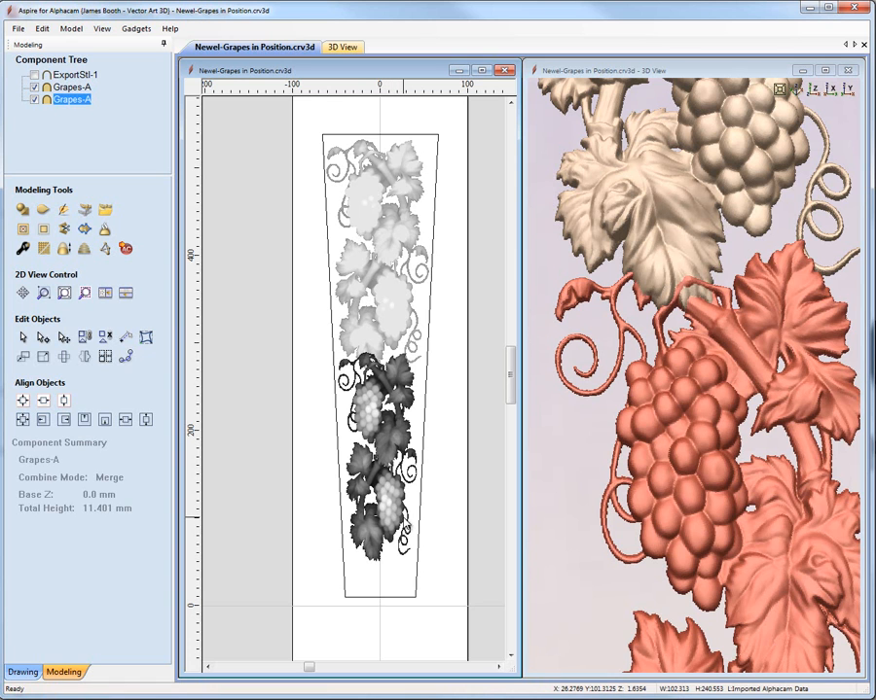
pyautogui.keyDown('shift'); pyautogui.click(391, 333); pyautogui.keyUp('shift')
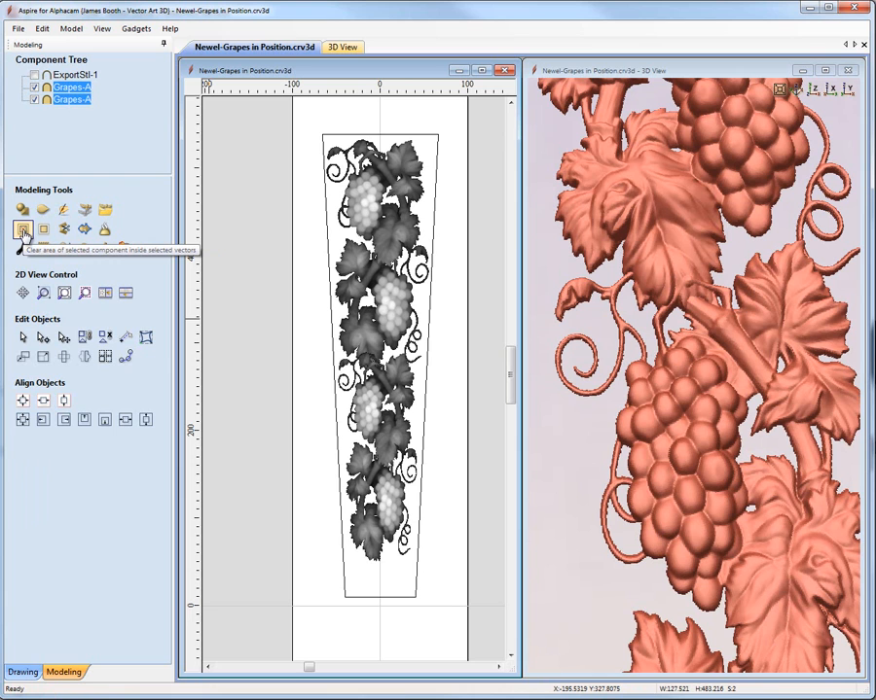
pyautogui.click(24, 231)
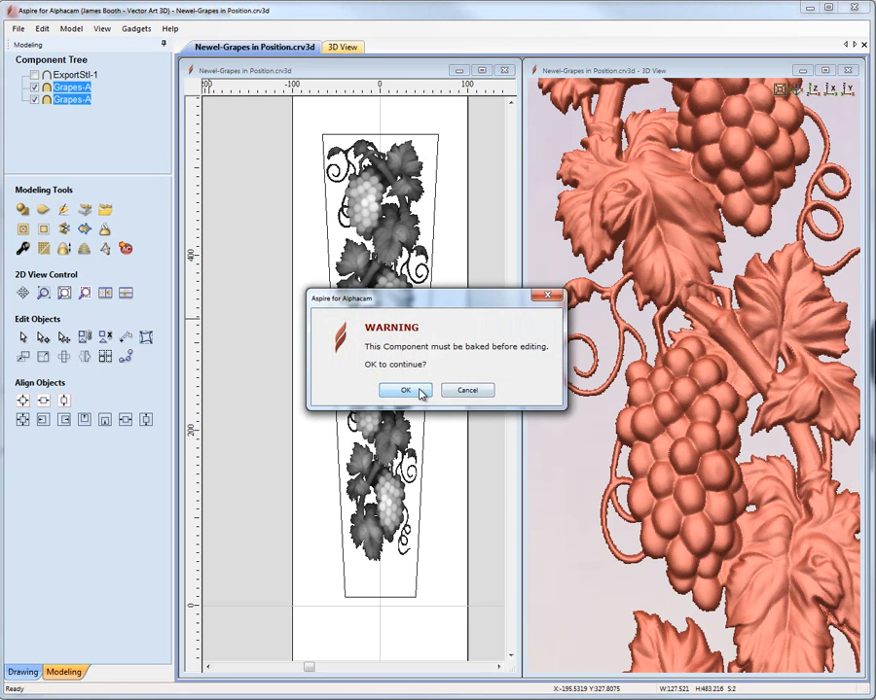
pyautogui.click(419, 389)
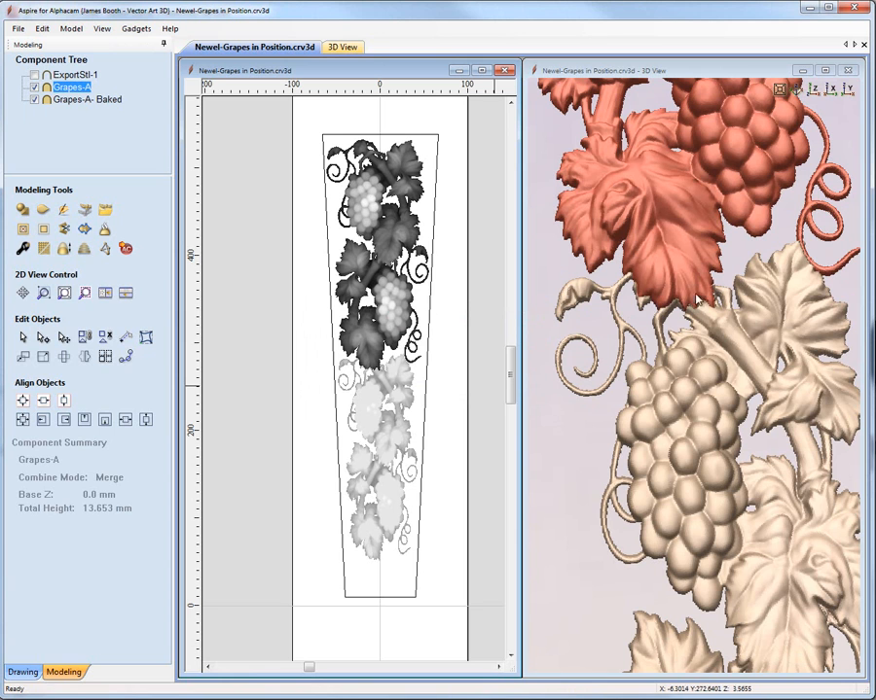
# - Try erasing tendril remnants at the upper end of the baked lower grapes component with the Sculpting tools, and cancel the sculpting
pyautogui.click(423, 523)
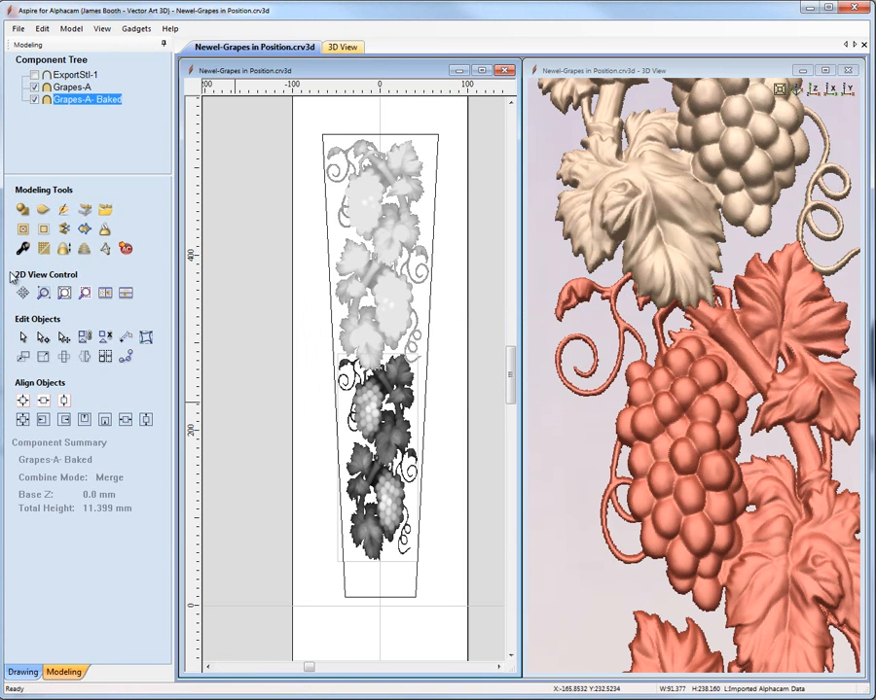
pyautogui.click(63, 211)
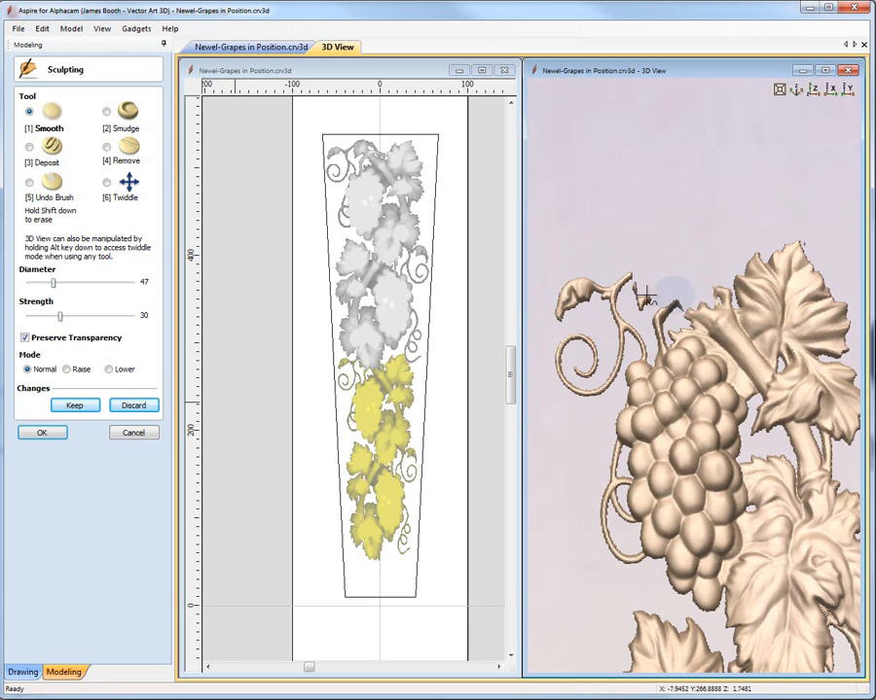
pyautogui.moveTo(673, 298)
pyautogui.keyDown('shift'); pyautogui.mouseDown()
pyautogui.moveTo(680, 292)
pyautogui.moveTo(665, 302)
pyautogui.mouseUp(); pyautogui.keyUp('shift')
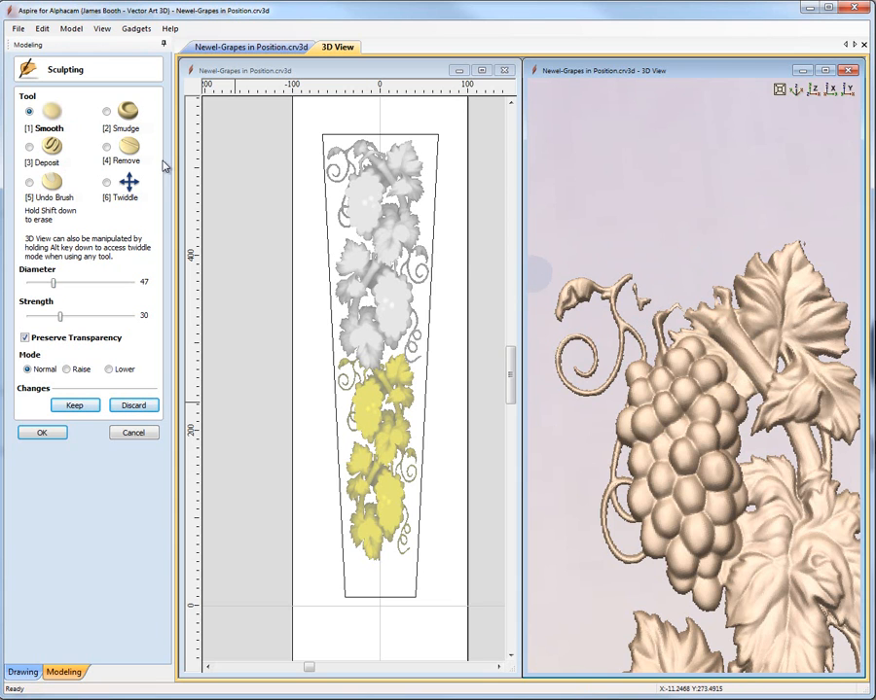
pyautogui.click(32, 184)
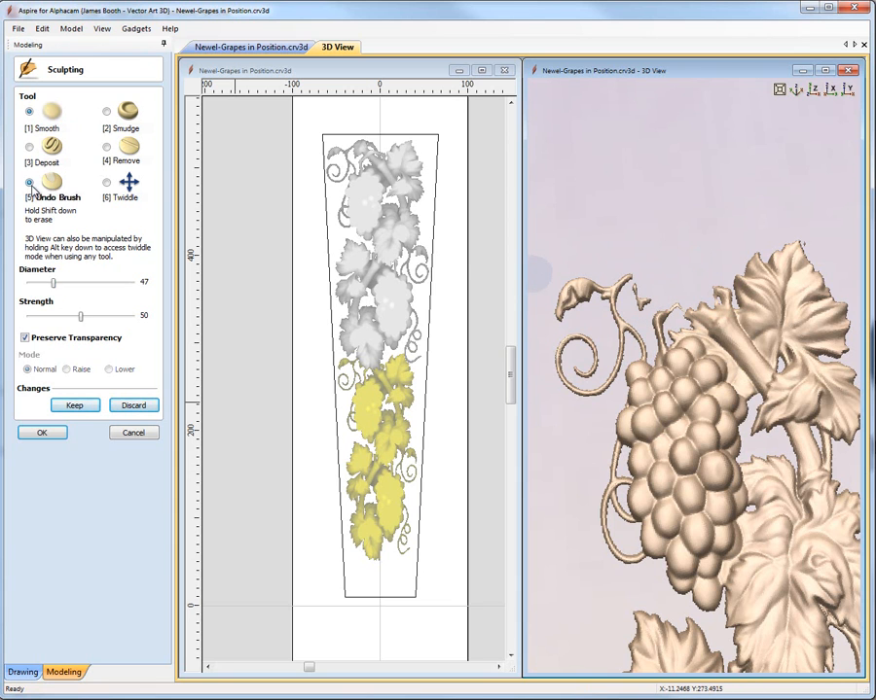
pyautogui.moveTo(52, 286); pyautogui.dragTo(45, 283)
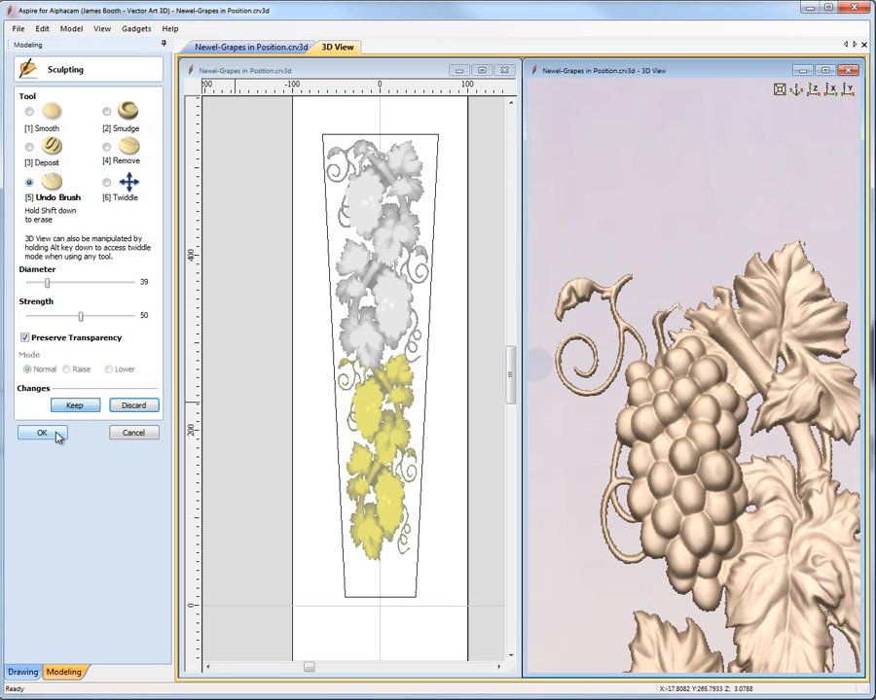
pyautogui.click(131, 438)
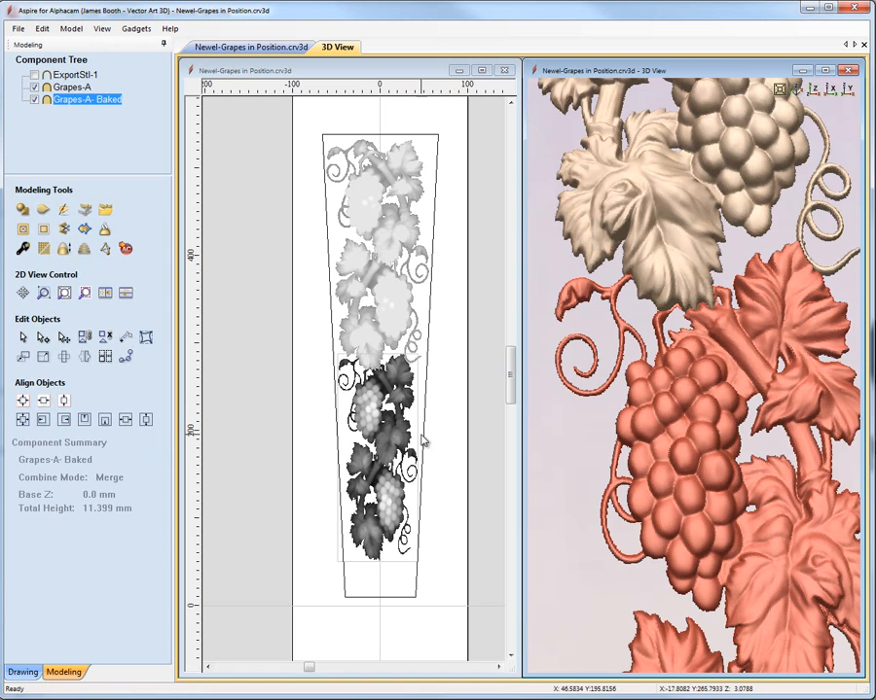
# - Group the upper grapes component and the baked lower grapes component
pyautogui.click(451, 463)
pyautogui.click(396, 323)
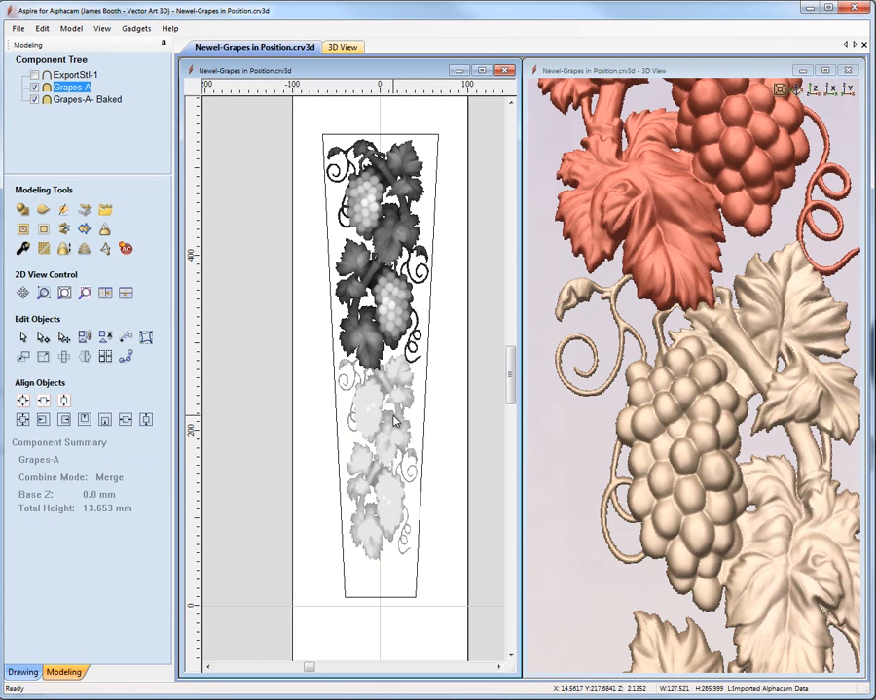
pyautogui.keyDown('shift'); pyautogui.click(392, 424); pyautogui.keyUp('shift')
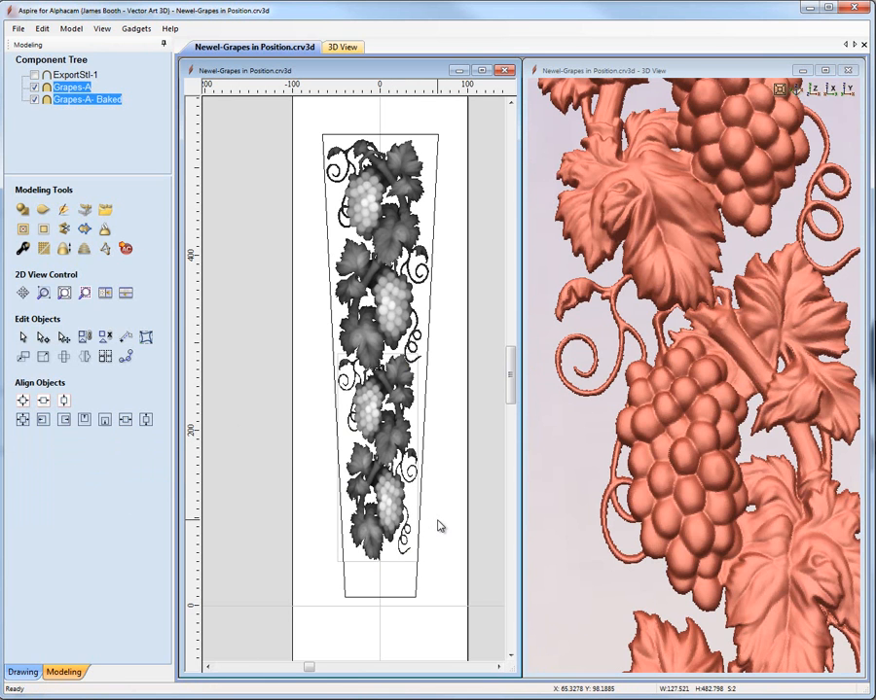
pyautogui.rightClick(85, 102)
pyautogui.click(117, 165)
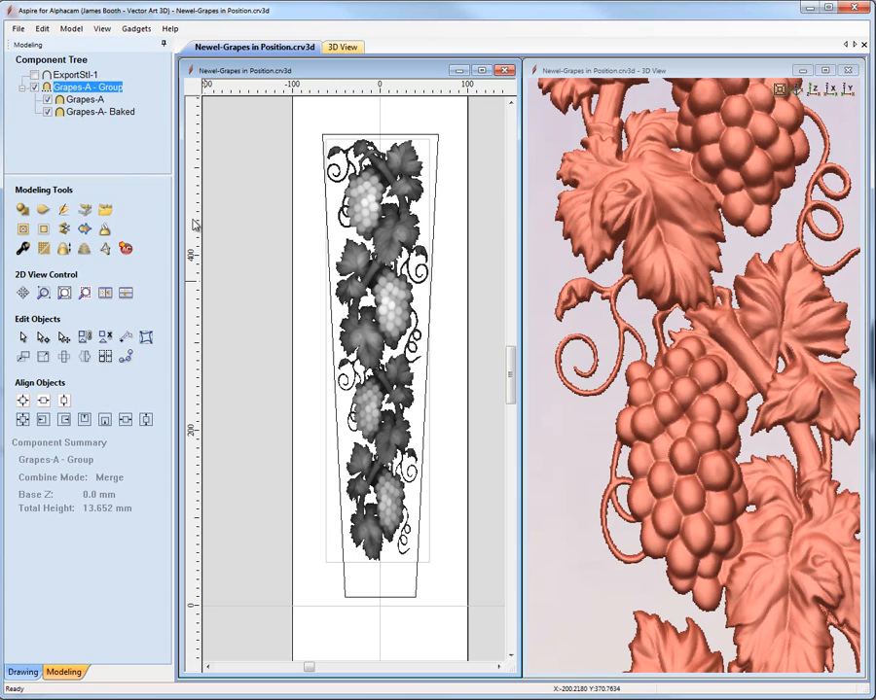
# - Centre the grapes group vertically within the tapered panel outline
pyautogui.click(365, 603)
pyautogui.click(128, 423)
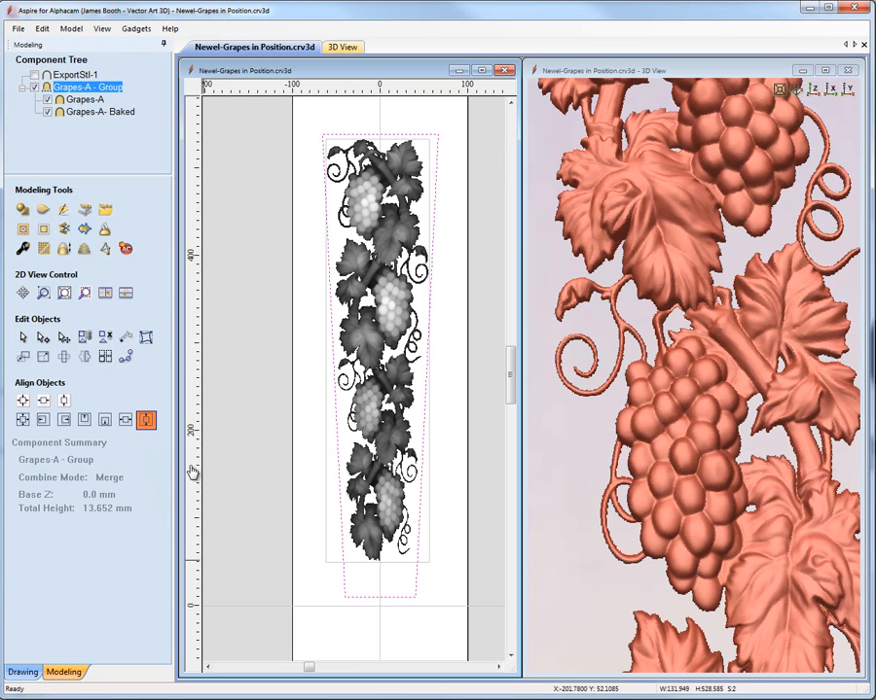
pyautogui.click(478, 464)
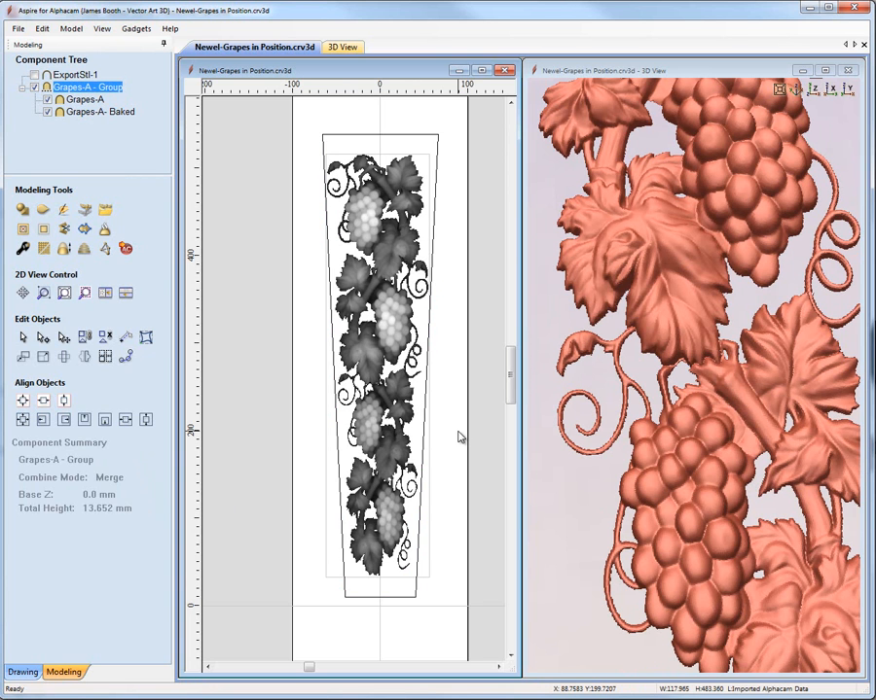
pyautogui.moveTo(763, 327); pyautogui.dragTo(726, 380, button='right')
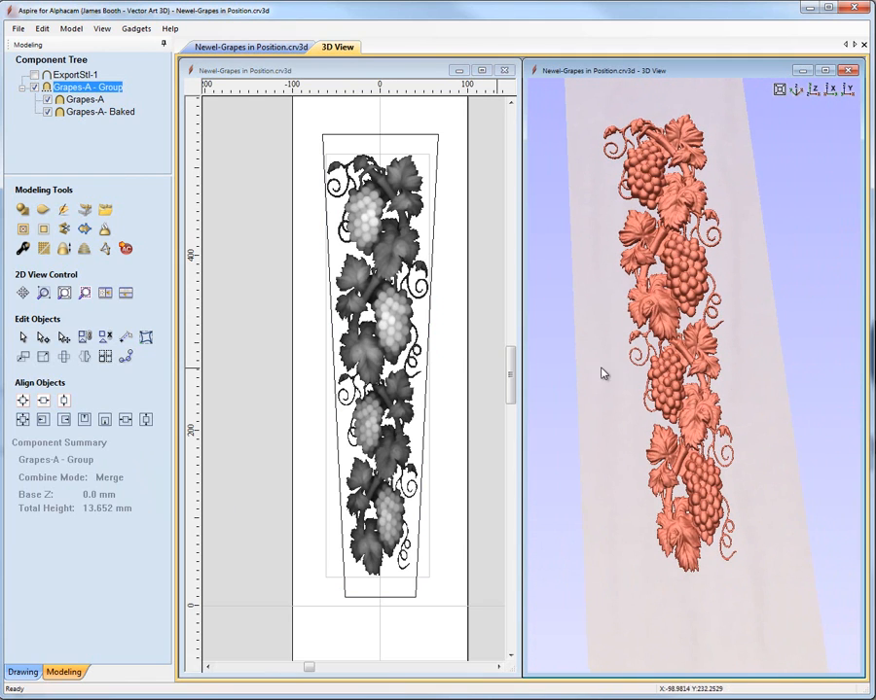
pyautogui.click(486, 358)
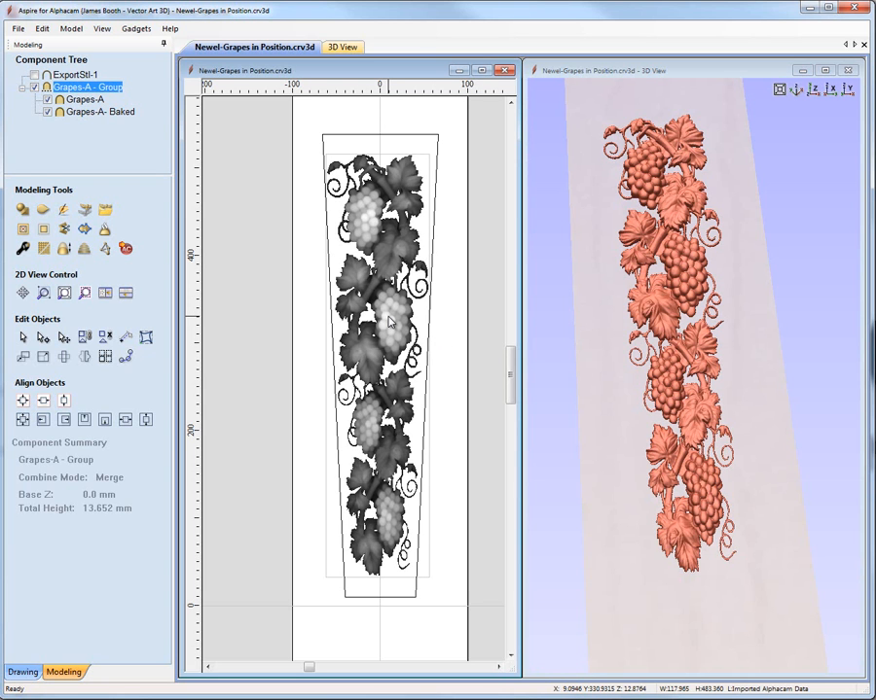
# - Show the newel post component ExportStl-1 and set the grapes group's combine mode to Add
pyautogui.click(34, 75)
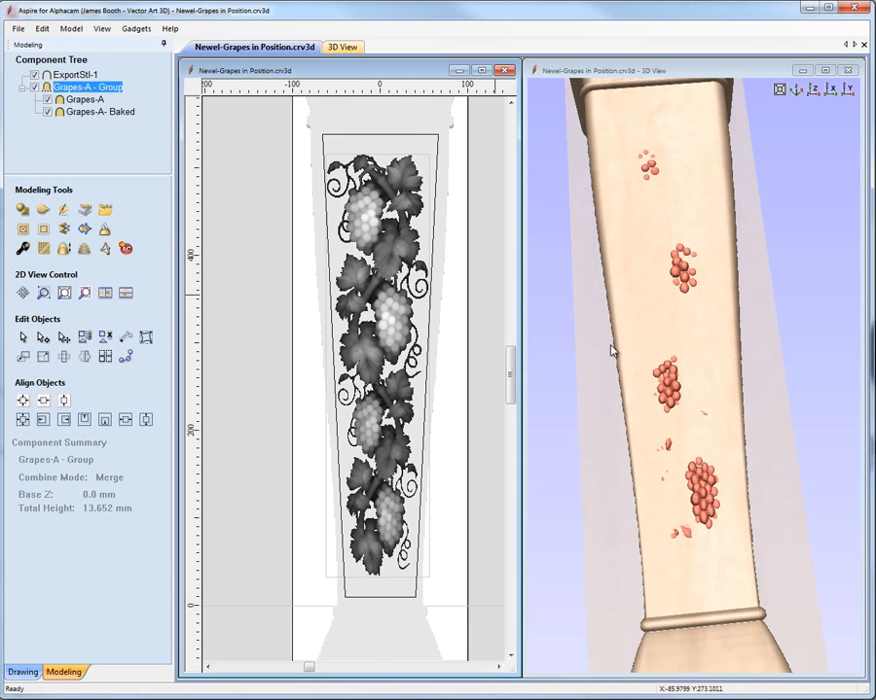
pyautogui.moveTo(652, 420); pyautogui.dragTo(693, 391)
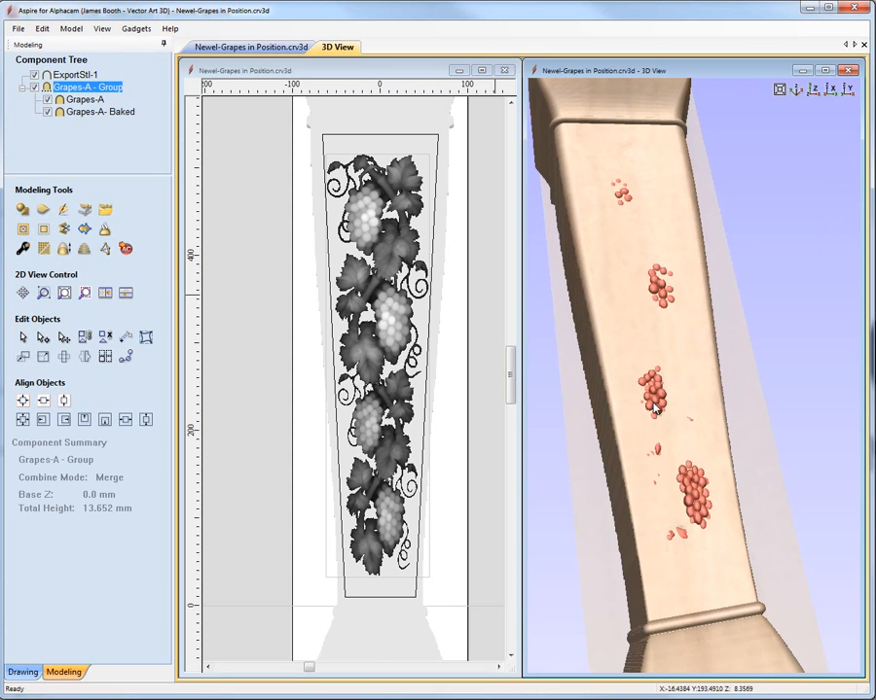
pyautogui.rightClick(72, 89)
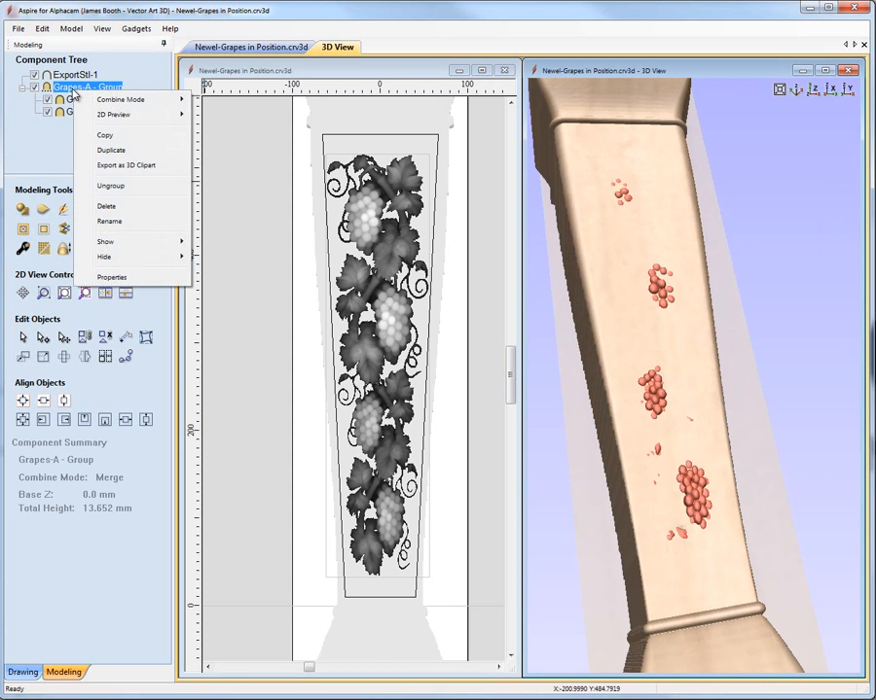
pyautogui.moveTo(151, 107)
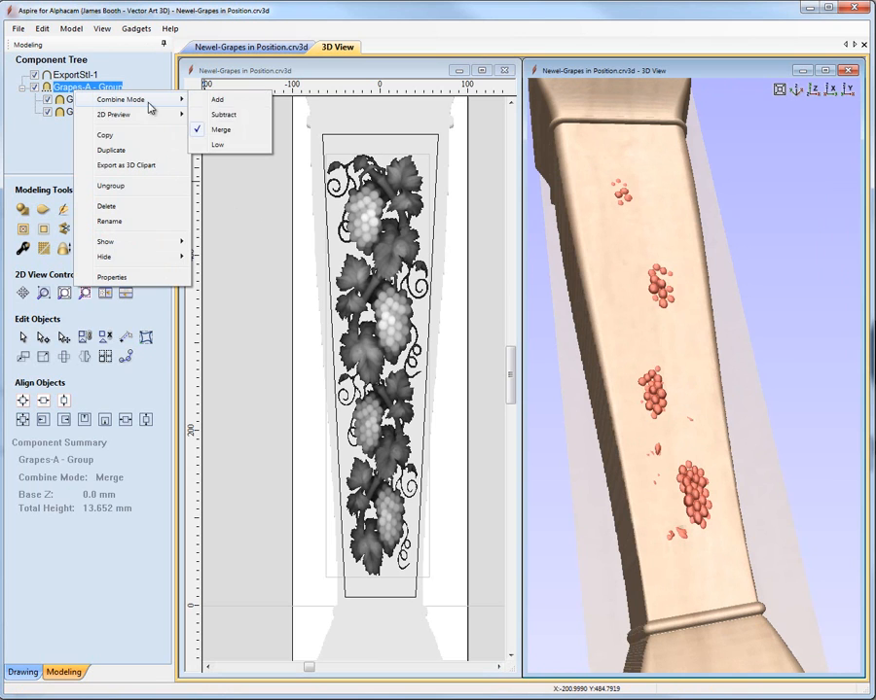
pyautogui.click(216, 100)
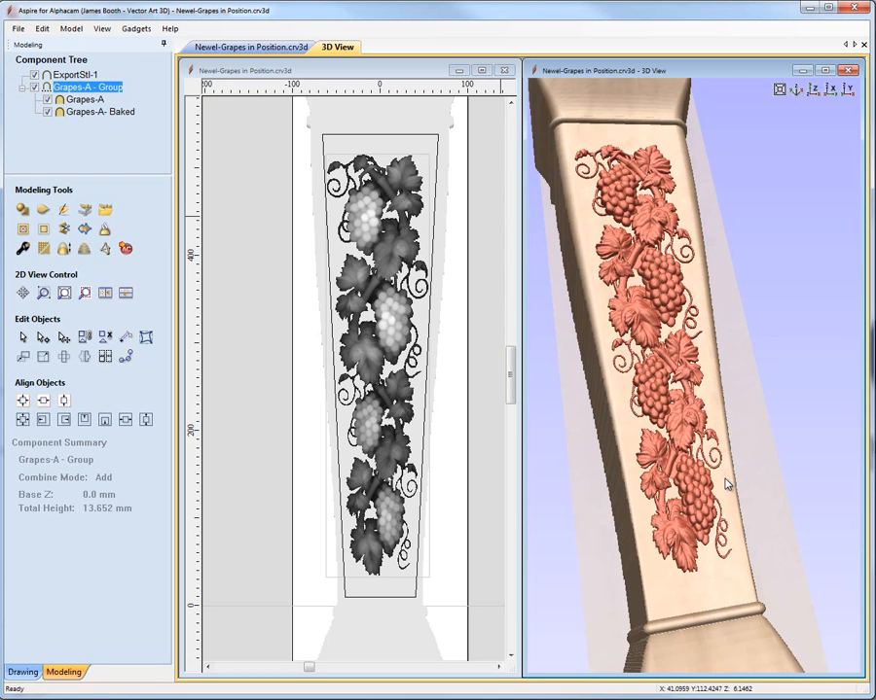
pyautogui.click(416, 125)
pyautogui.click(469, 235)
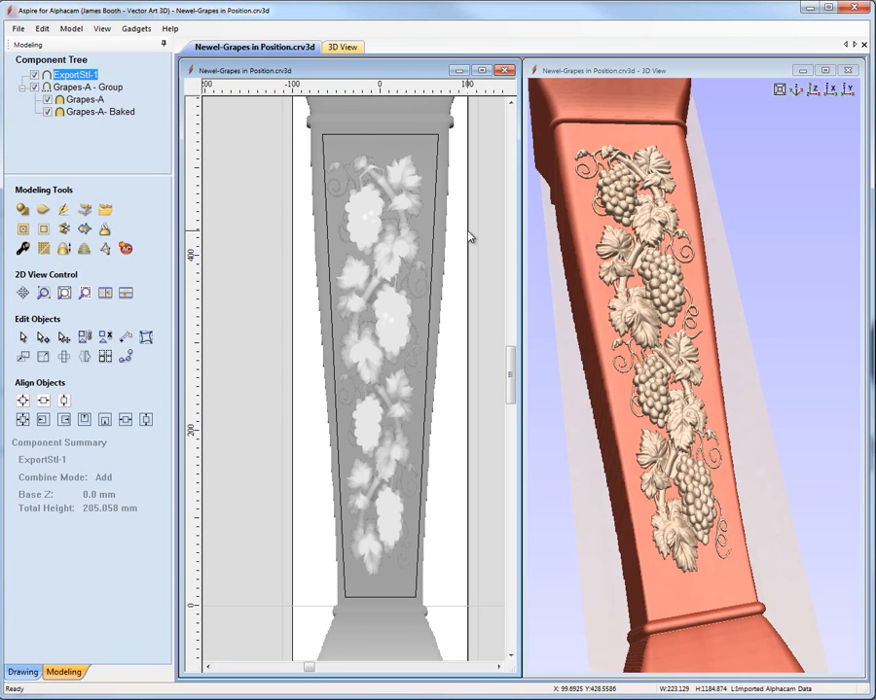
pyautogui.click(398, 336)
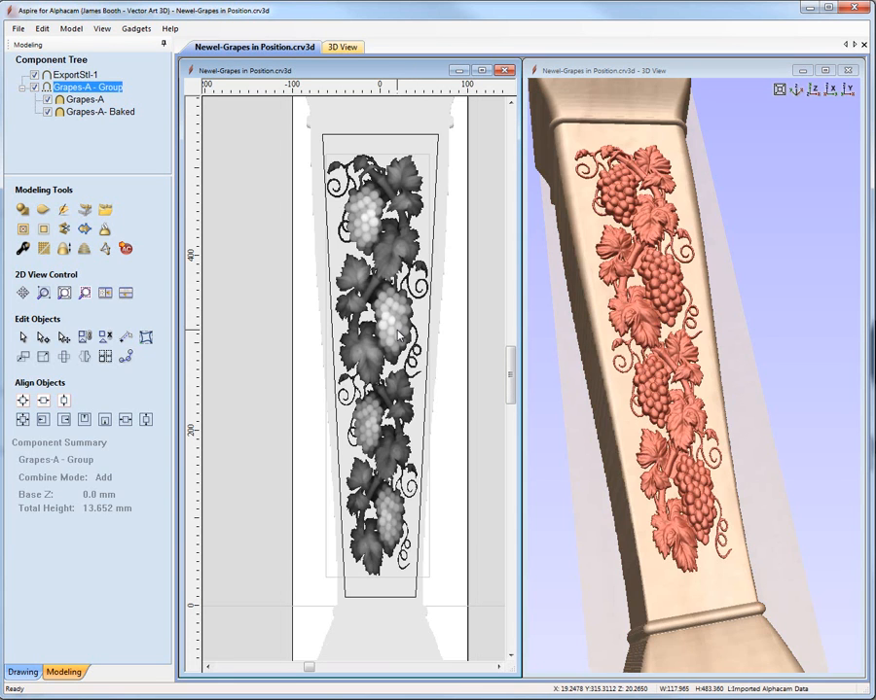
pyautogui.click(415, 133)
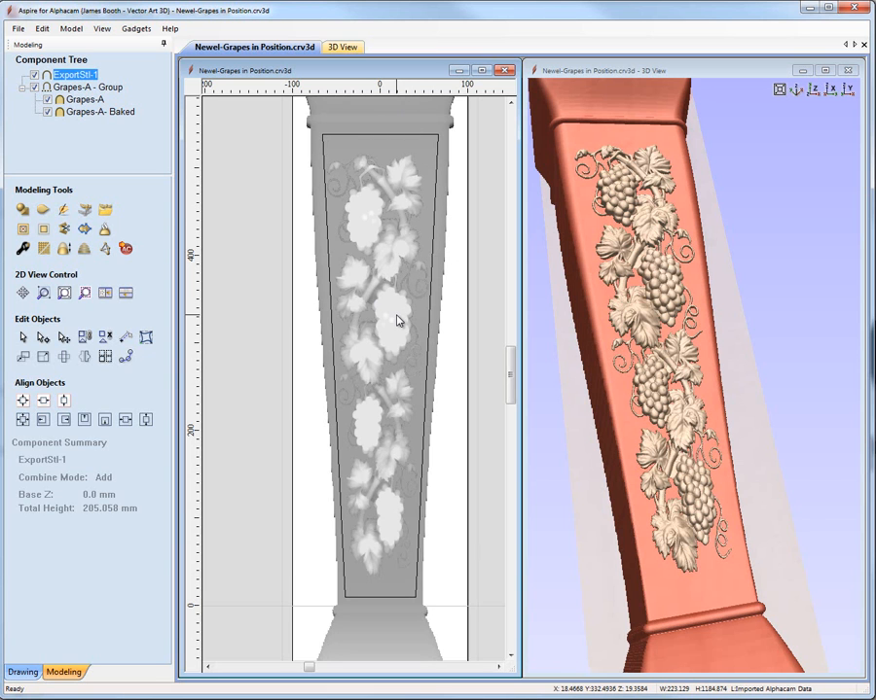
# - Clear the newel post component ExportStl-1 outside the outline of the grapes group
pyautogui.keyDown('shift'); pyautogui.click(405, 360); pyautogui.keyUp('shift')
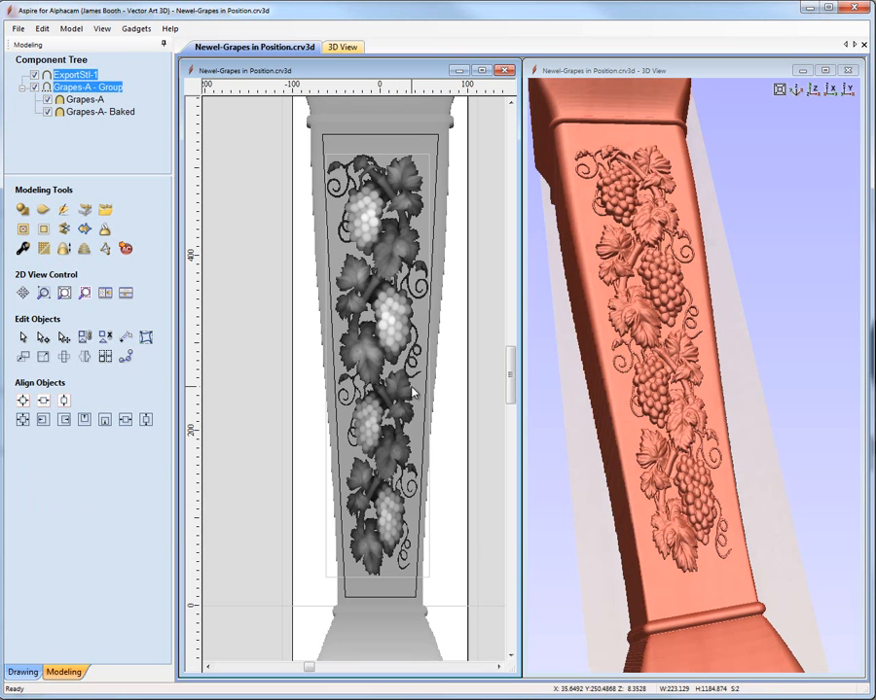
pyautogui.click(43, 232)
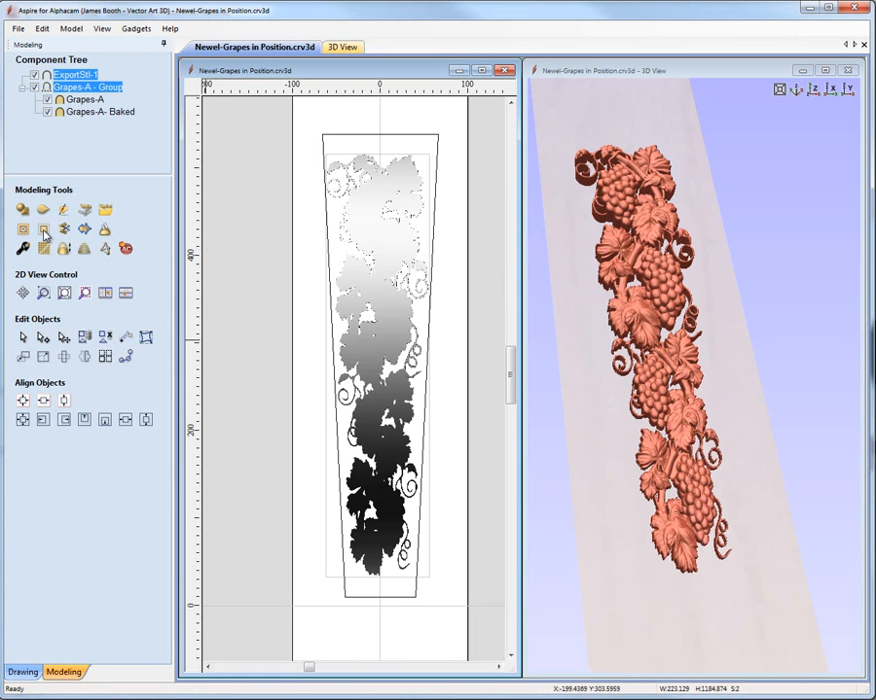
pyautogui.moveTo(632, 341); pyautogui.dragTo(740, 361)
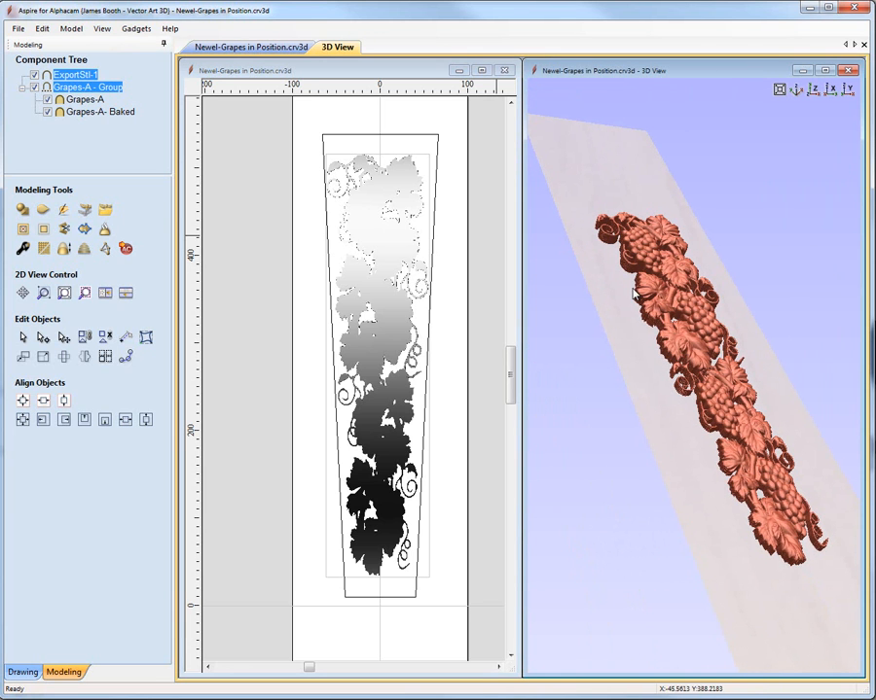
# - Inspect the trimmed post component on its own with the grapes group hidden, and show the group again
pyautogui.click(36, 87)
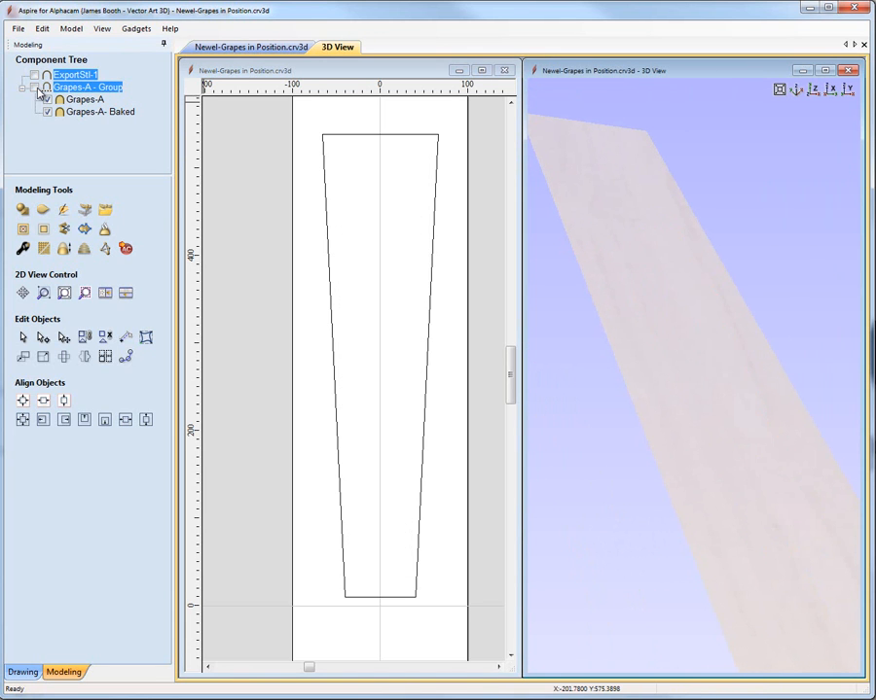
pyautogui.click(87, 134)
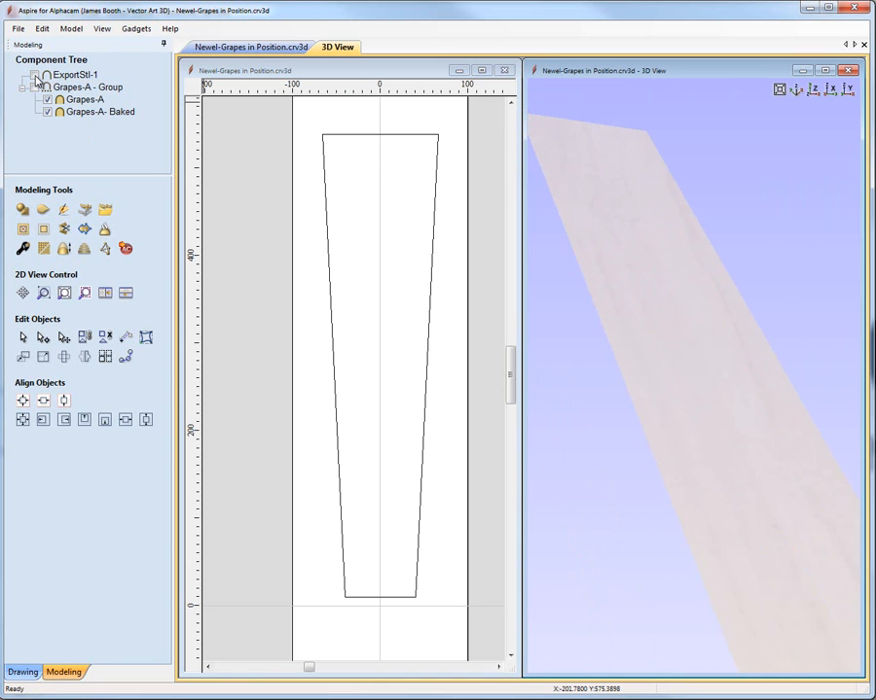
pyautogui.click(35, 75)
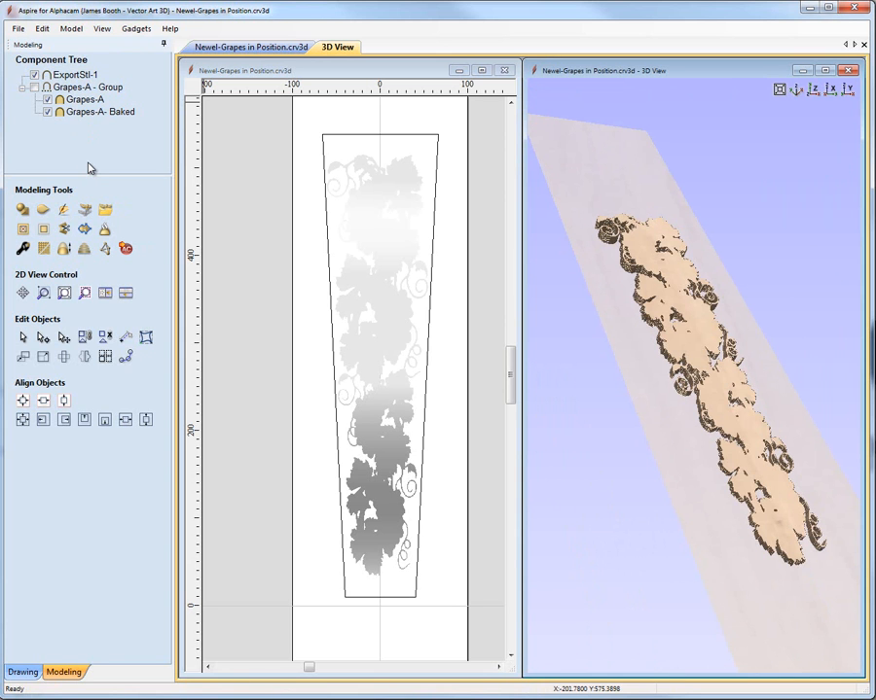
pyautogui.moveTo(590, 427); pyautogui.dragTo(717, 371)
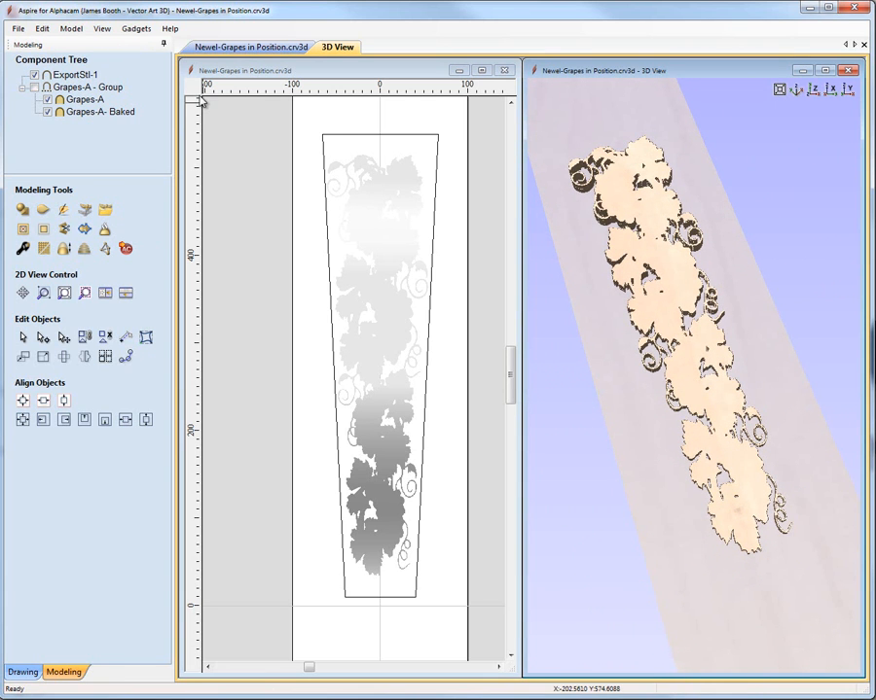
pyautogui.click(35, 87)
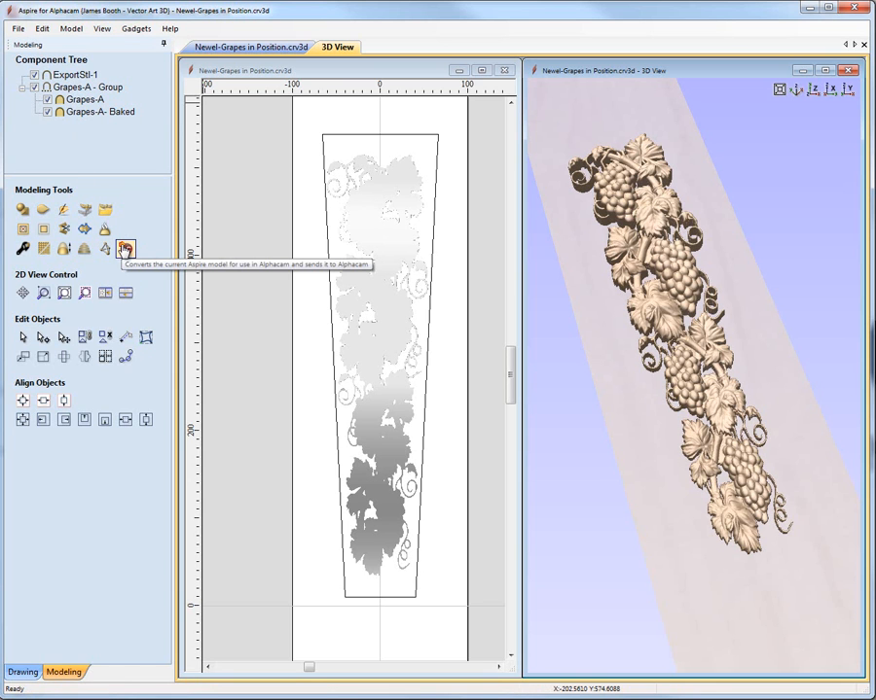
# - Triangulate the combined grapes model at 0.01 mm tolerance with an open back, and export it to Alphacam
pyautogui.click(127, 252)
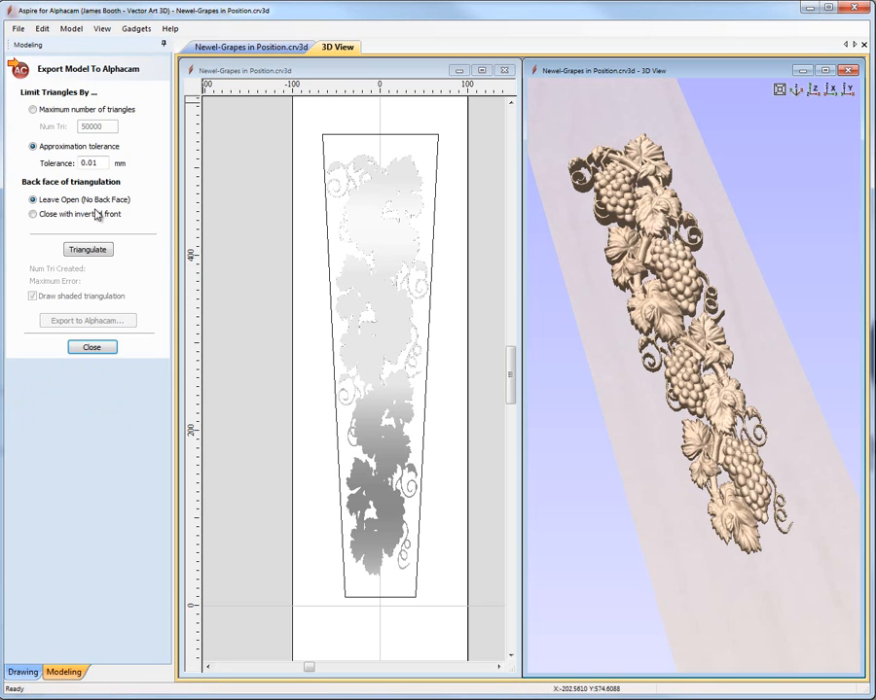
pyautogui.click(97, 251)
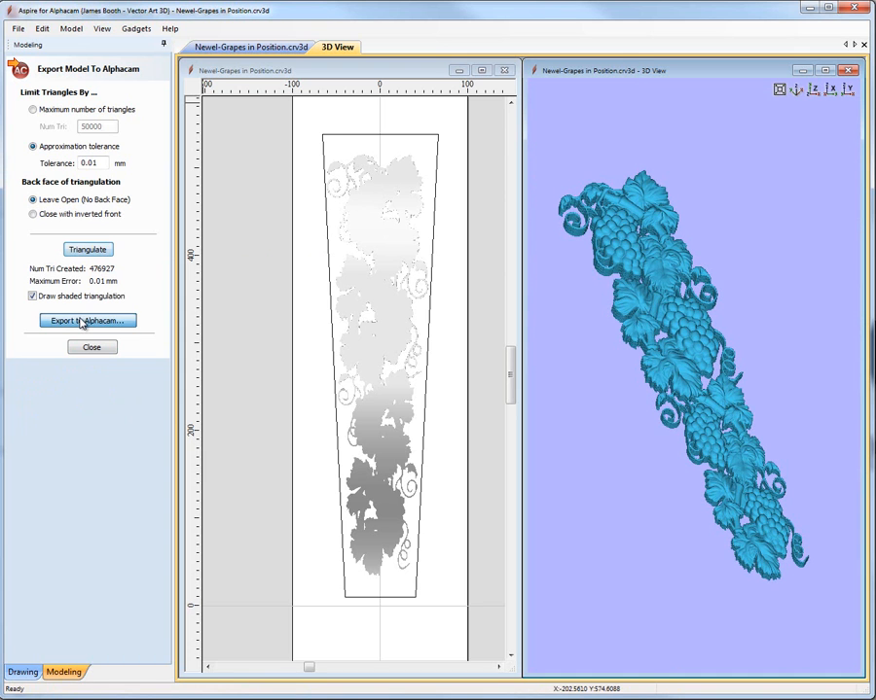
pyautogui.click(82, 321)
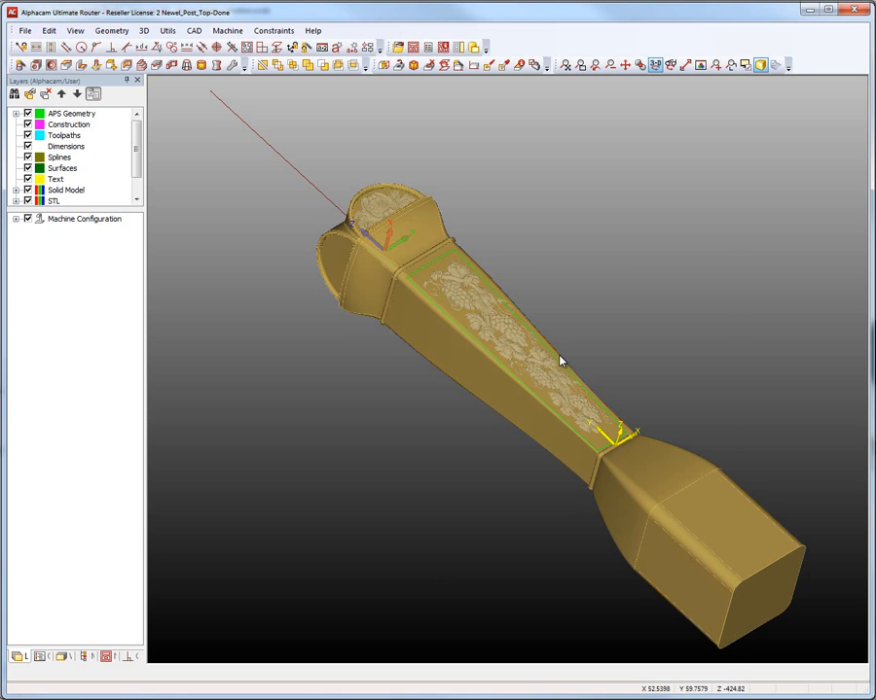
# - Cancel the active work plane in Alphacam and view the imported grapes on the newel post up close
pyautogui.rightClick(562, 356)
pyautogui.click(145, 30)
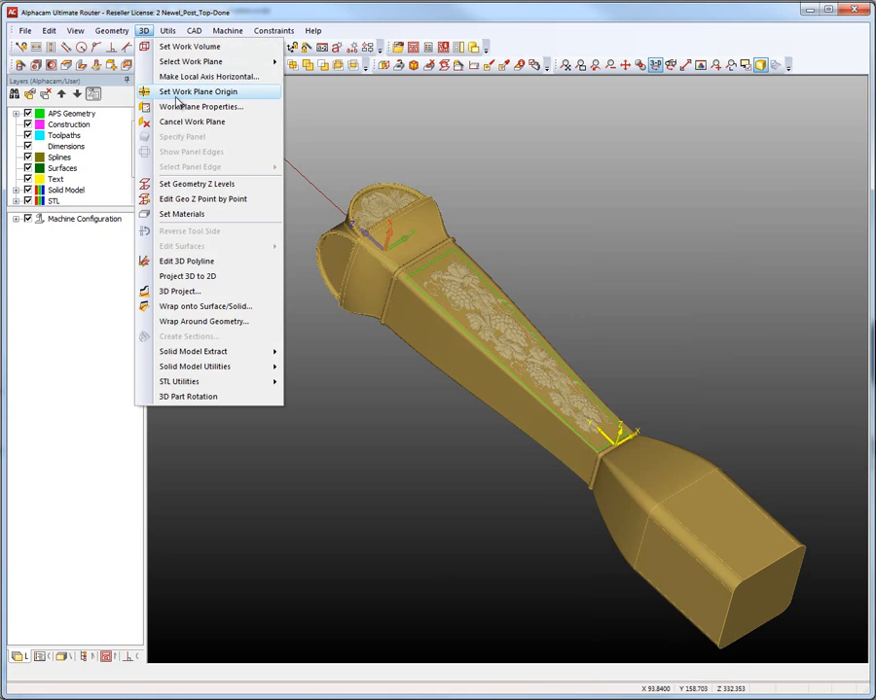
pyautogui.click(173, 118)
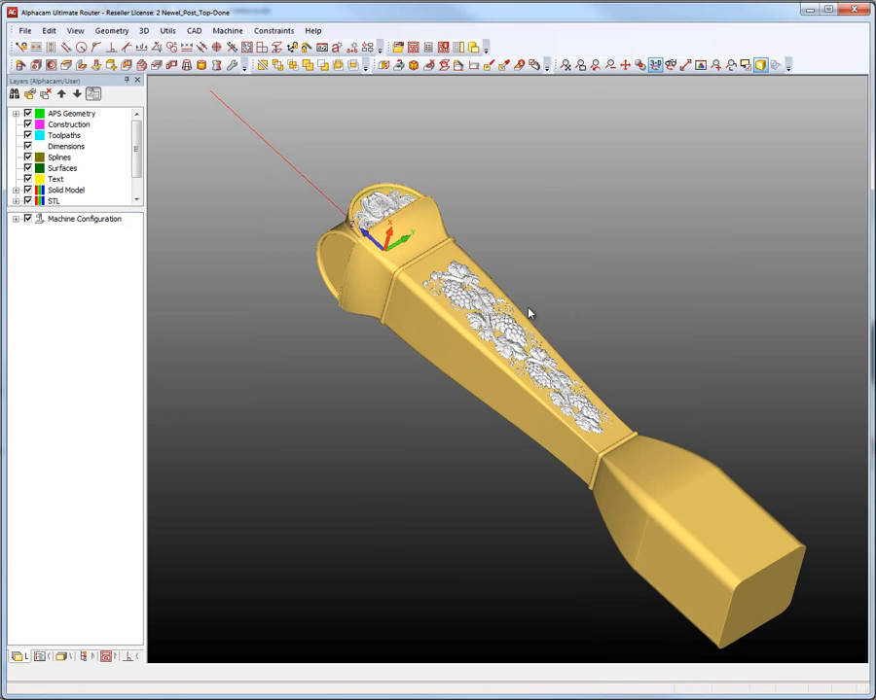
pyautogui.click(566, 65)
pyautogui.click(331, 172)
pyautogui.click(626, 453)
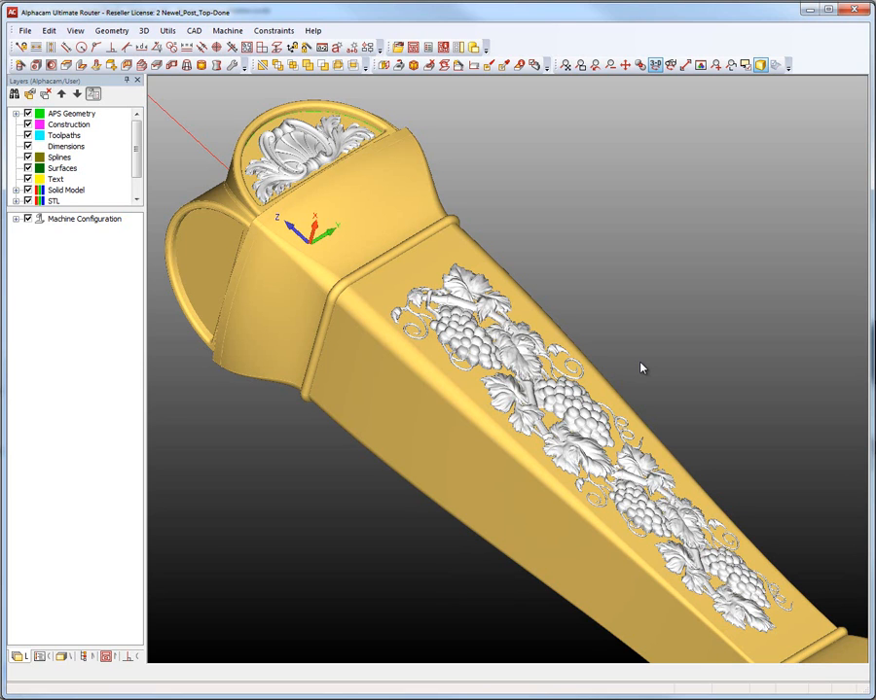
# - Save the Alphacam drawing in the GRC Demo folder as 2 Newel_Post_Finished.ard
pyautogui.click(24, 30)
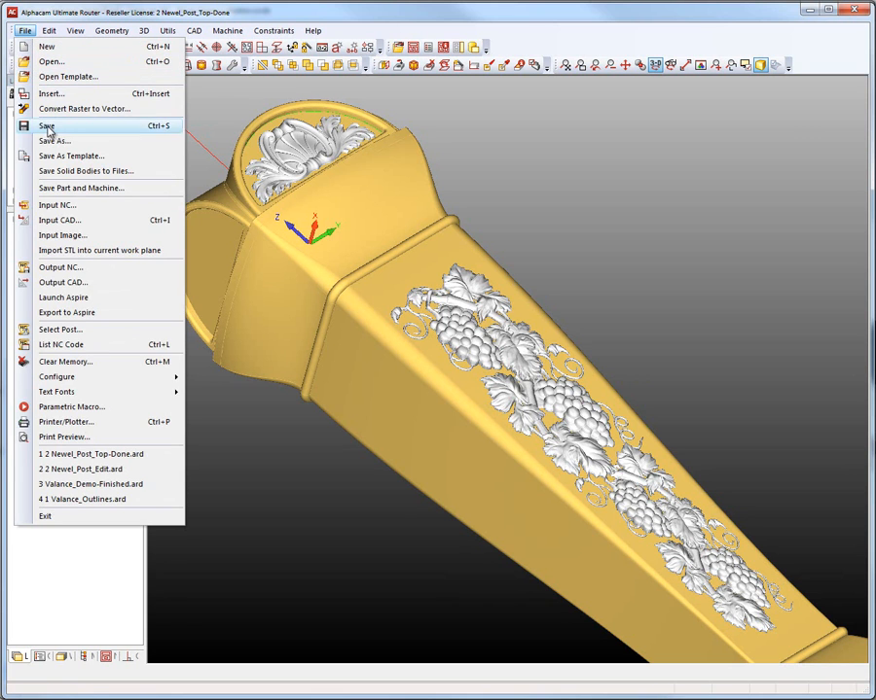
pyautogui.click(46, 123)
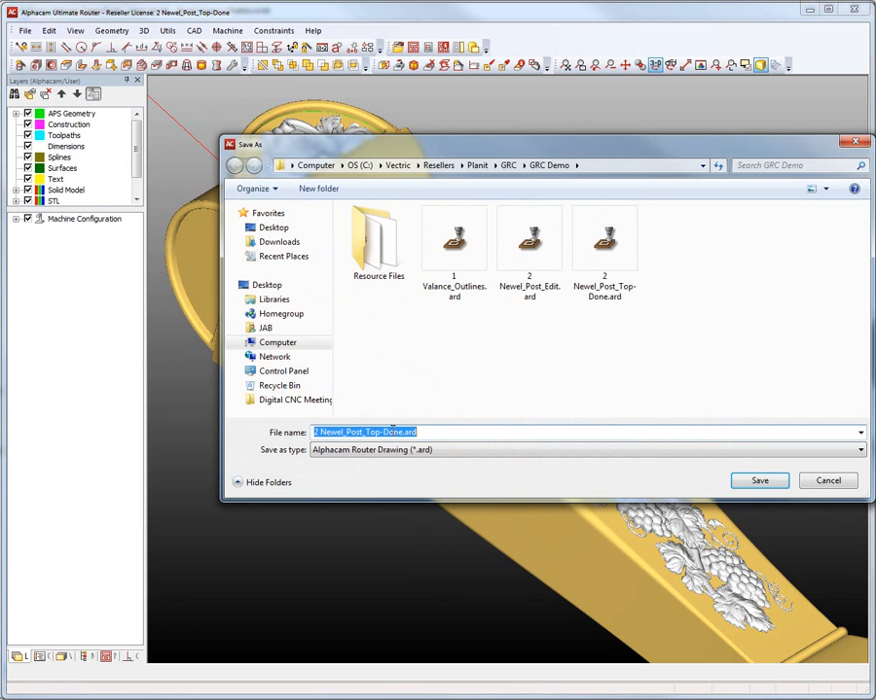
pyautogui.click(402, 434)
pyautogui.moveTo(395, 436); pyautogui.dragTo(366, 436)
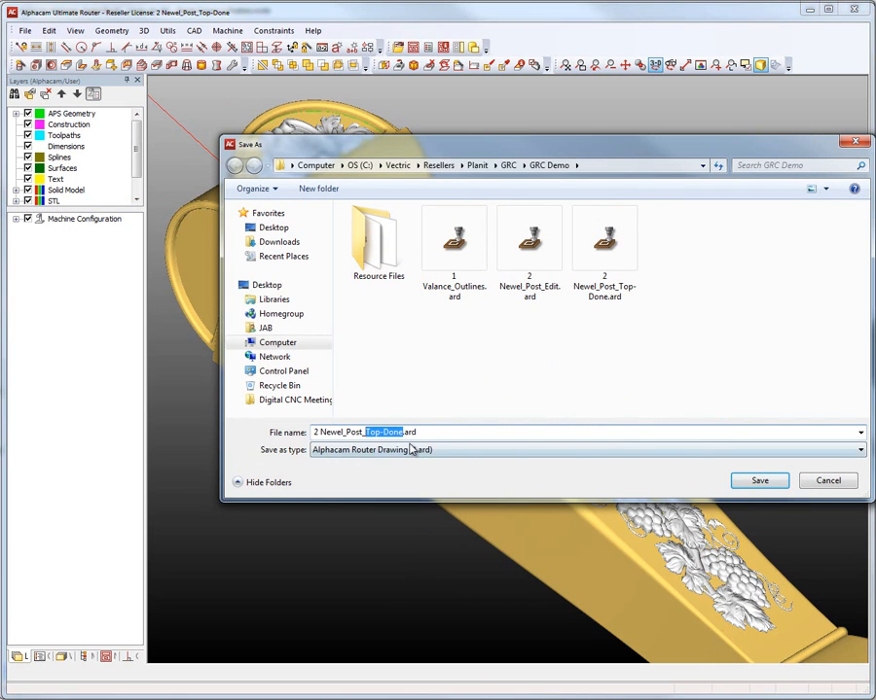
pyautogui.write('Finished')
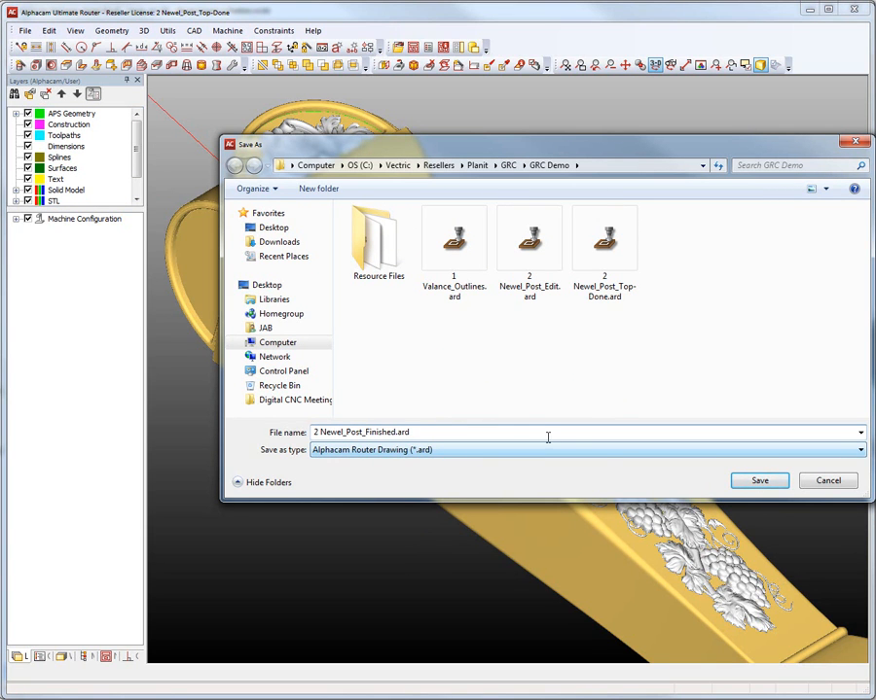
pyautogui.click(754, 479)
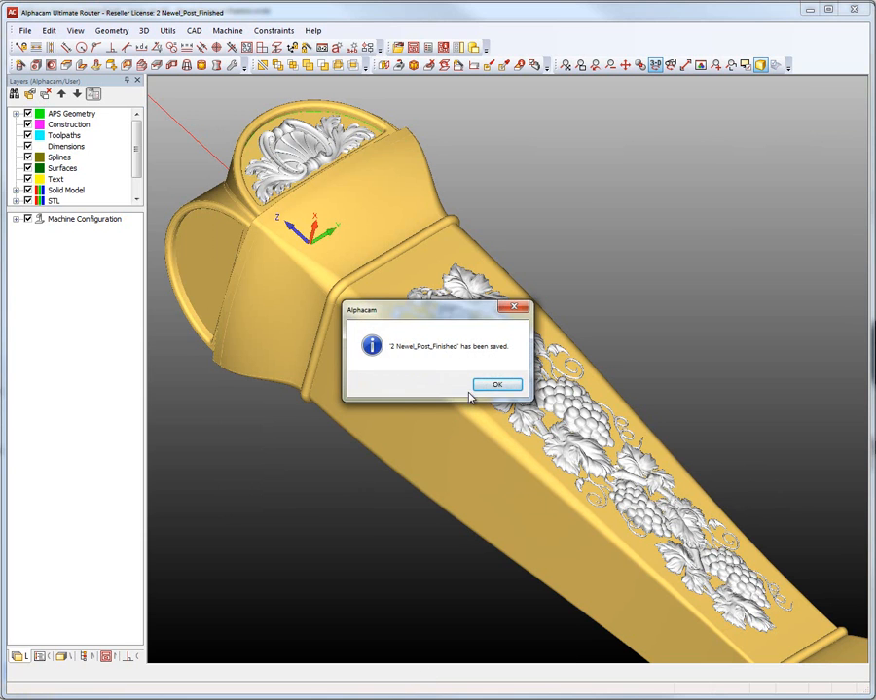
pyautogui.click(496, 384)
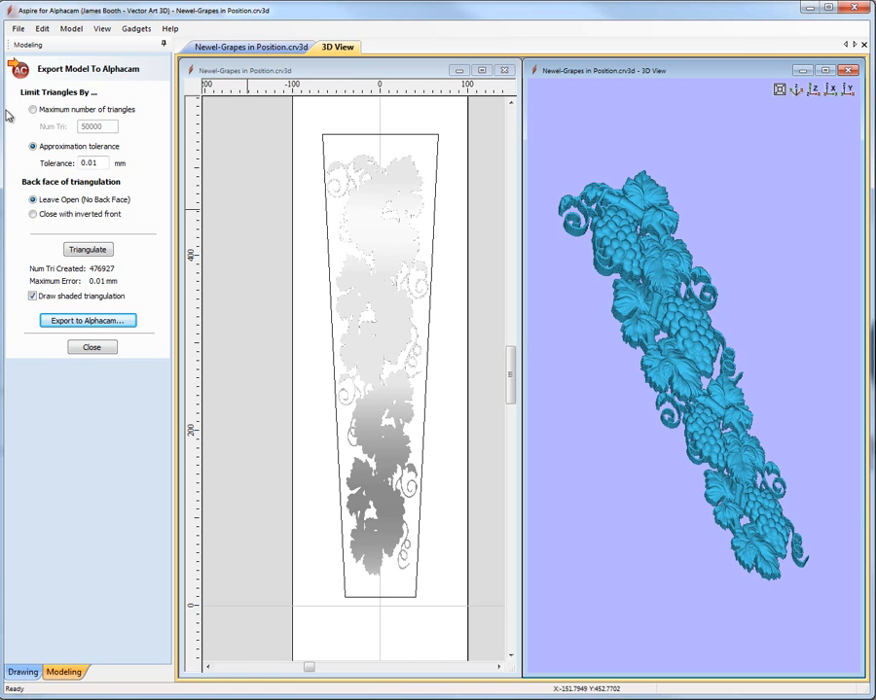
# - Switch back to Aspire, hide the post component ExportStl-1 and ungroup the grapes group
pyautogui.click(91, 348)
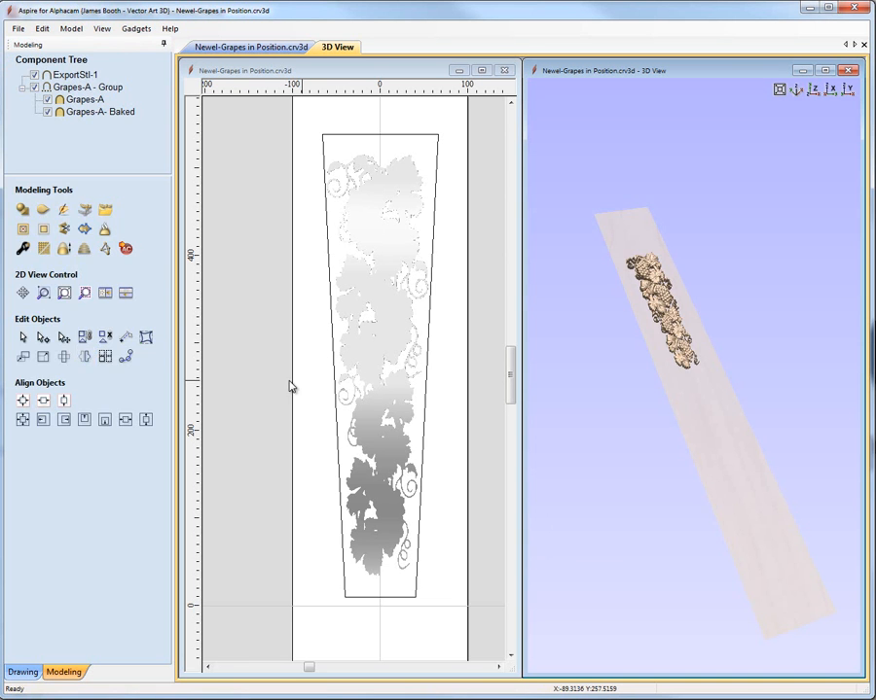
pyautogui.scroll(5, 725, 361)
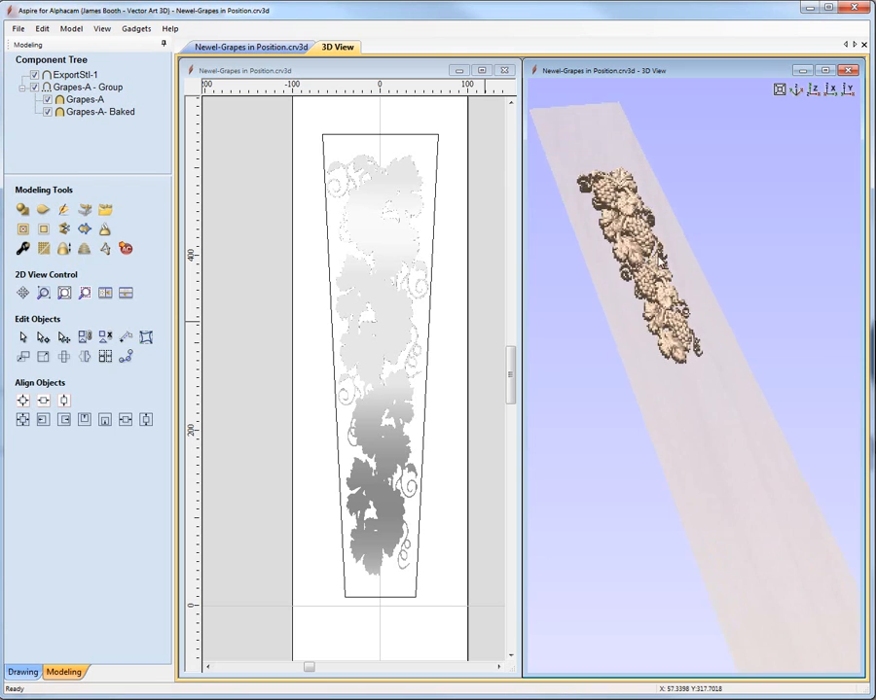
pyautogui.scroll(8, 724, 361)
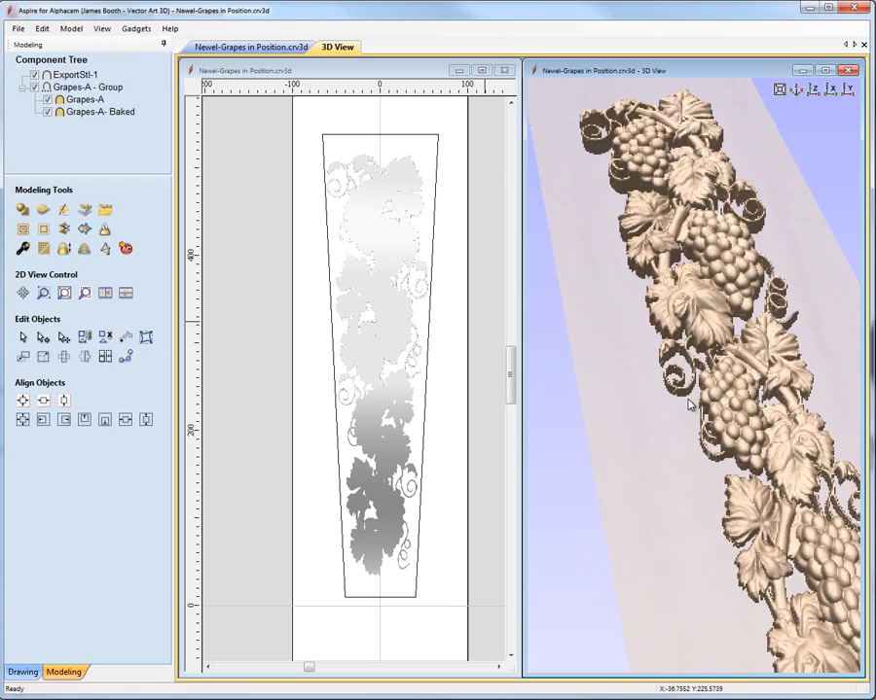
pyautogui.moveTo(673, 379); pyautogui.dragTo(653, 365, button='middle')
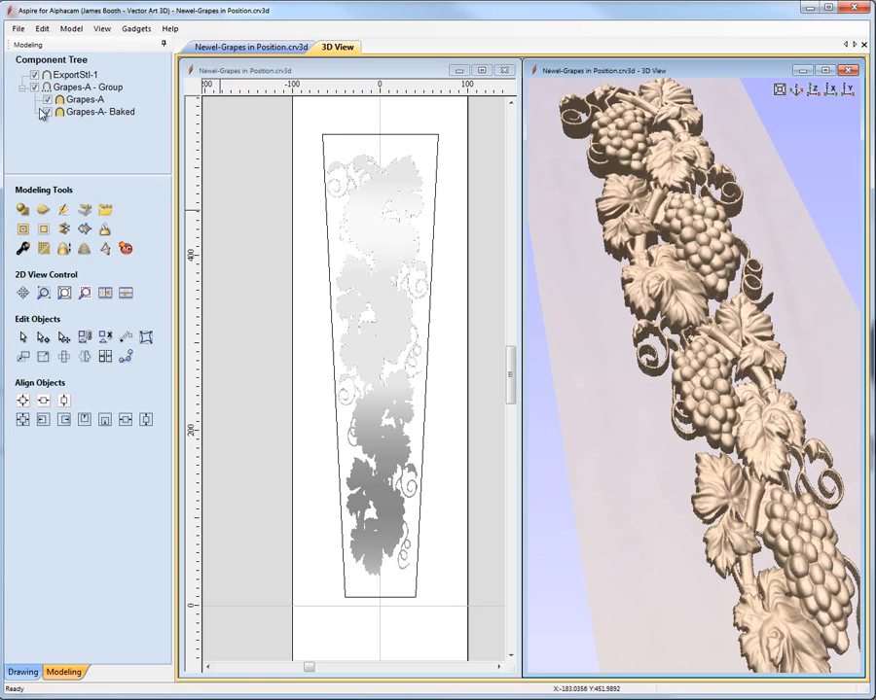
pyautogui.click(35, 75)
pyautogui.click(35, 88)
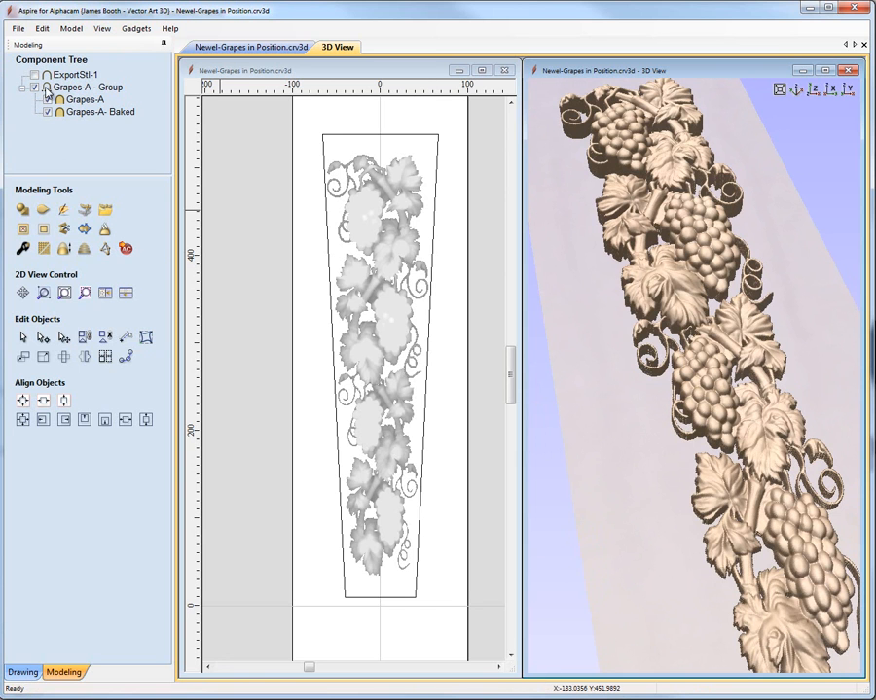
pyautogui.rightClick(50, 89)
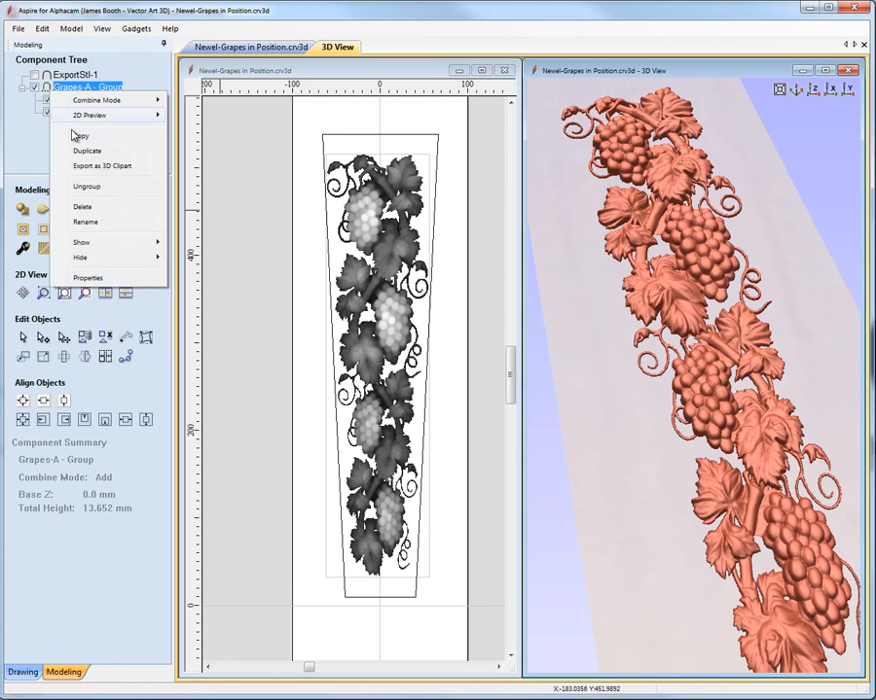
pyautogui.click(83, 189)
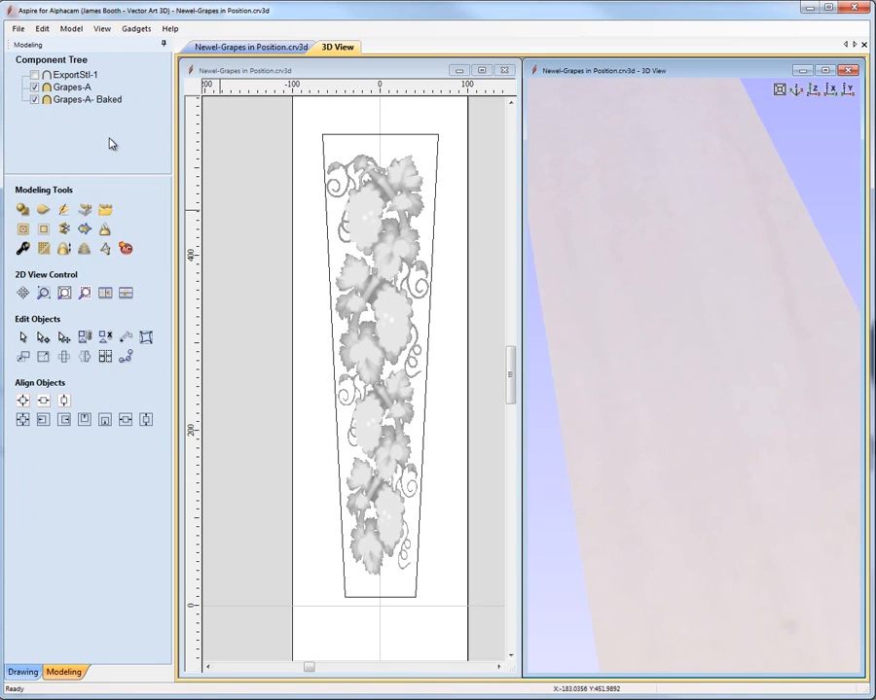
# - Apply a 20% fade to the baked lower grapes component, anchored so that it fades toward its upper end
pyautogui.click(374, 426)
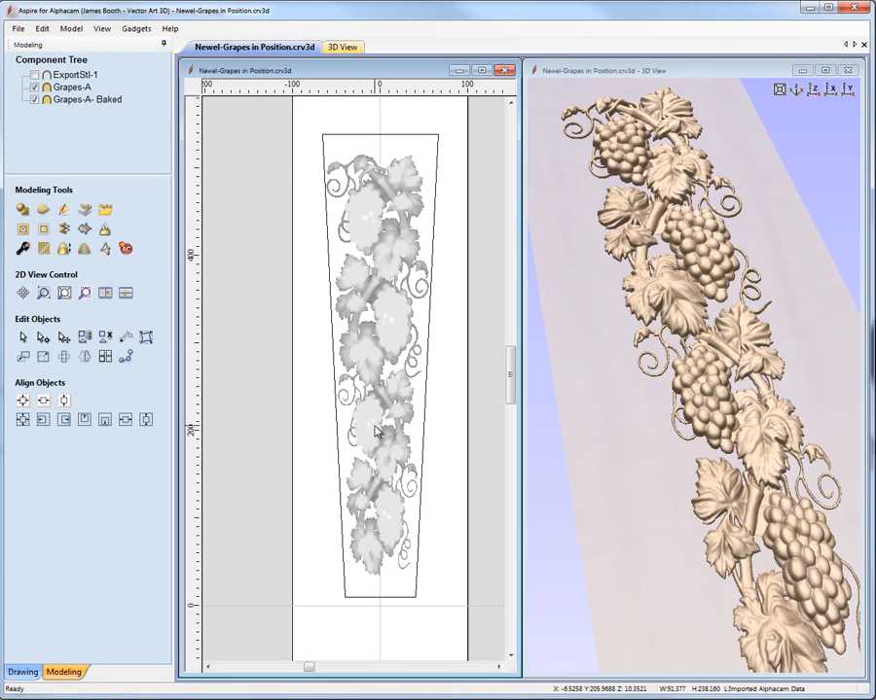
pyautogui.click(377, 433)
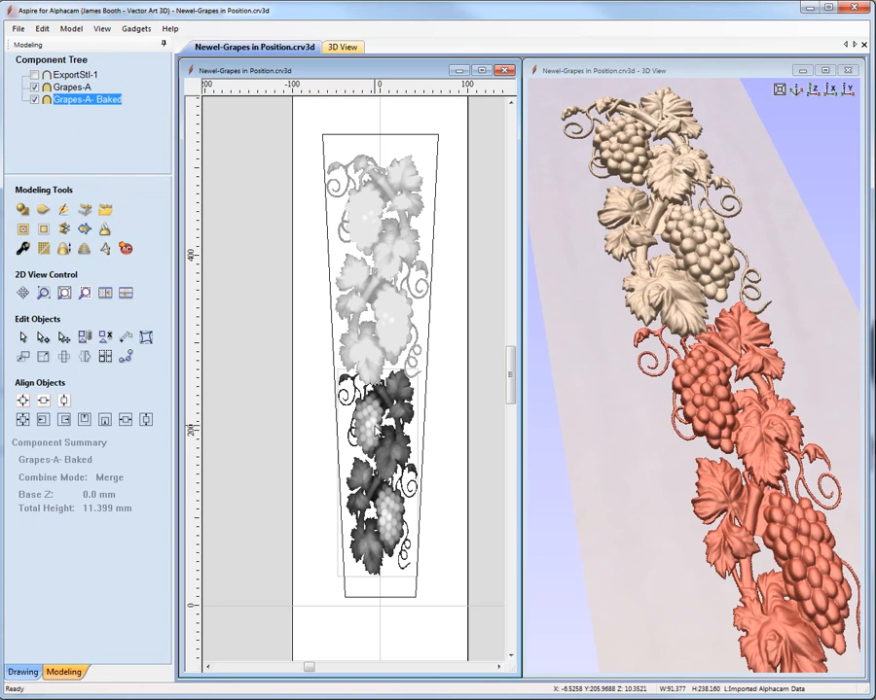
pyautogui.click(24, 250)
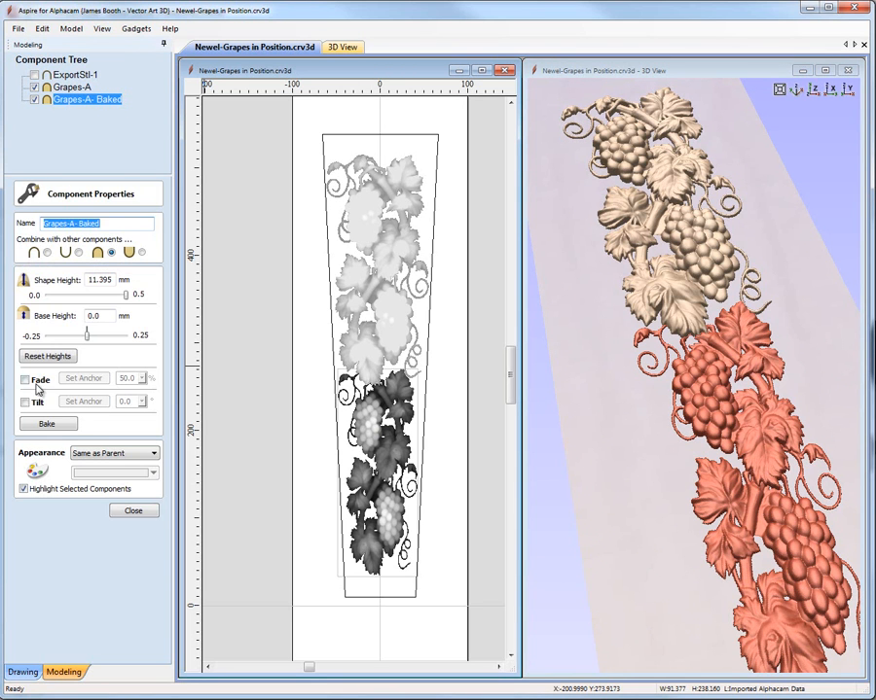
pyautogui.click(41, 381)
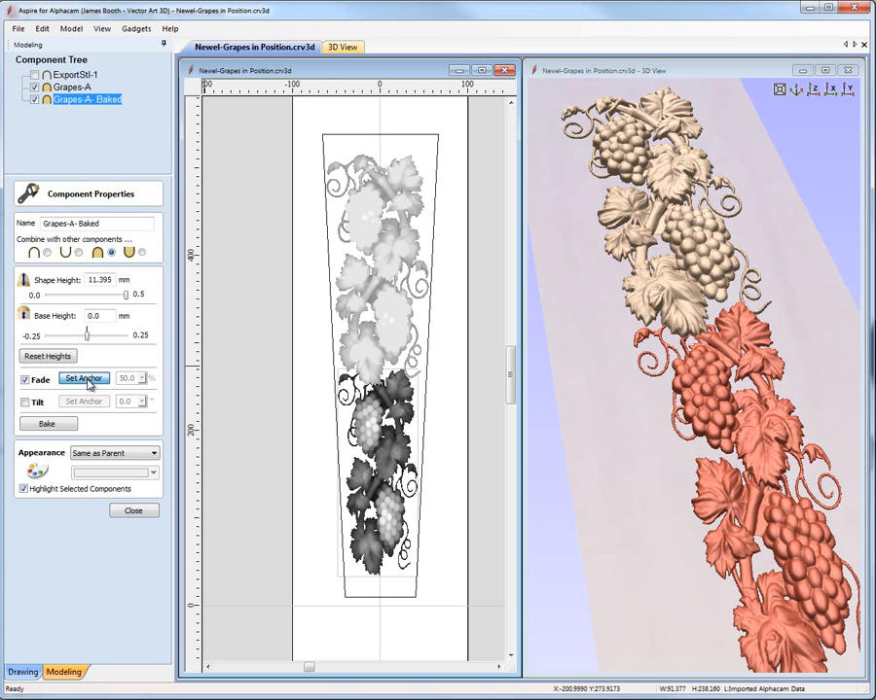
pyautogui.click(374, 387)
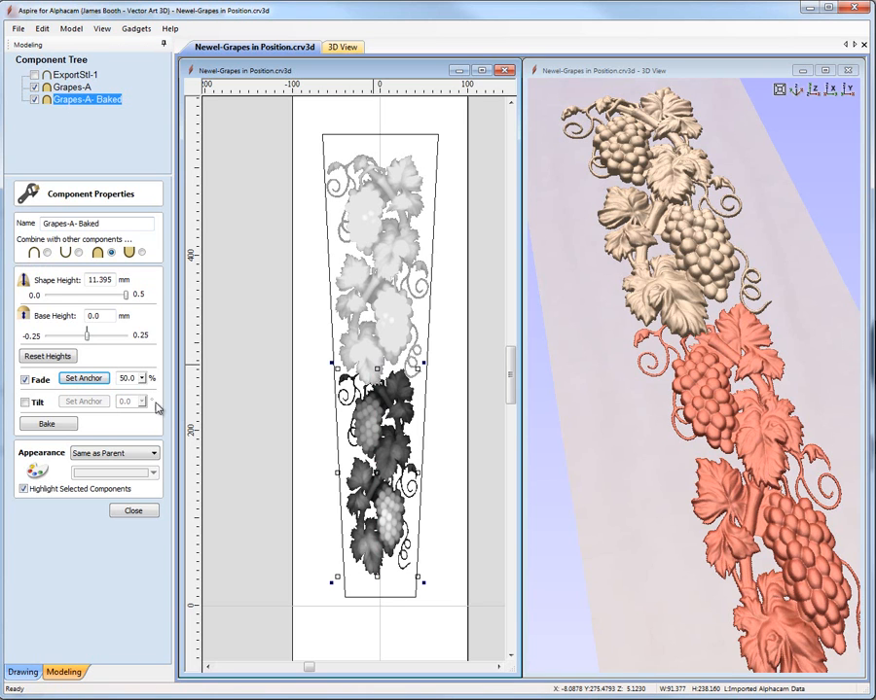
pyautogui.scroll(5, 623, 311)
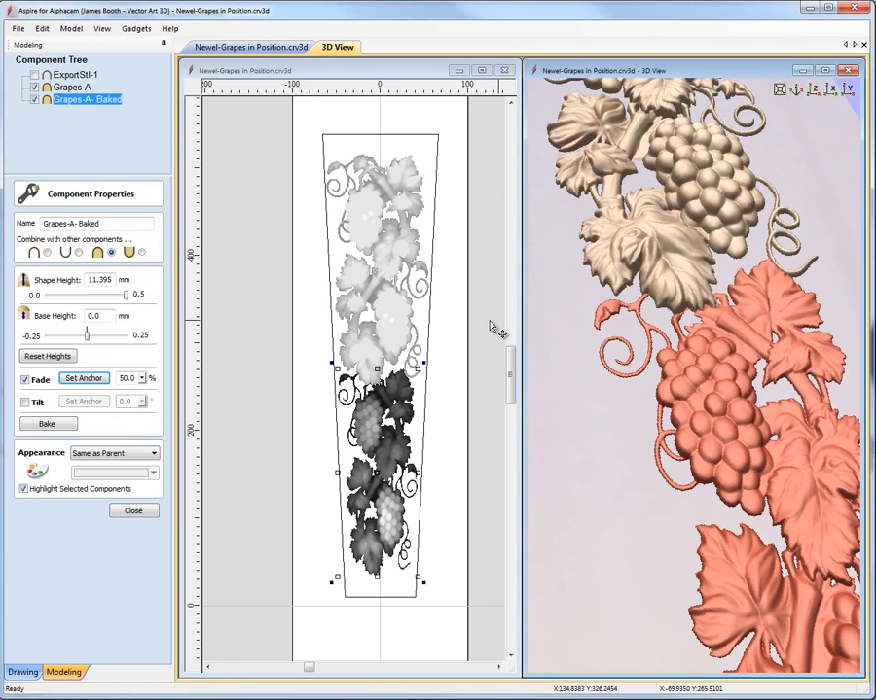
pyautogui.moveTo(137, 380); pyautogui.dragTo(115, 387)
pyautogui.moveTo(664, 431); pyautogui.dragTo(675, 384)
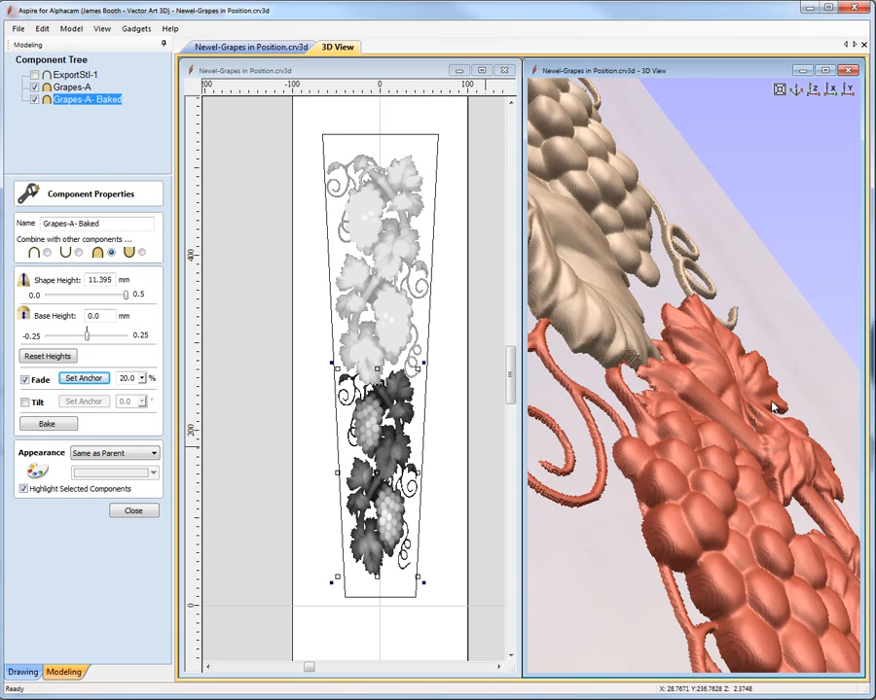
pyautogui.click(812, 90)
pyautogui.scroll(6, 709, 270)
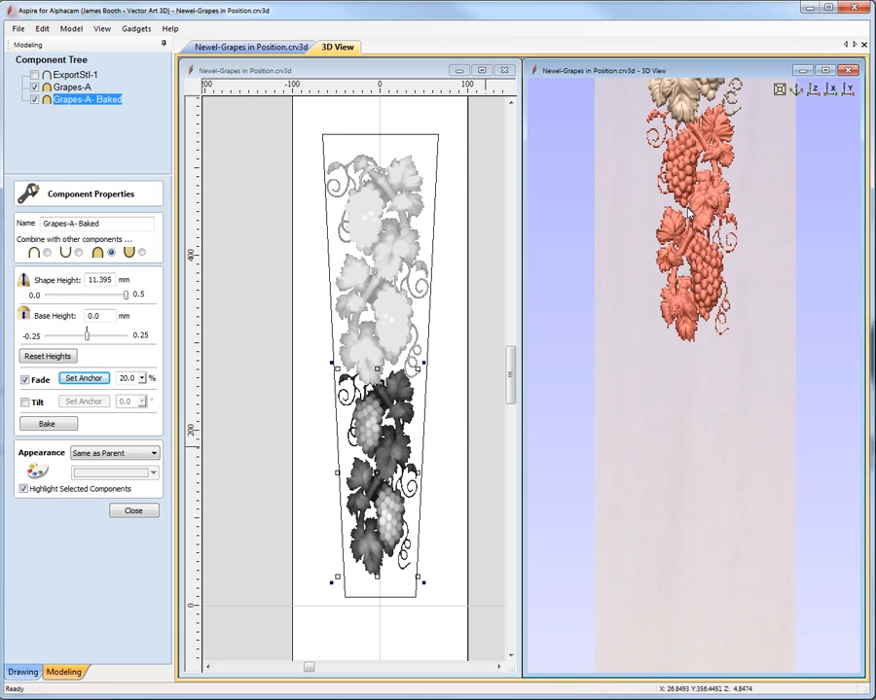
# - Inspect the faded lower grapes up close, finish editing their properties and show the ExportStl-1 component again
pyautogui.scroll(-5, 698, 440)
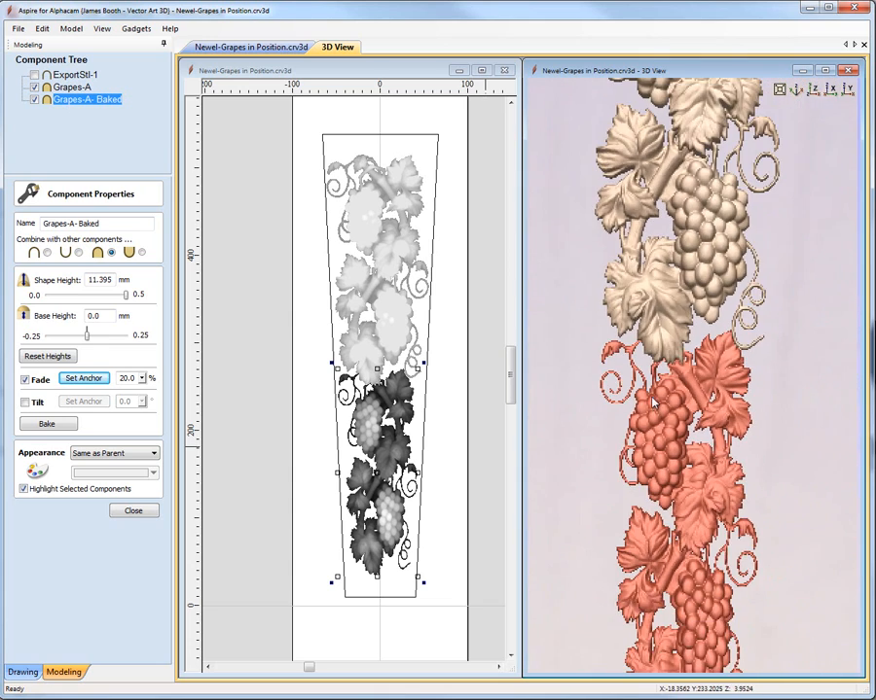
pyautogui.scroll(-3, 681, 409)
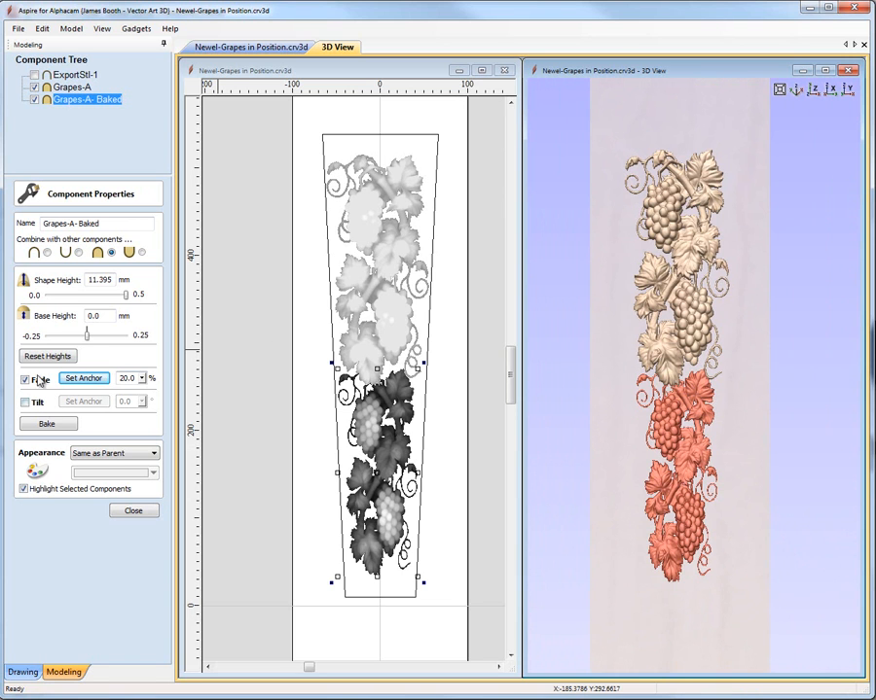
pyautogui.click(136, 512)
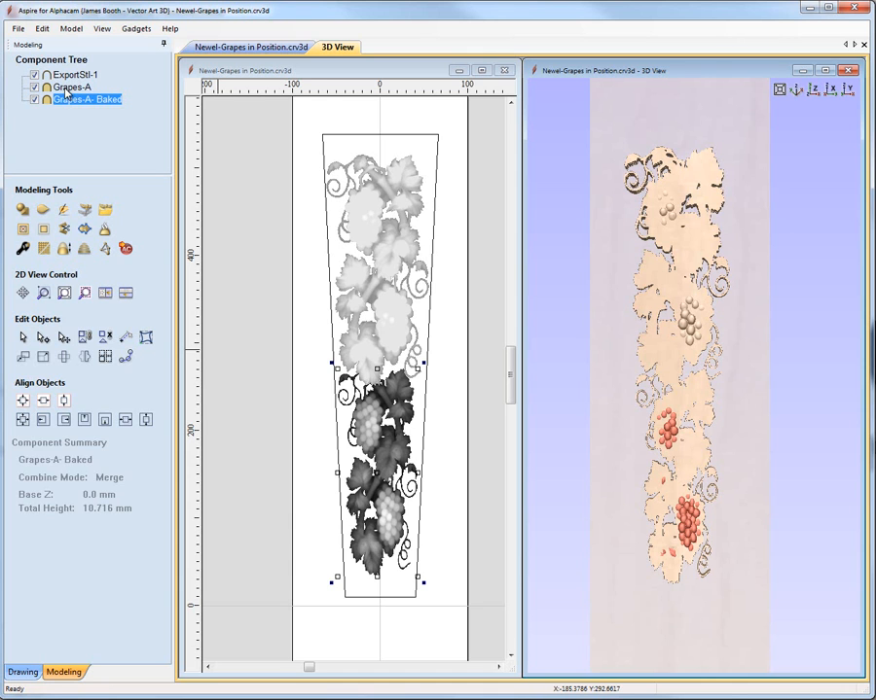
# - Group the Grapes-A and Grapes-A- Baked components together
pyautogui.click(65, 90)
pyautogui.keyDown('shift'); pyautogui.click(68, 101); pyautogui.keyUp('shift')
pyautogui.rightClick(68, 101)
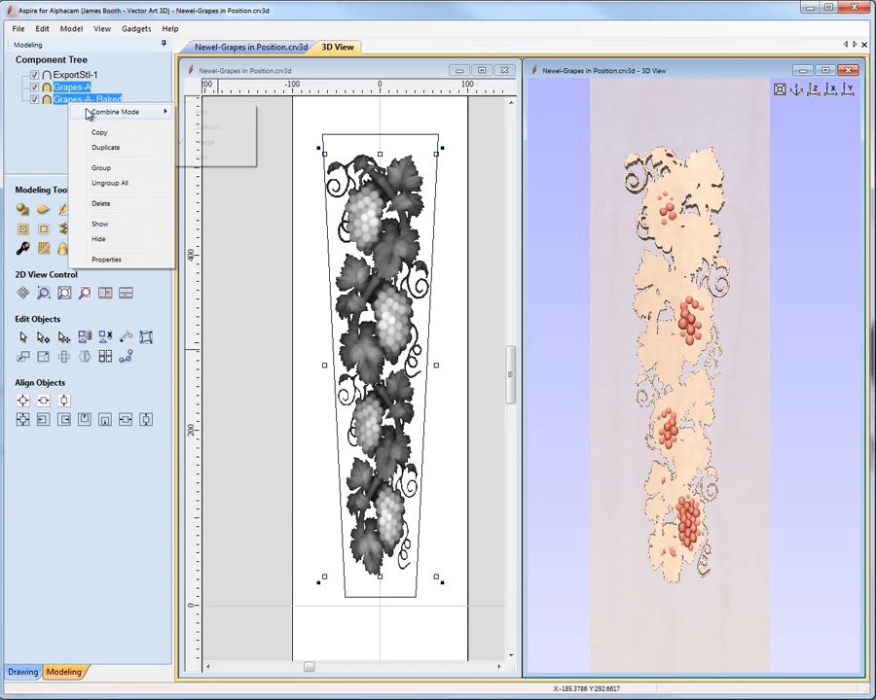
pyautogui.click(101, 167)
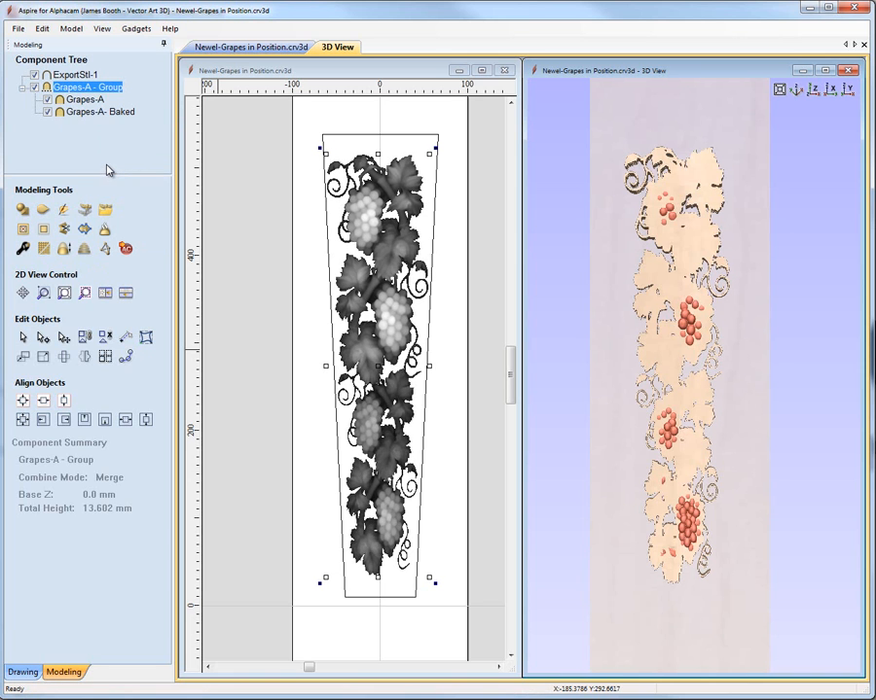
# - Set the combine mode of the grapes group to Add and view the raised grapes on the post at an angle
pyautogui.rightClick(62, 89)
pyautogui.moveTo(91, 100)
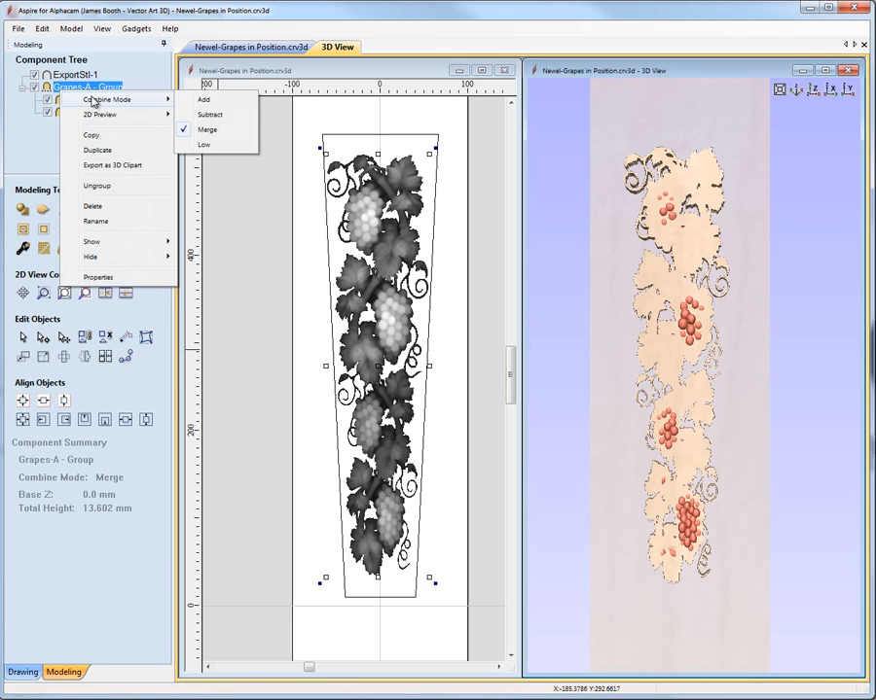
pyautogui.click(194, 103)
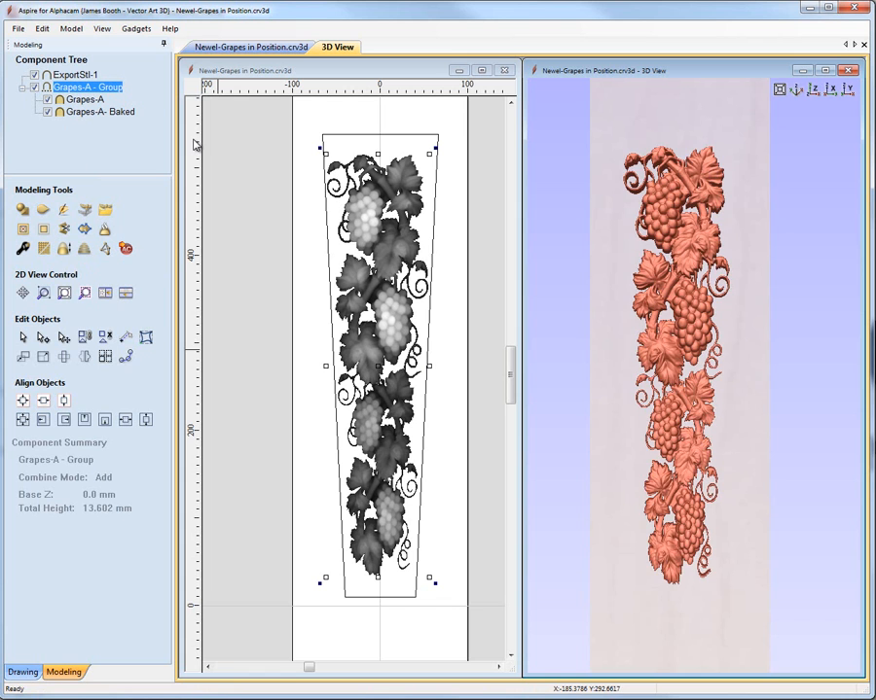
pyautogui.moveTo(633, 419); pyautogui.dragTo(681, 417)
pyautogui.moveTo(681, 417); pyautogui.dragTo(717, 376, button='middle')
# - Save a copy of the Aspire file in the GRC Demo folder as Newel-Grapes Finished.crv3d
pyautogui.click(21, 29)
pyautogui.click(42, 103)
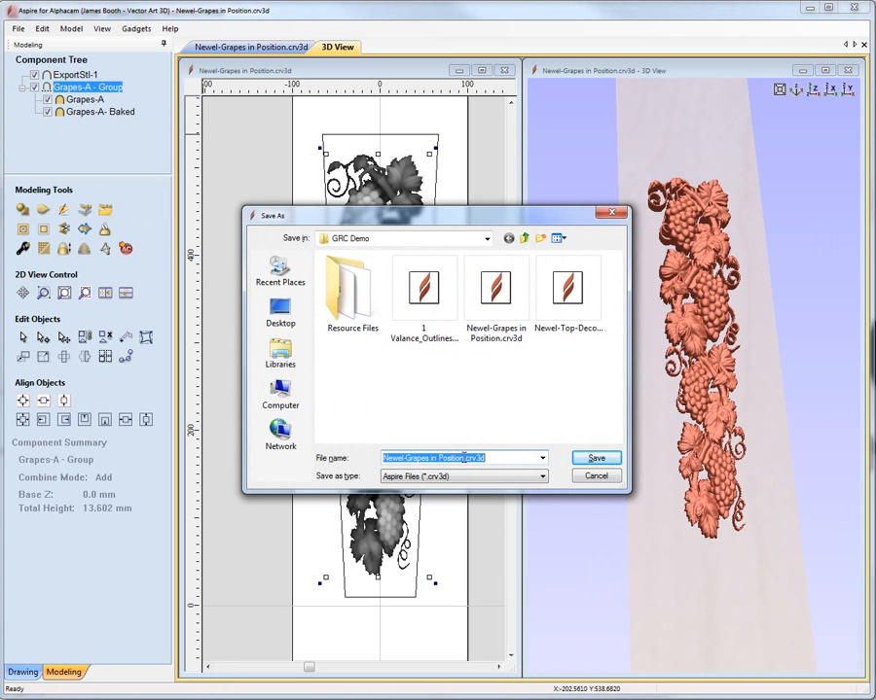
pyautogui.moveTo(466, 457); pyautogui.dragTo(446, 460)
pyautogui.write('Finished')
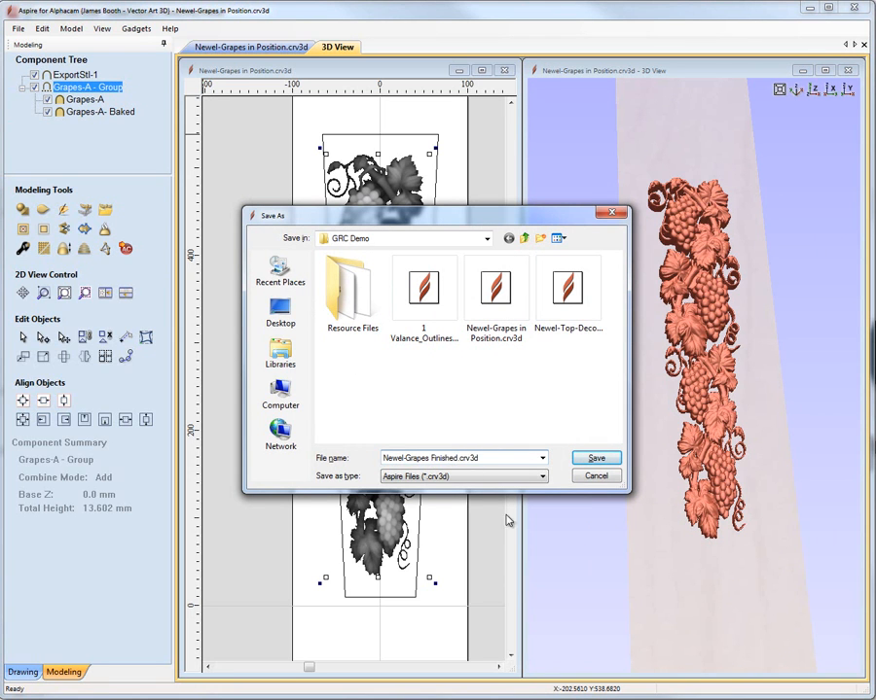
pyautogui.click(585, 457)
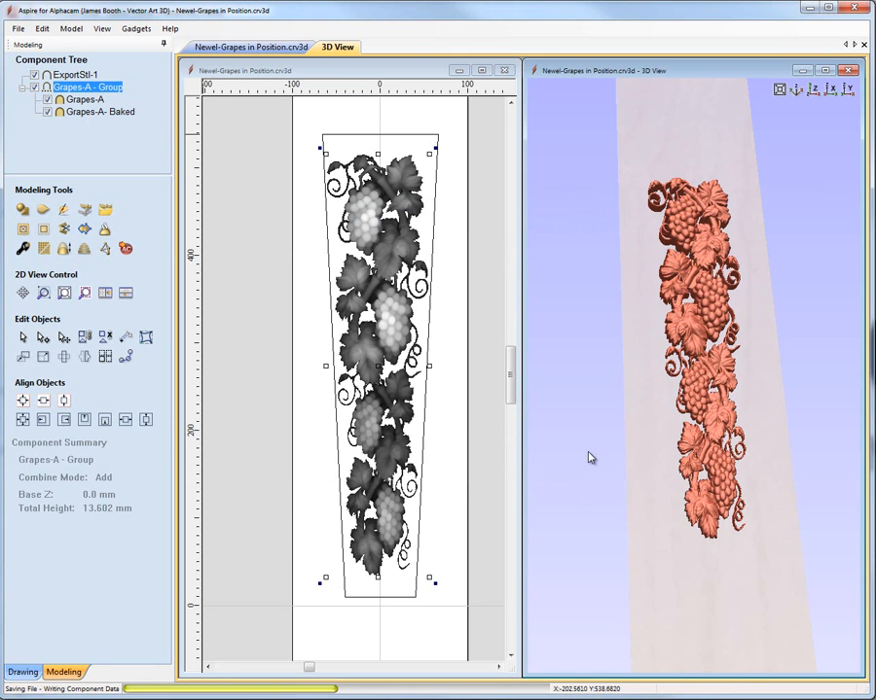